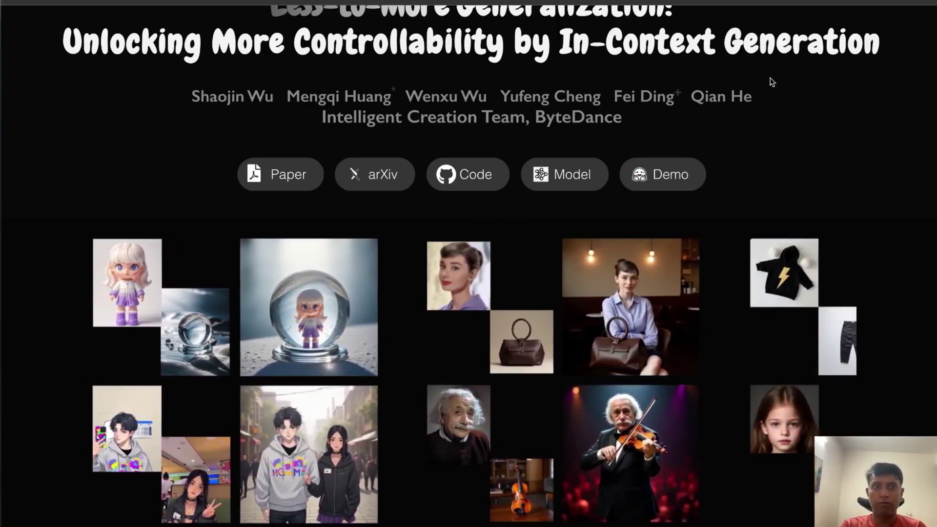
Scroll past the example carousel to the 'What can UNO do?' showcase of Virtual Try-on and In-Context Generation
scroll(821, 174, up, 2)
scroll(821, 174, down, 3)
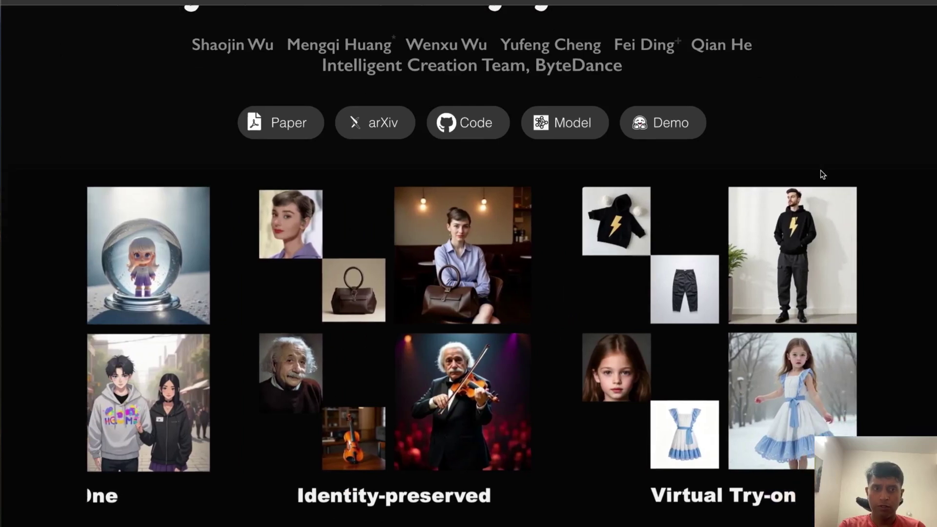
scroll(820, 173, down, 1)
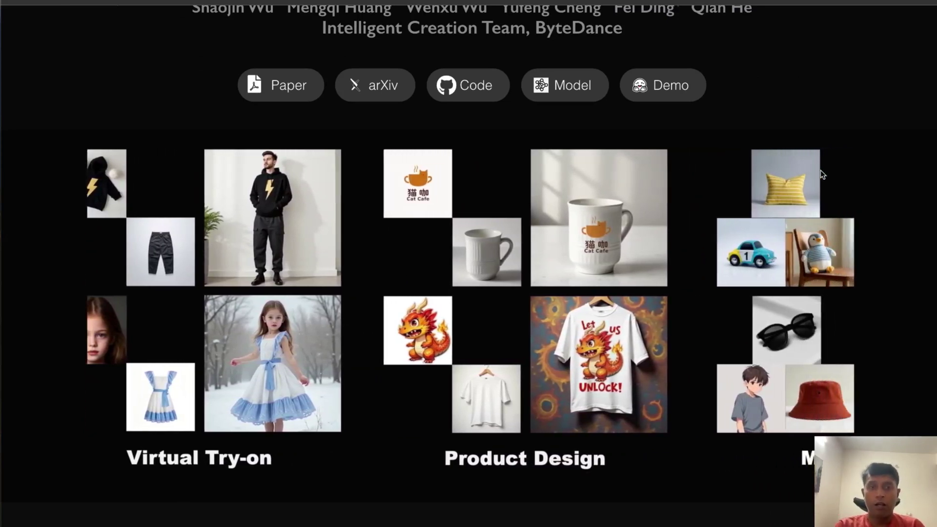
scroll(831, 90, up, 1)
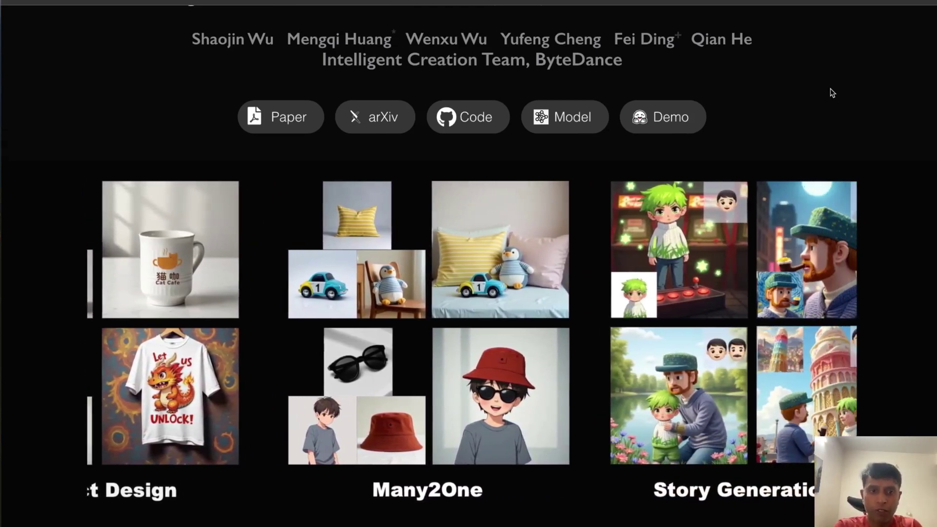
scroll(830, 89, down, 15)
scroll(830, 89, up, 3)
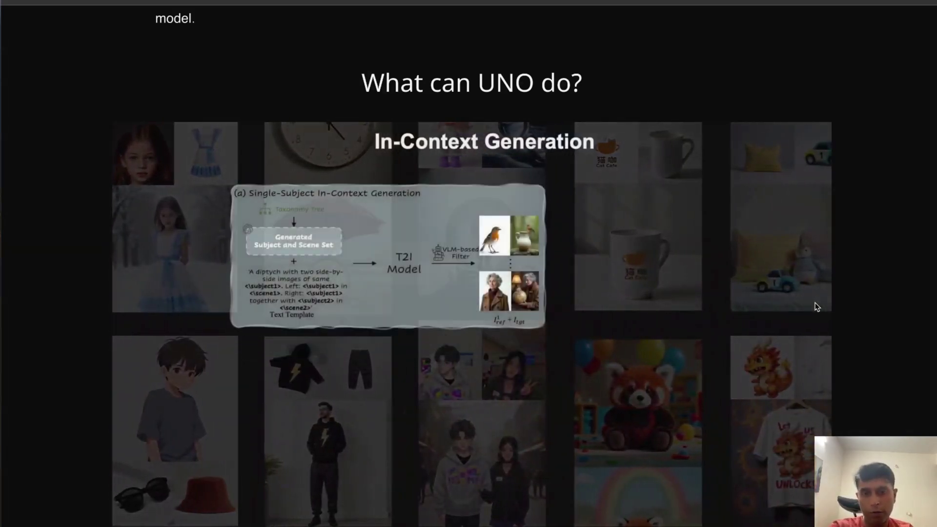
Scroll down to the 'How does it work?' diagram explaining UnoPE and two-stage alignment
scroll(702, 410, down, 1)
scroll(703, 411, down, 10)
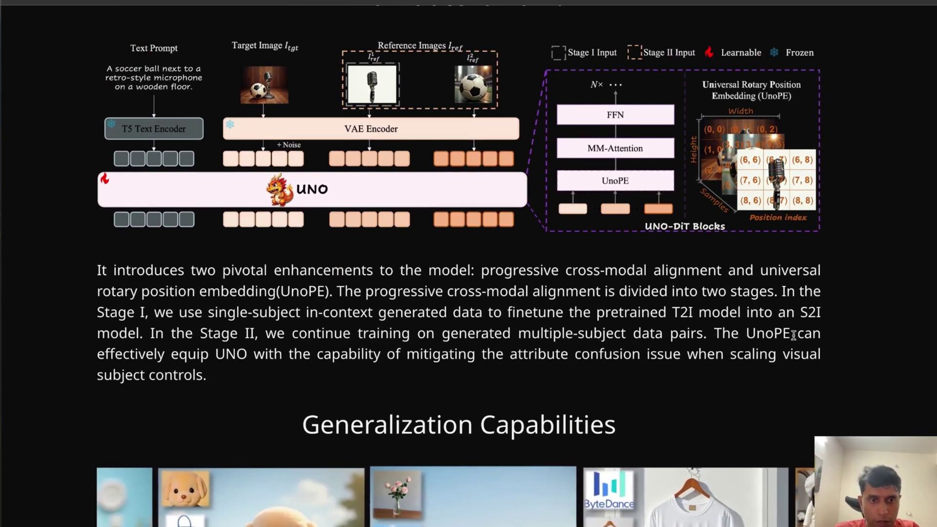
scroll(794, 336, down, 1)
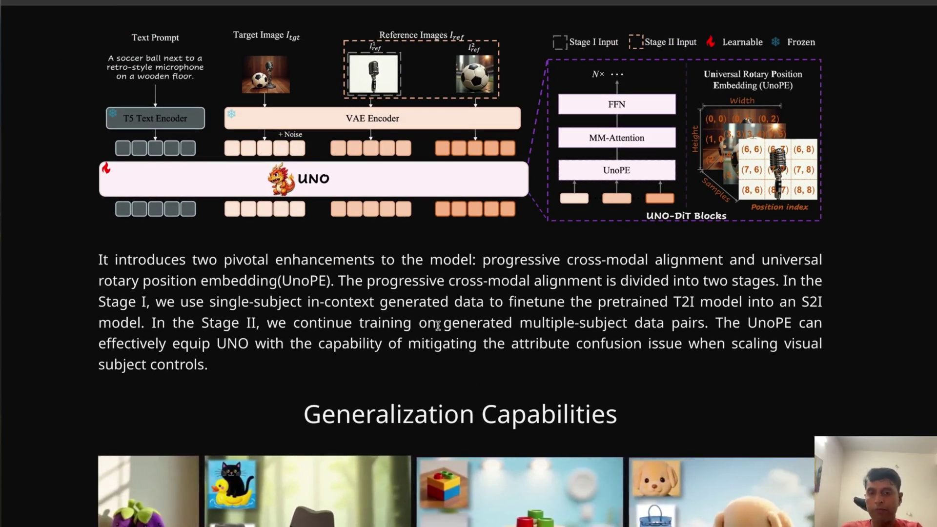
Scroll down to the Generalization Capabilities grid of multi-subject examples, such as the toy car with blocks
scroll(437, 325, down, 5)
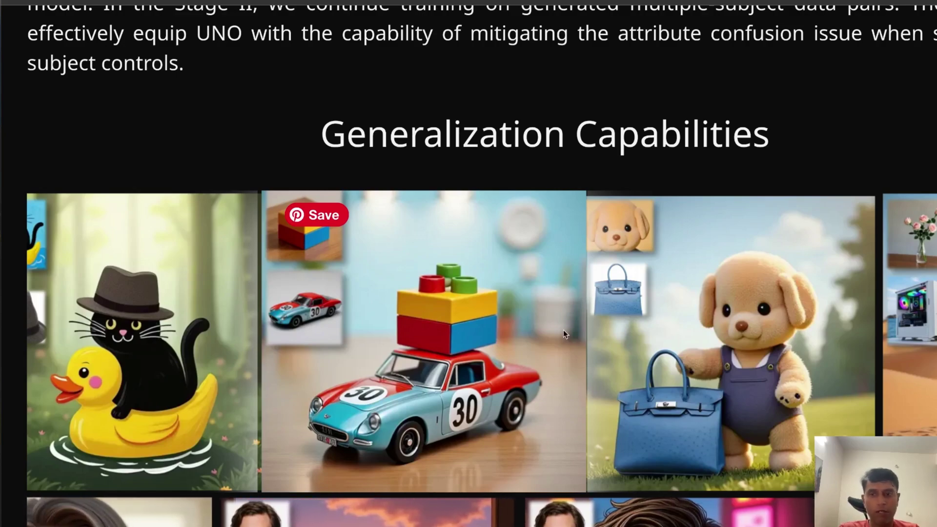
Scroll through the galleries and State-of-the-Art comparison tables, then back up to the Paper, arXiv and Code links
scroll(560, 331, down, 3)
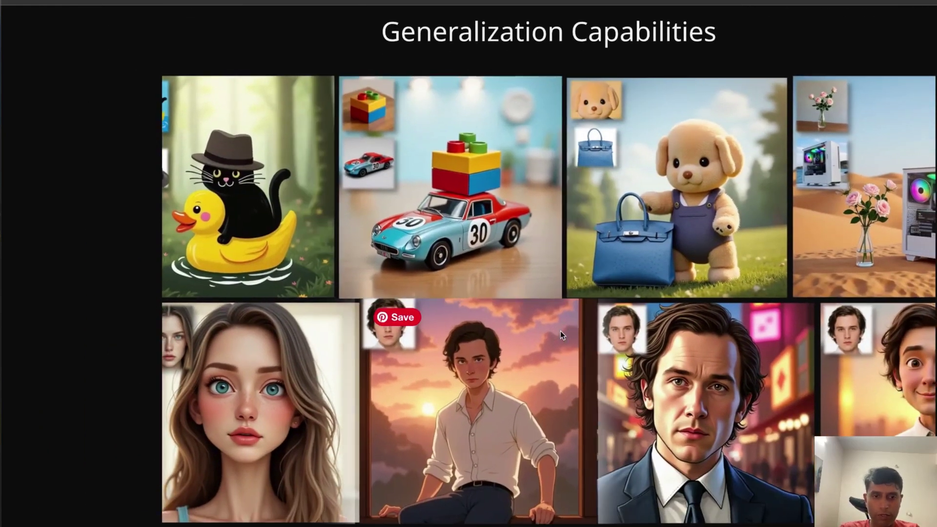
scroll(560, 331, down, 3)
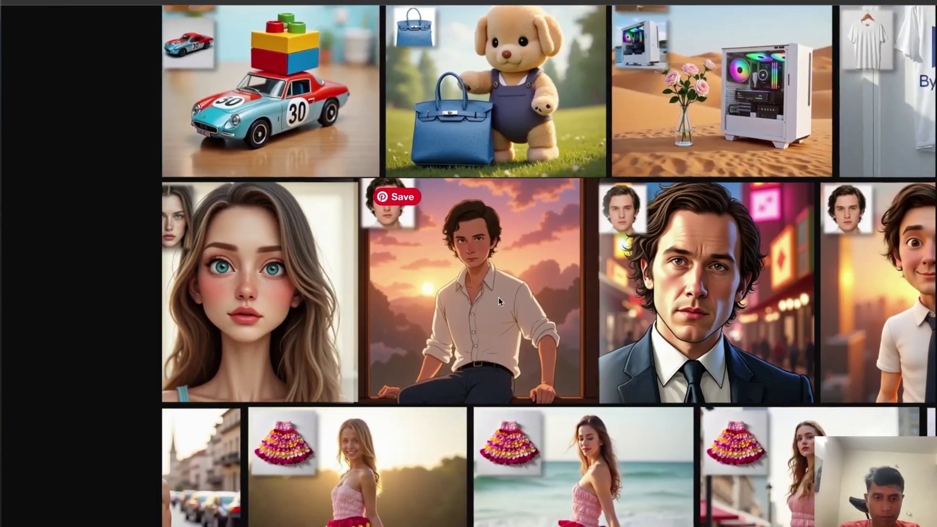
scroll(499, 301, down, 5)
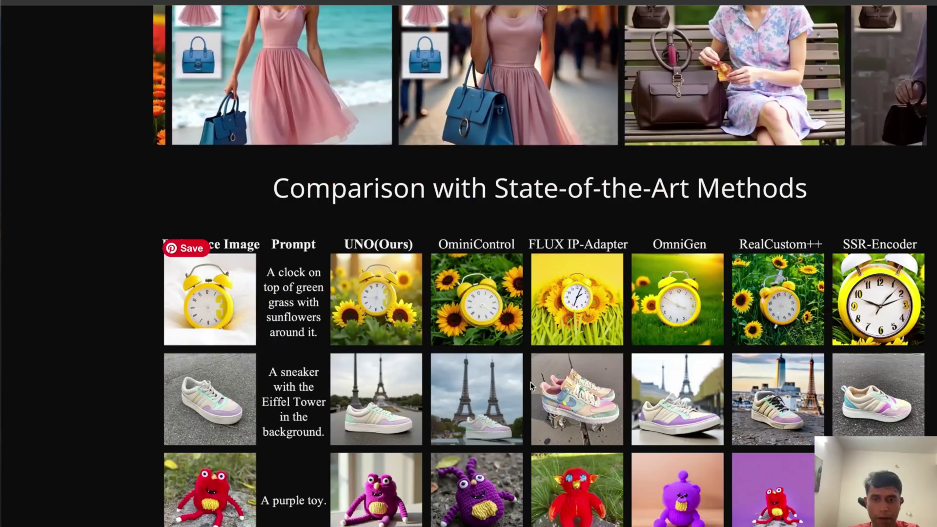
scroll(531, 386, down, 2)
scroll(462, 356, down, 20)
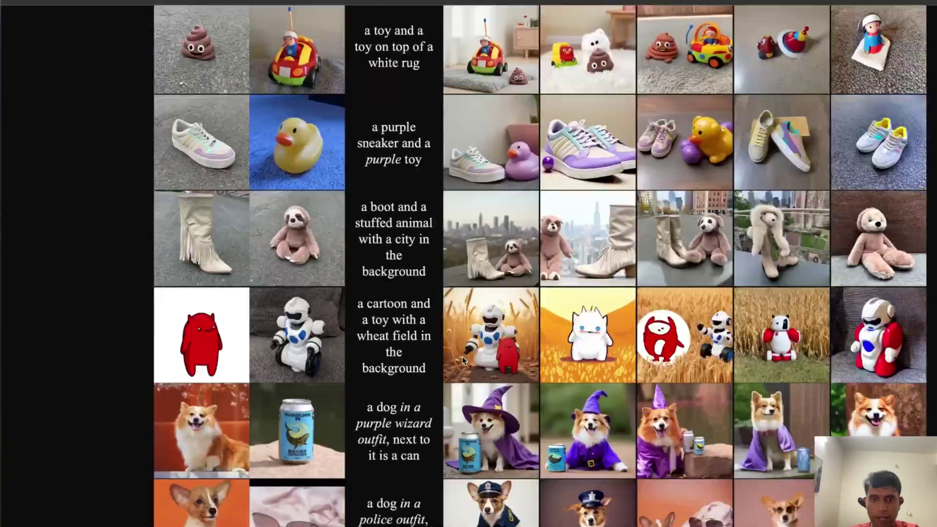
scroll(464, 361, up, 20)
scroll(463, 361, up, 15)
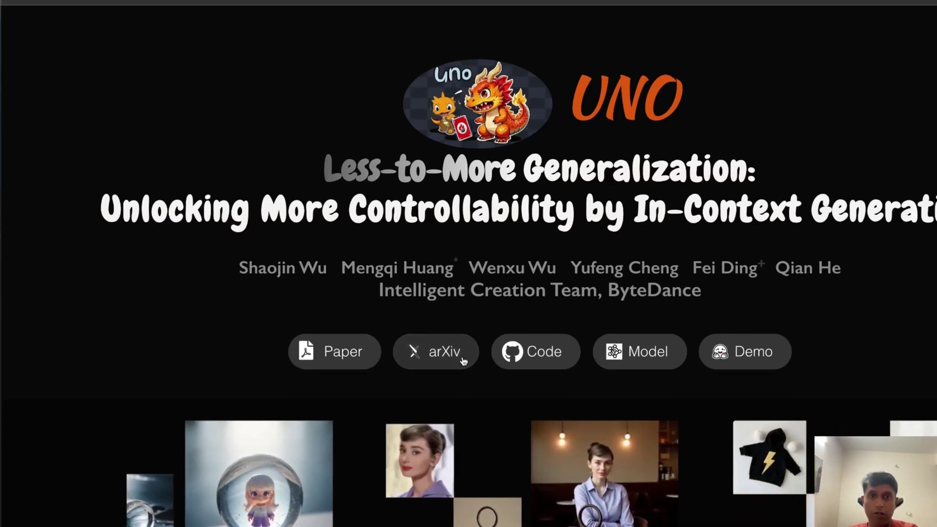
In a fresh tab, rerun the 'comfyui uno' Google search and open the jax-explorer/ComfyUI-UNO repository in a new tab
key(super+t)
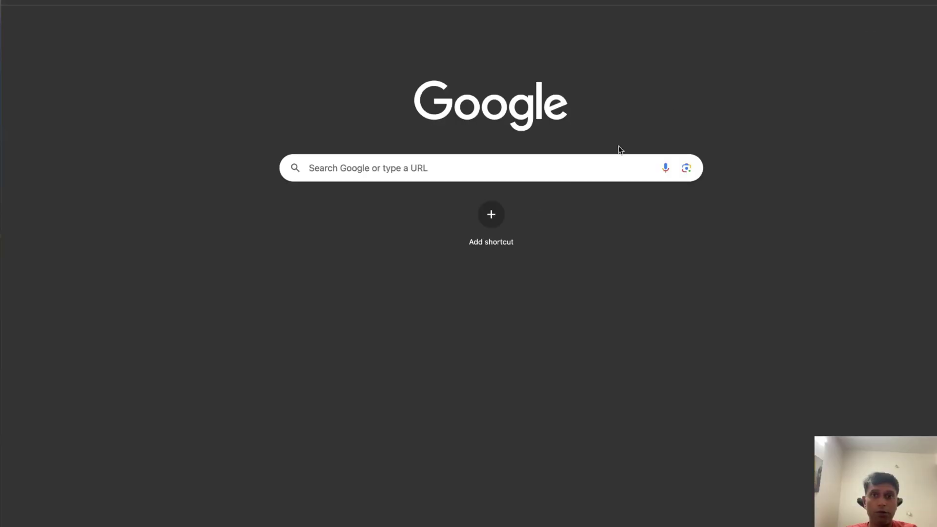
click(499, 174)
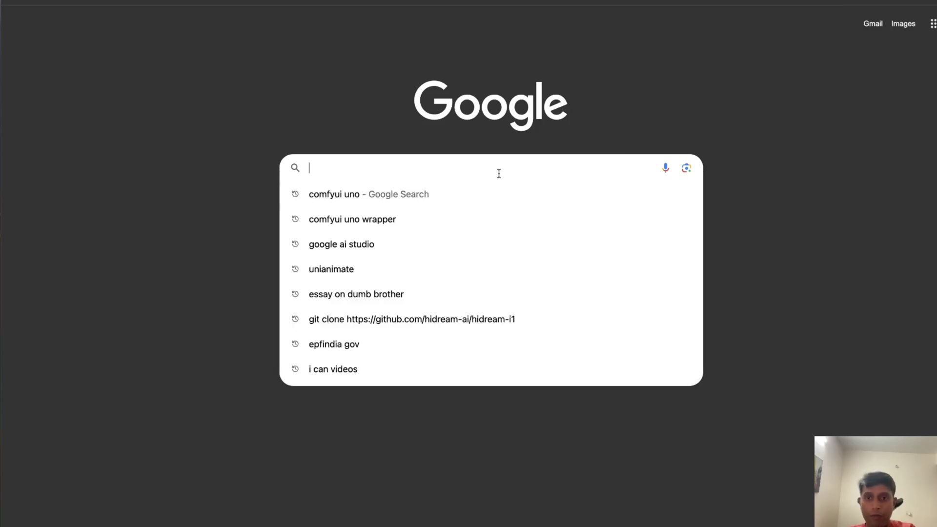
key(Down)
key(Return)
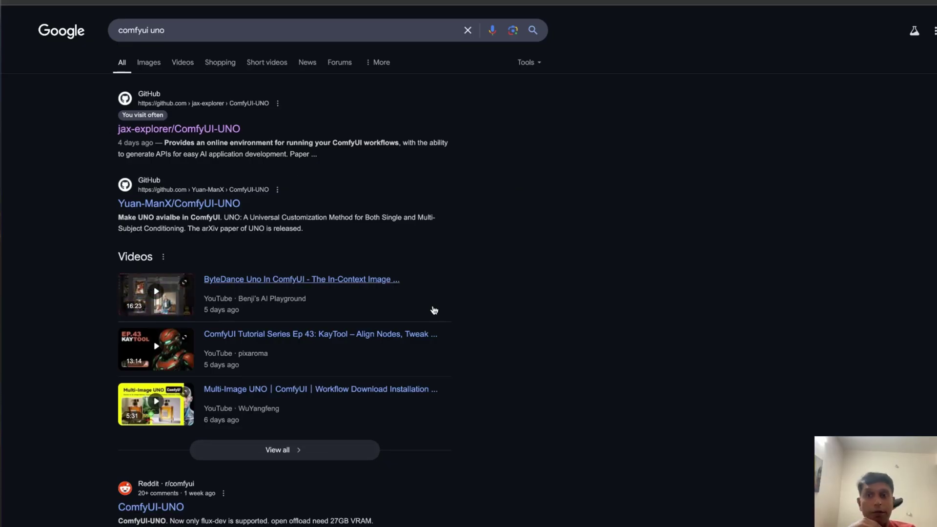
right_click(207, 129)
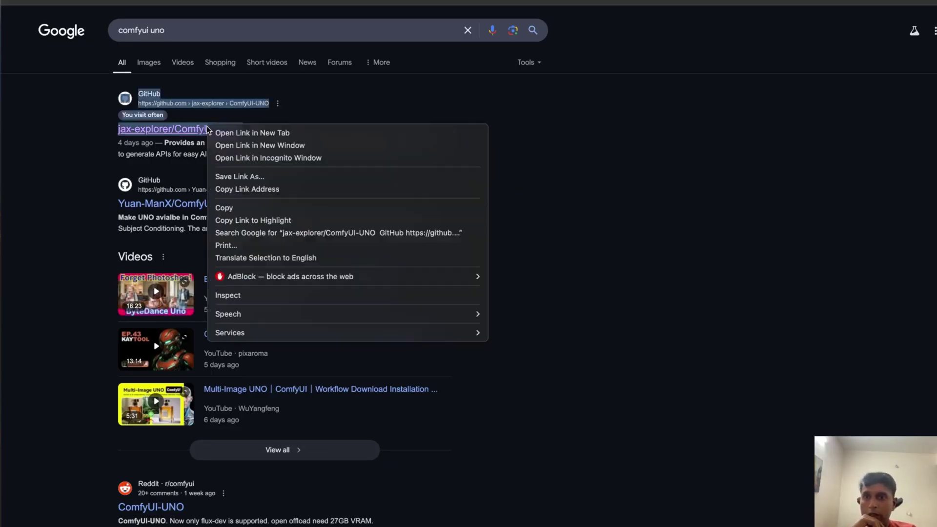
click(403, 139)
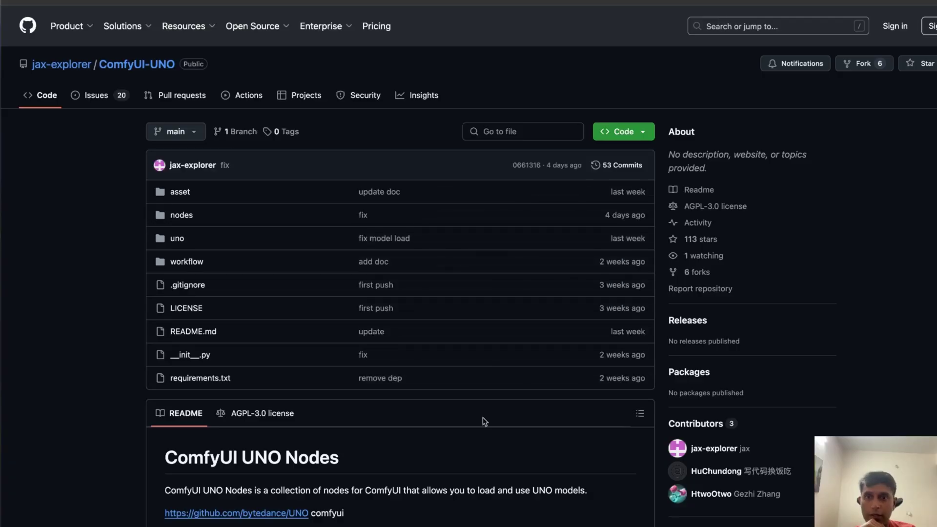
Scroll and zoom through the ComfyUI-UNO README's model download links and example workflow screenshot
scroll(485, 421, down, 10)
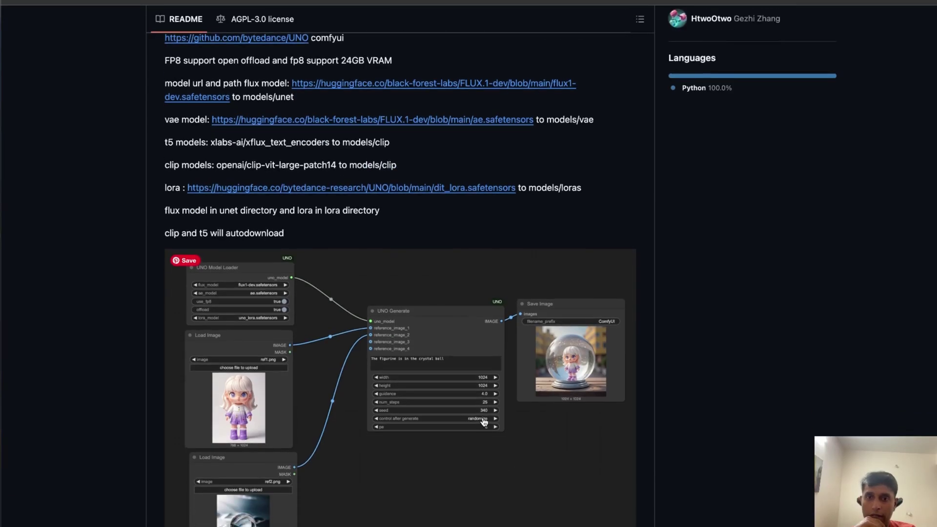
scroll(270, 308, up, 5)
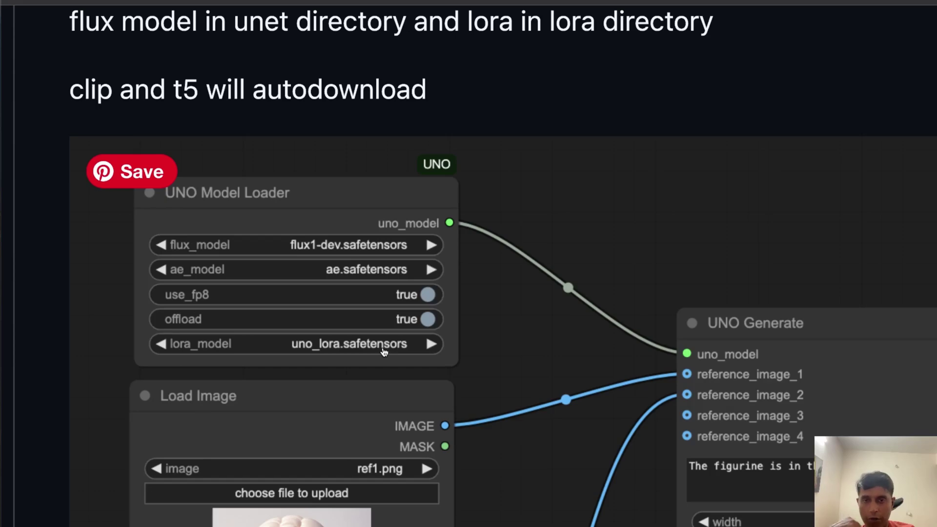
scroll(384, 352, down, 5)
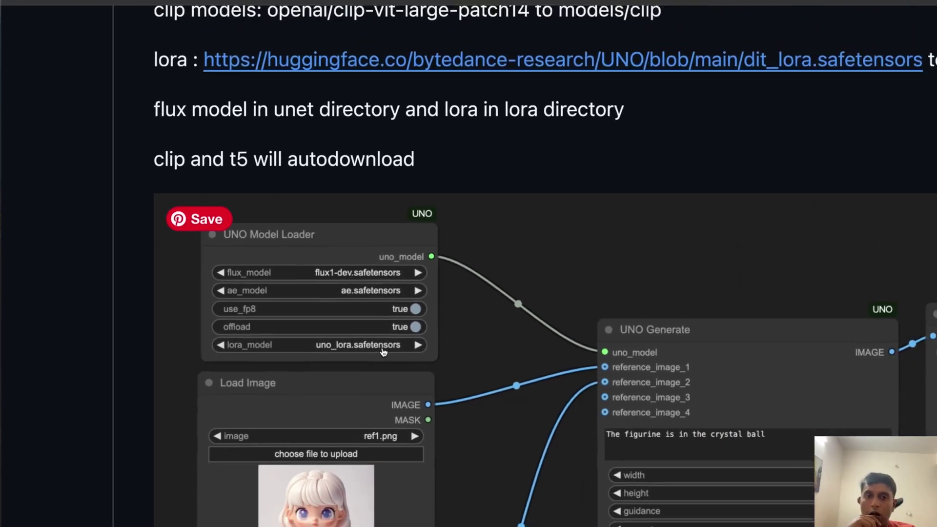
scroll(384, 352, right, 3)
scroll(384, 353, down, 1)
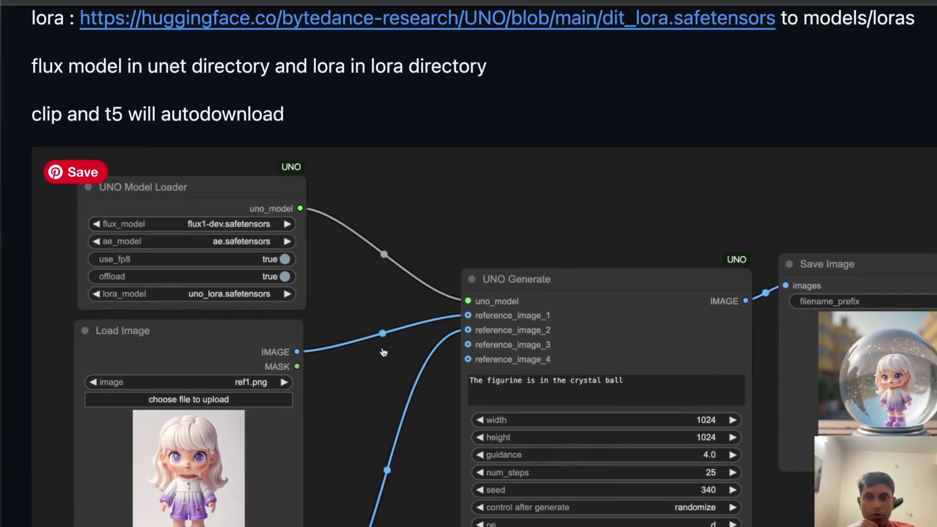
scroll(384, 353, down, 3)
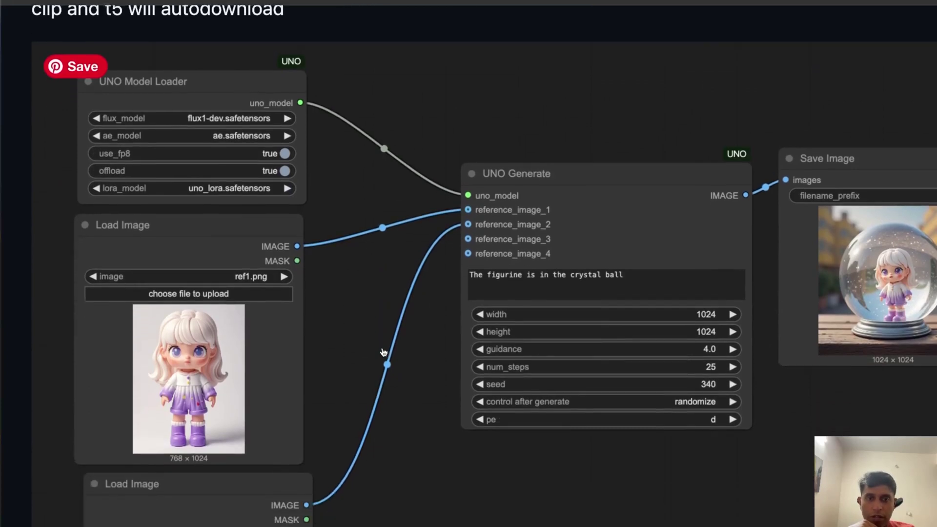
scroll(384, 352, left, 1)
scroll(385, 353, down, 1)
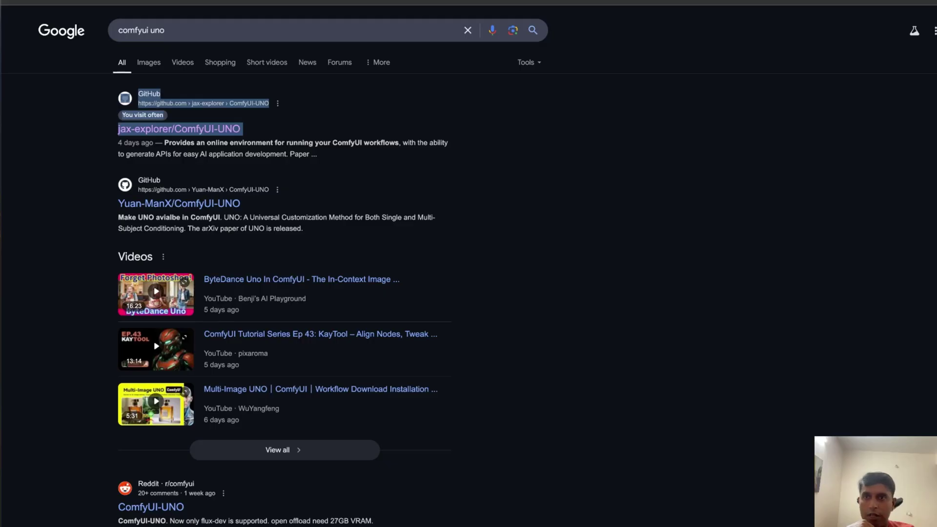
scroll(283, 273, down, 2)
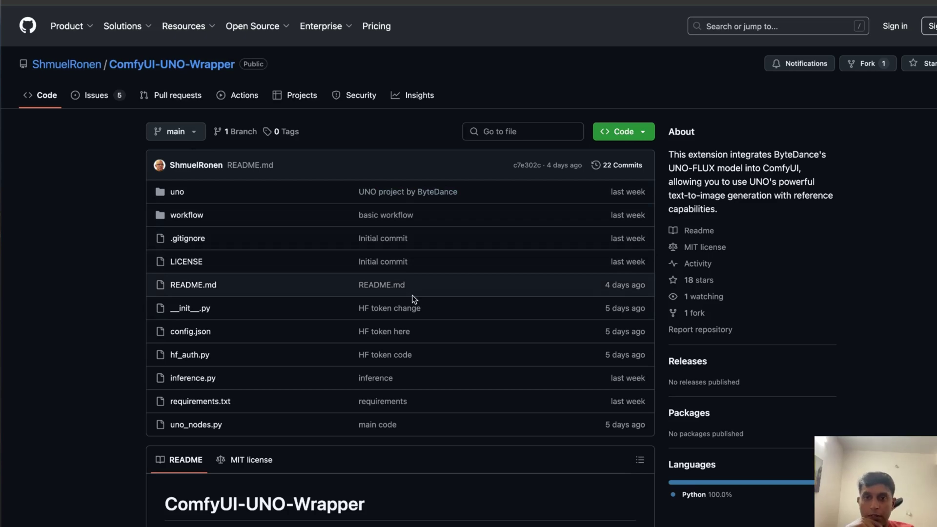
Scroll down to the ComfyUI-UNO-Wrapper README's example workflow image and study its nodes
scroll(413, 299, down, 5)
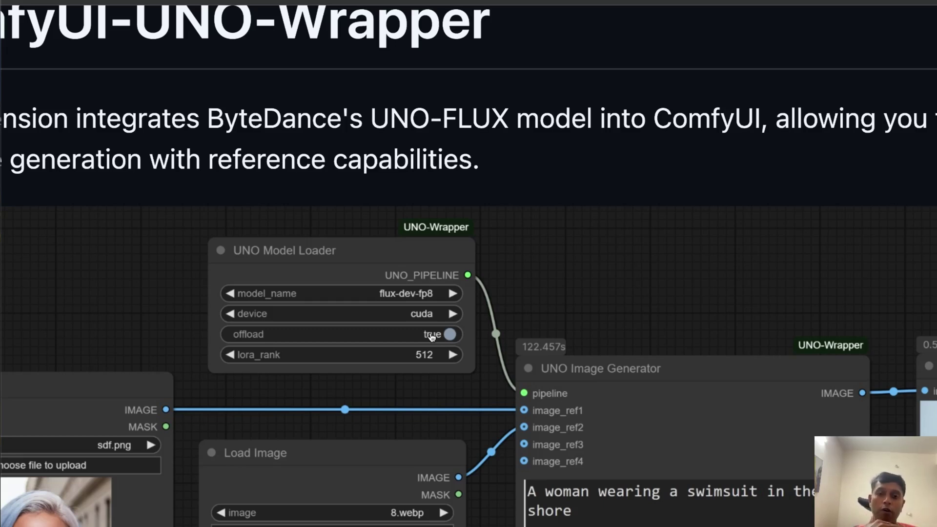
scroll(431, 336, down, 2)
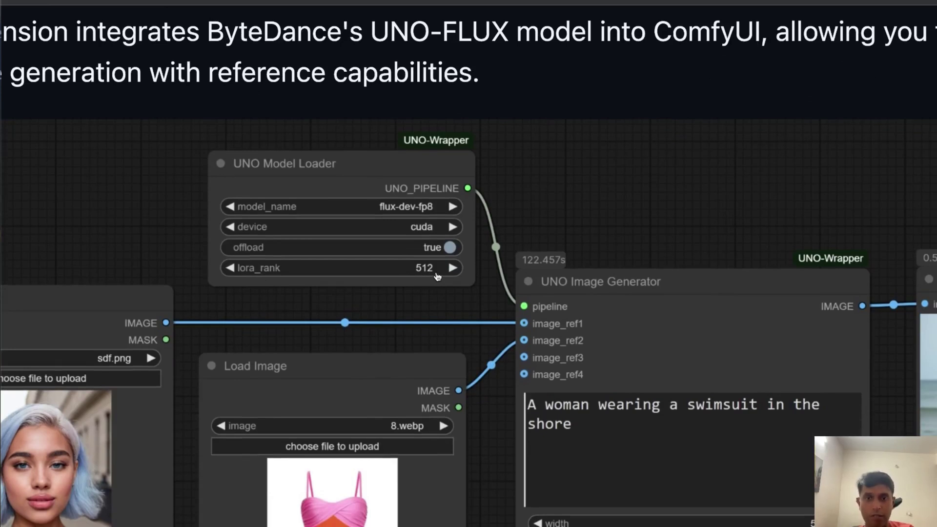
scroll(437, 276, down, 2)
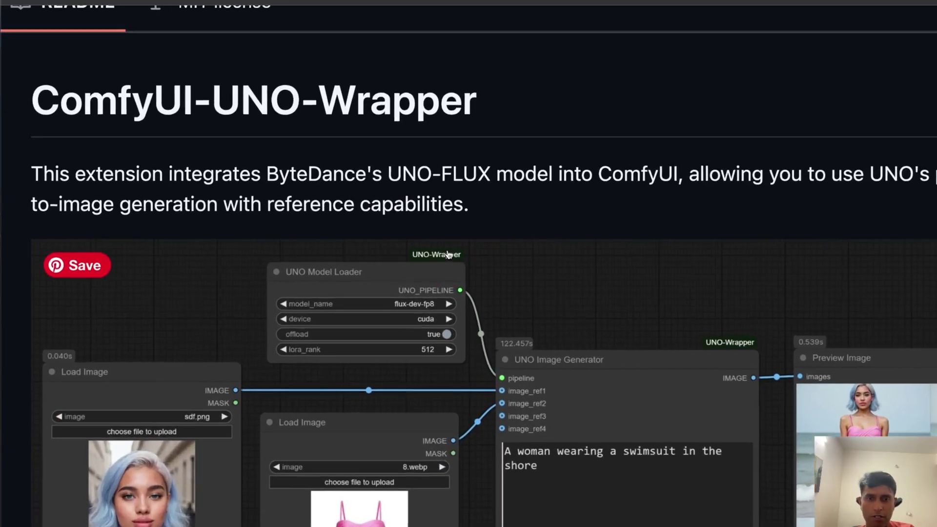
scroll(448, 254, down, 4)
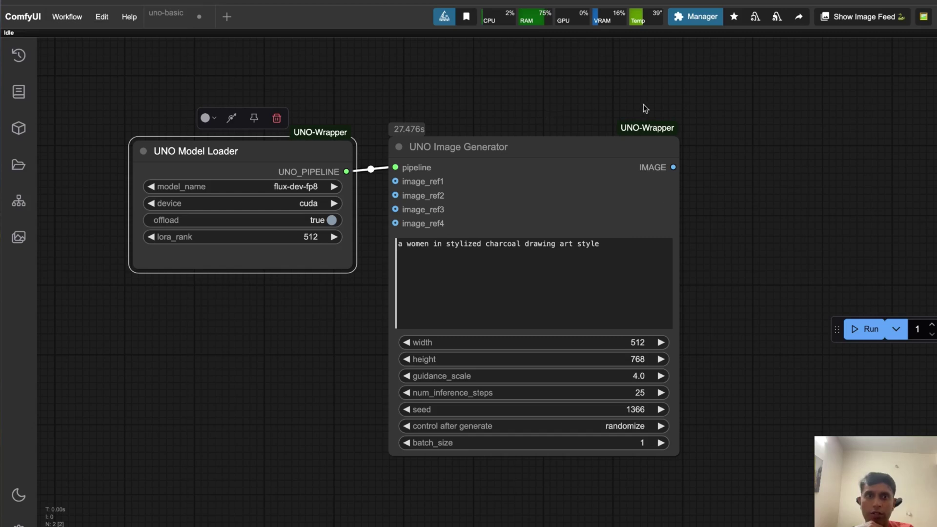
Shift the UNO Image Generator node right, then browse the Custom Nodes Manager's 'uno' search results
drag(643, 104, 665, 124)
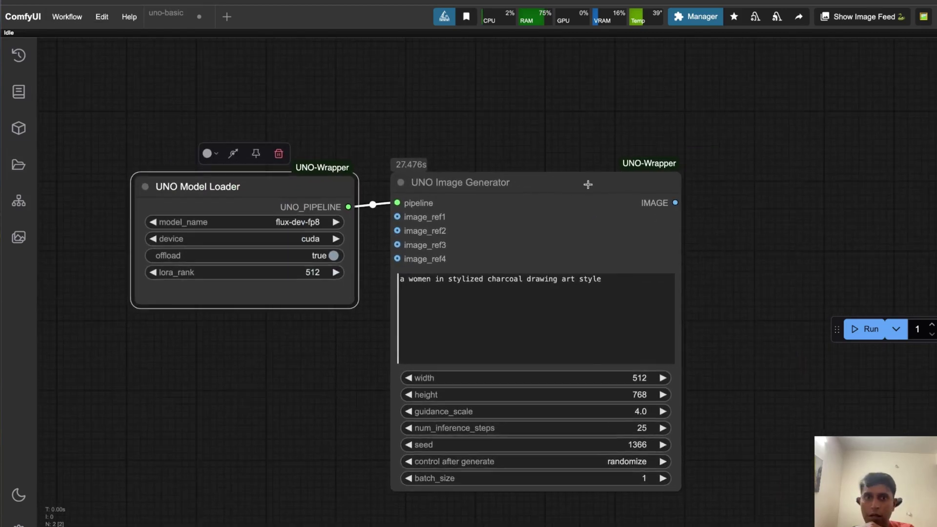
drag(572, 184, 652, 181)
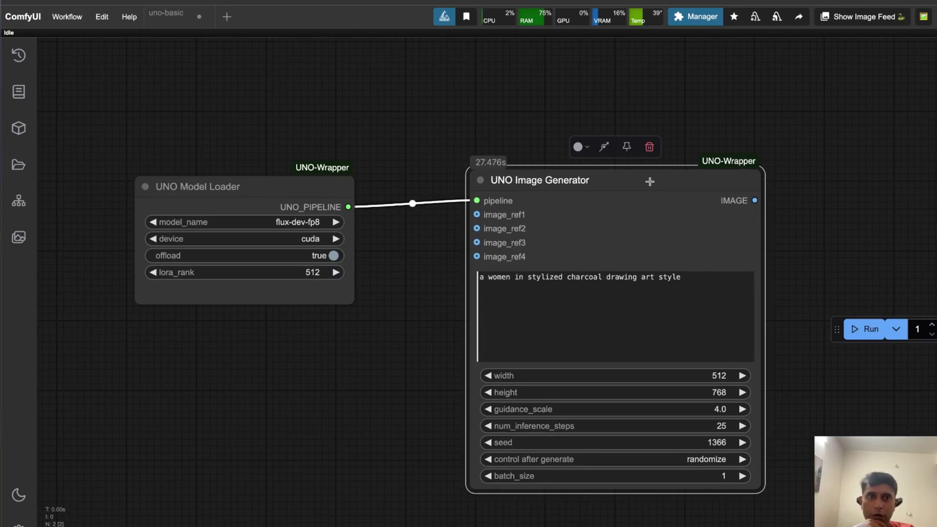
click(701, 19)
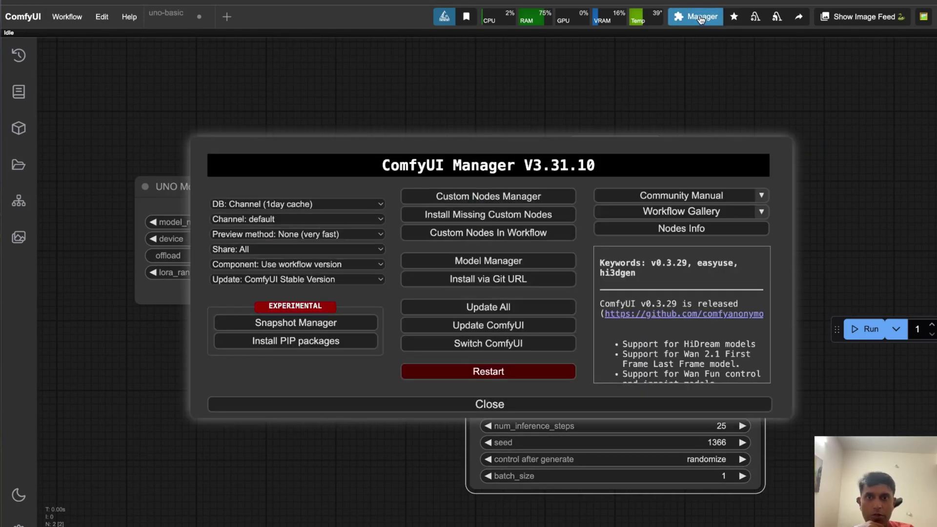
click(536, 200)
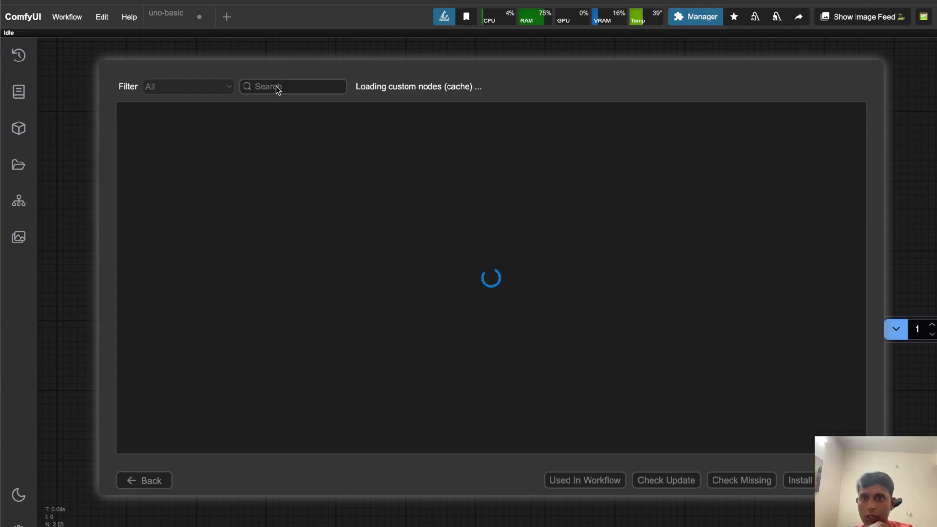
text(uno)
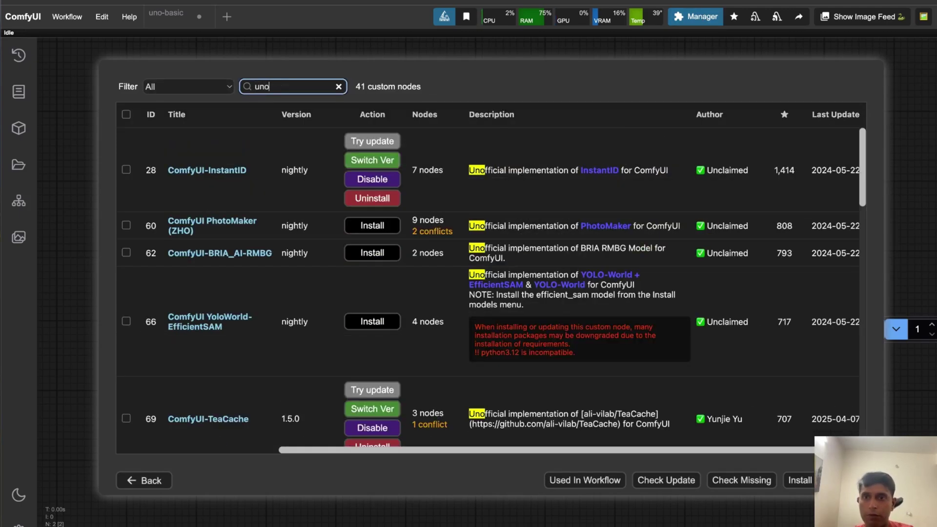
scroll(267, 285, down, 5)
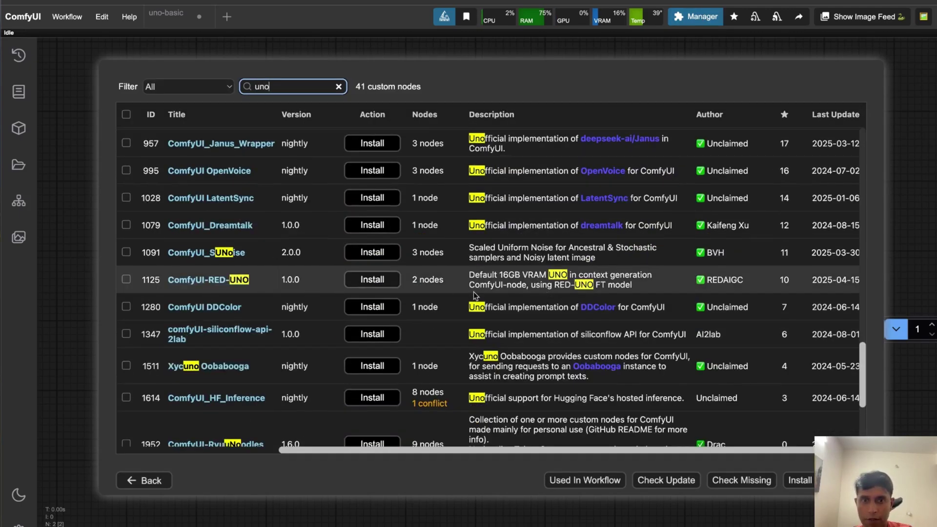
scroll(309, 405, down, 6)
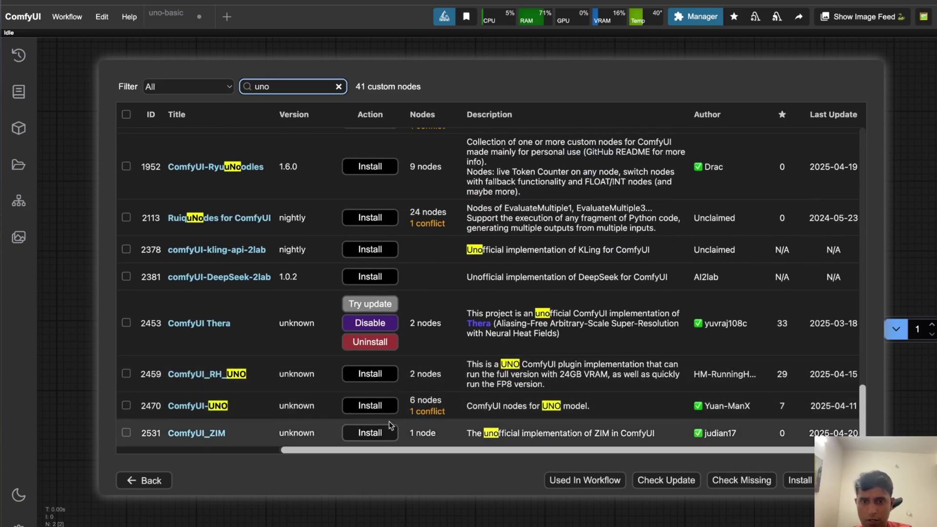
scroll(632, 379, right, 1)
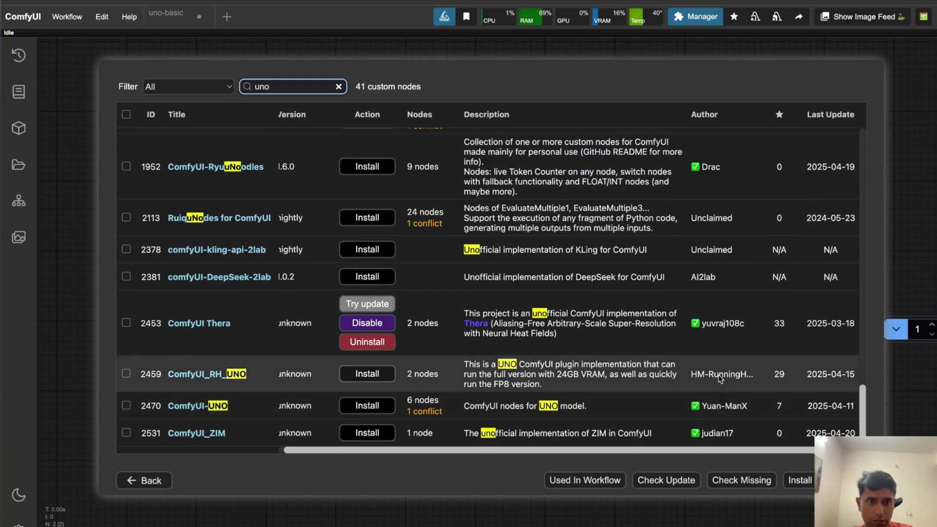
click(861, 418)
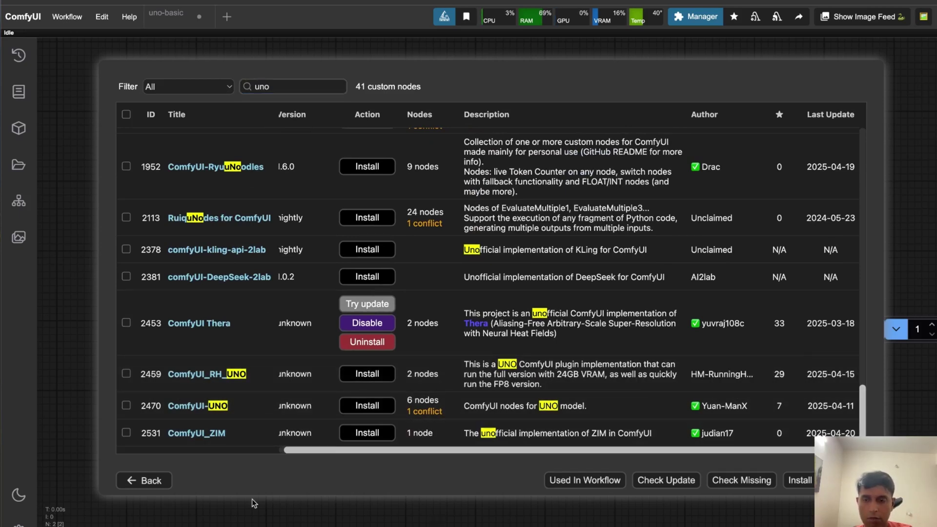
click(147, 481)
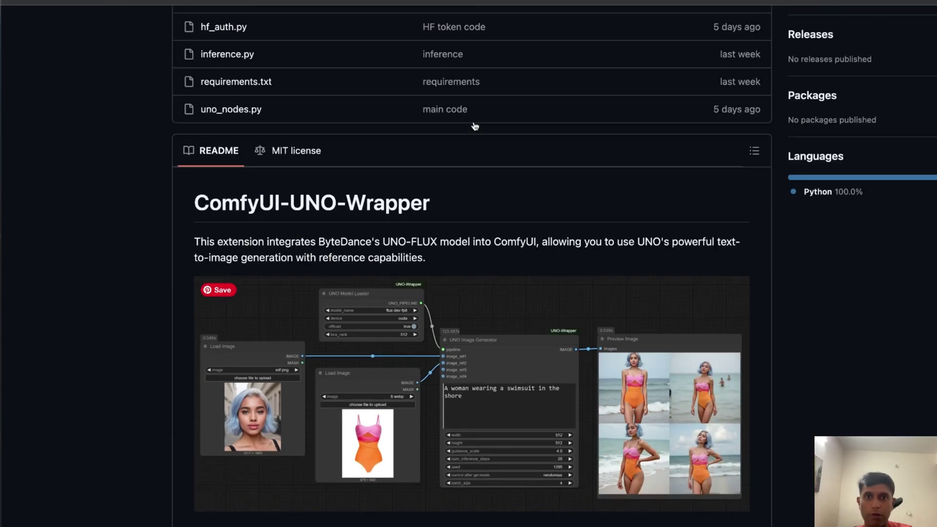
Copy the ComfyUI-UNO-Wrapper repository's HTTPS clone URL from the green Code dropdown
scroll(469, 264, up, 10)
click(735, 153)
click(751, 253)
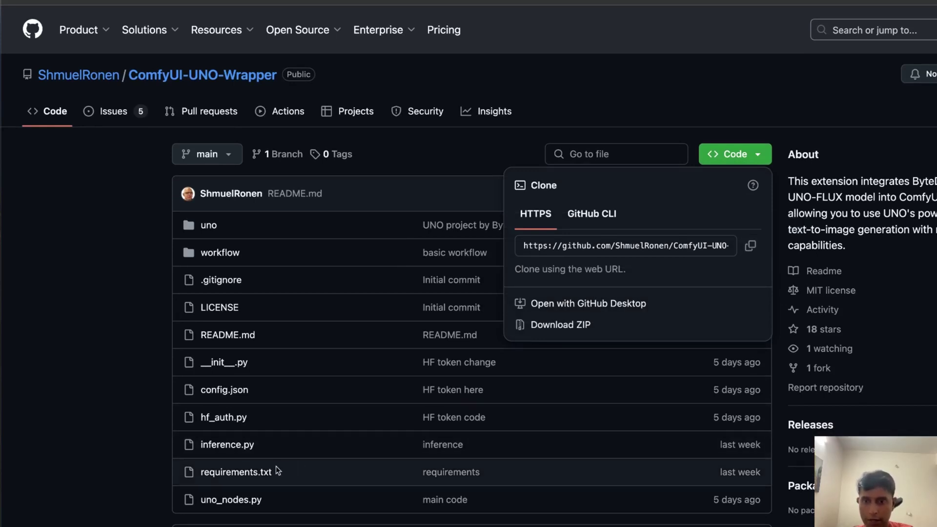
right_click(256, 473)
Open requirements.txt and highlight its einops, huggingface-hub and sentencepiece dependencies
click(301, 337)
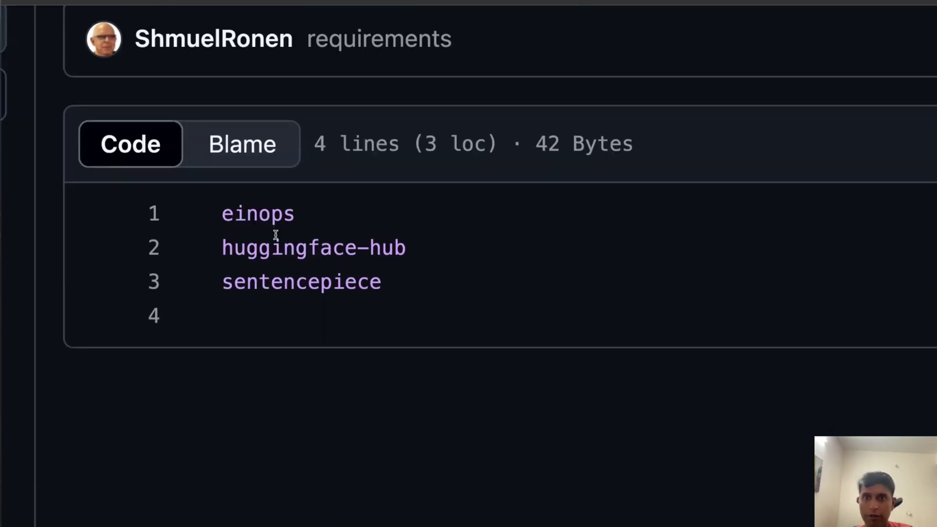
drag(224, 252, 429, 251)
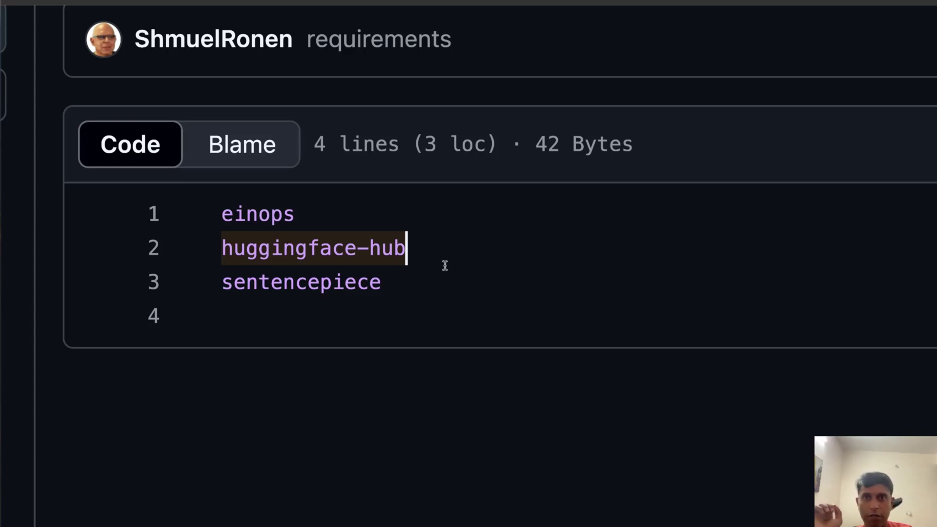
scroll(224, 54, up, 5)
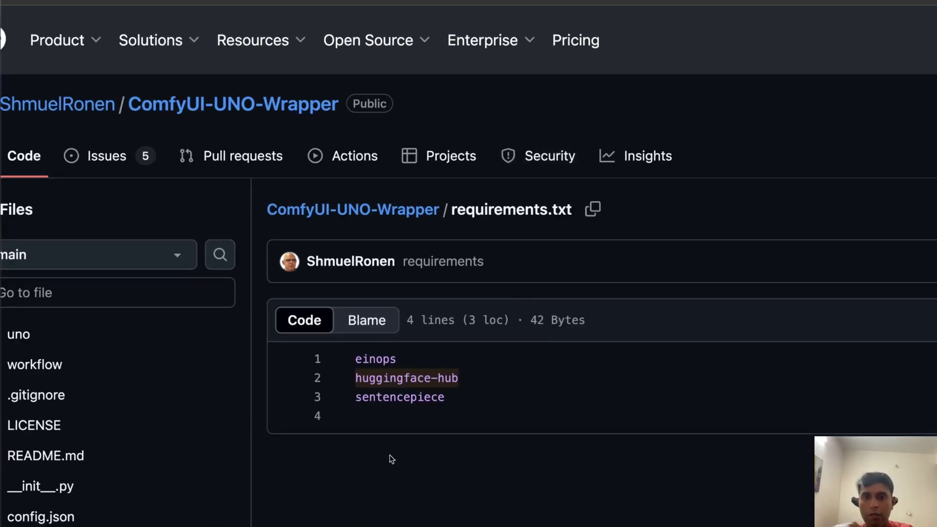
drag(456, 397, 355, 358)
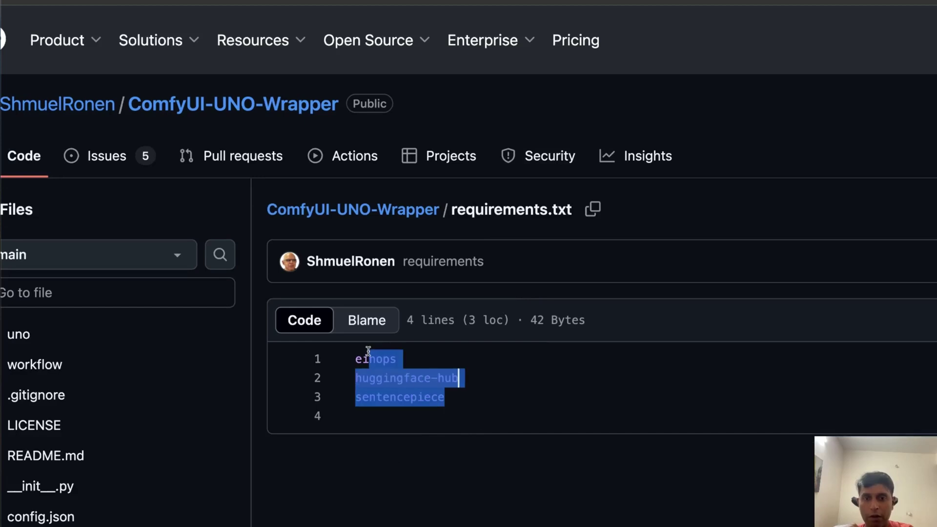
click(566, 390)
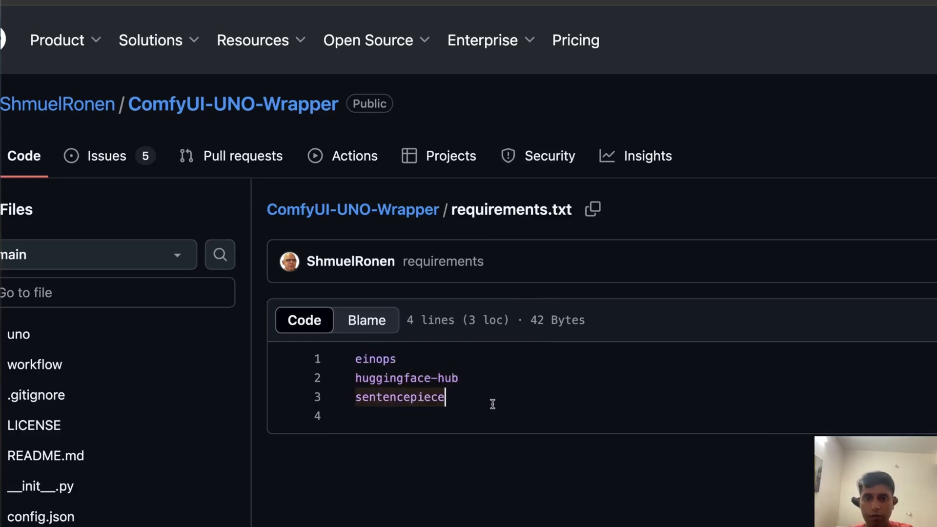
click(461, 378)
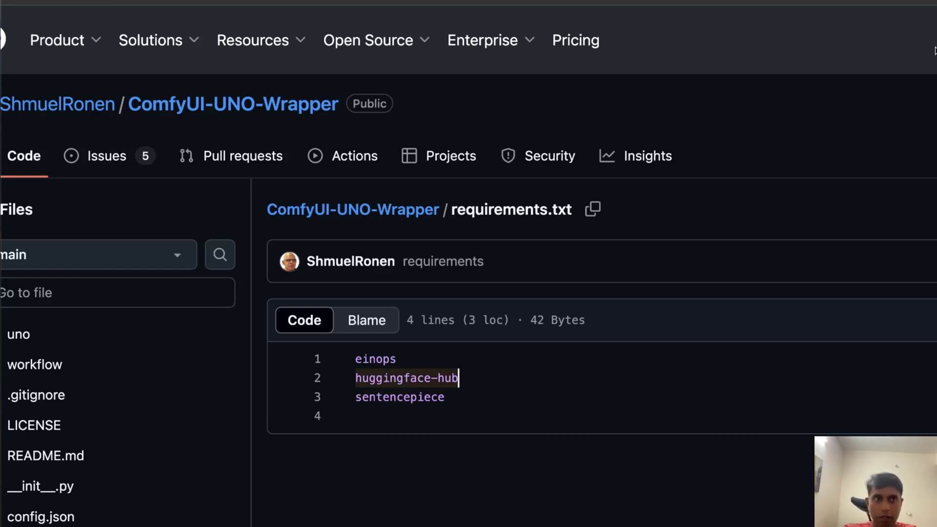
key(super+t)
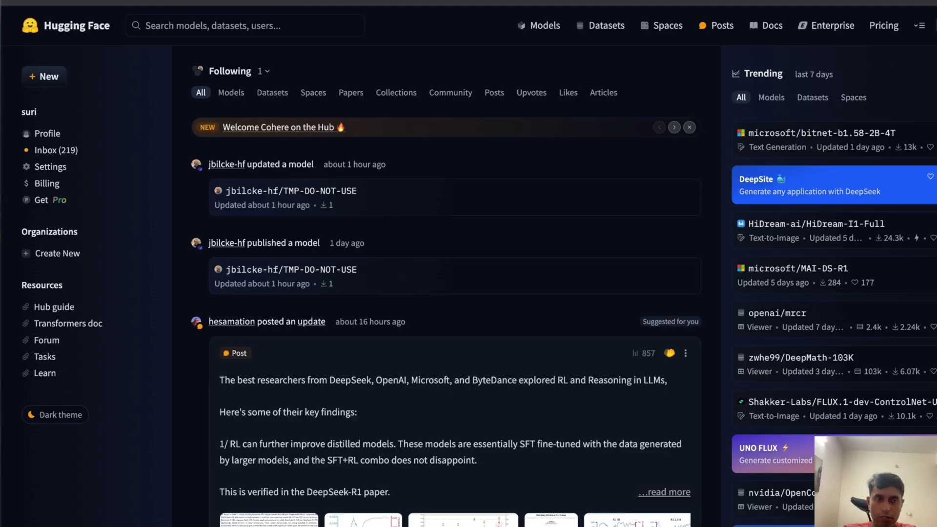
Open Hugging Face Access Tokens from the profile menu, confirming identity with the saved password
click(933, 25)
click(857, 384)
click(477, 226)
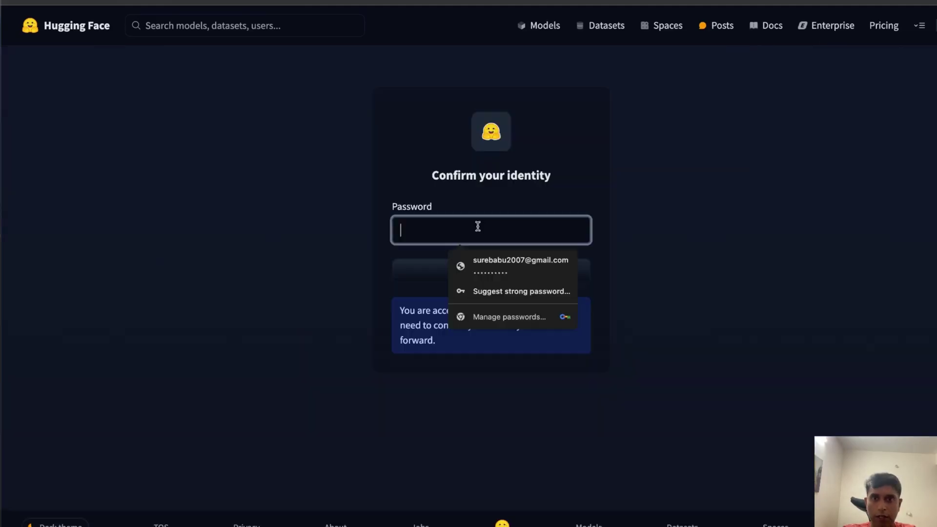
click(512, 265)
click(520, 268)
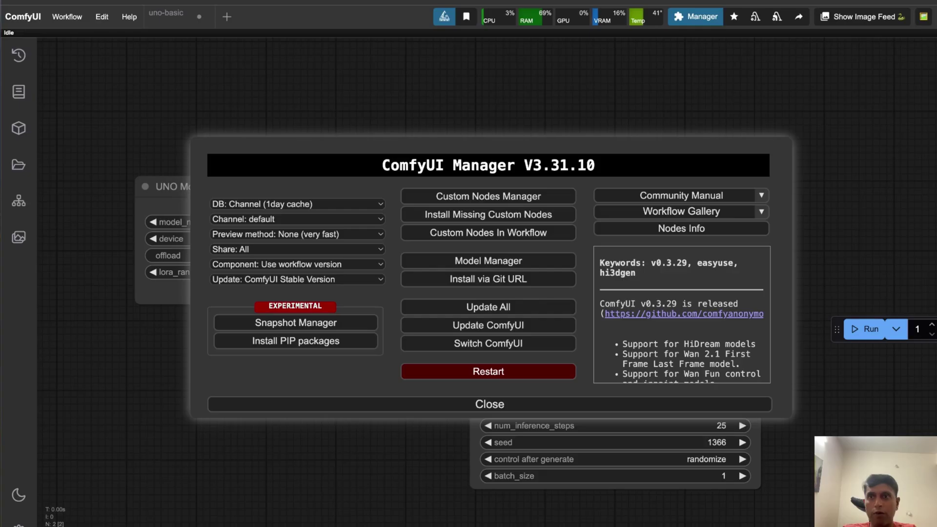
Close the ComfyUI Manager and Code dropdown, then open the repo's workflow folder holding uno-basic.json
click(424, 403)
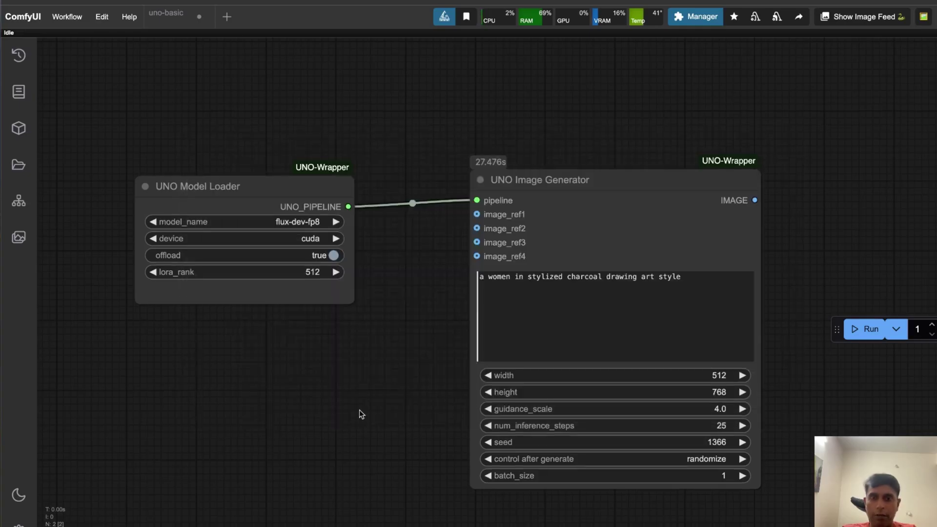
mouse_move(266, 180)
mouse_down()
mouse_move(305, 163)
mouse_move(265, 168)
mouse_up()
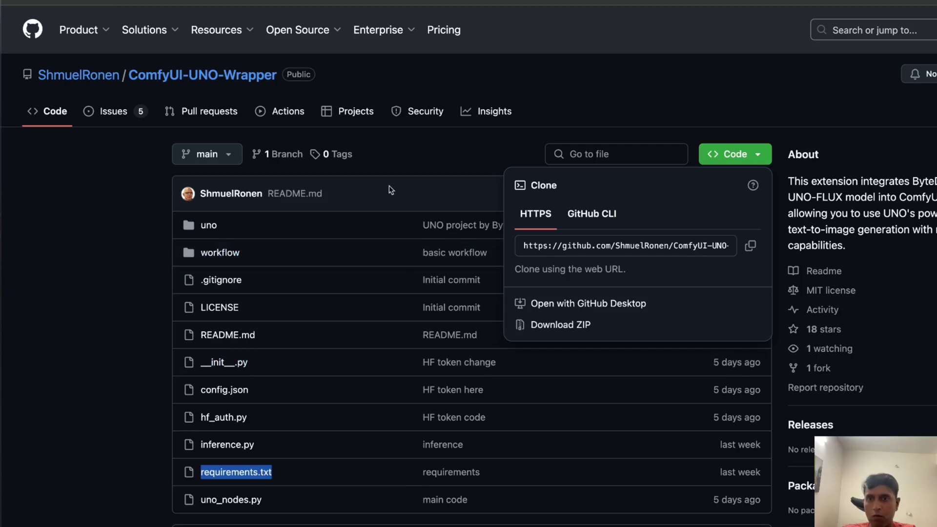
click(460, 150)
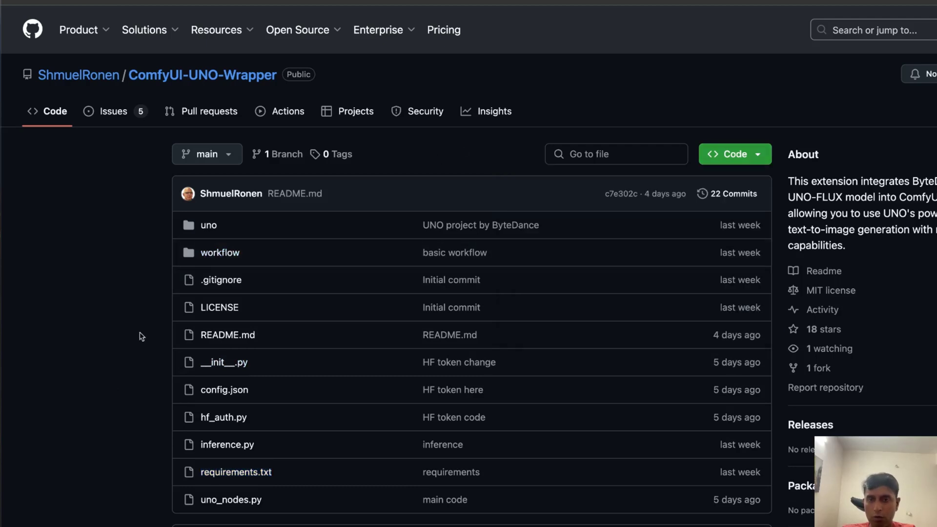
click(211, 254)
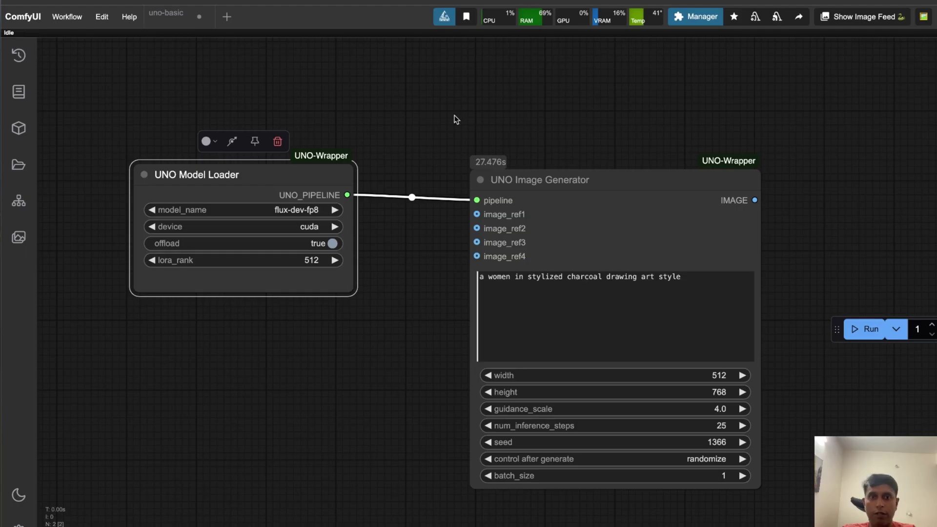
Add a Preview Image node on the generator's IMAGE output and place it beside the generator
double_click(463, 107)
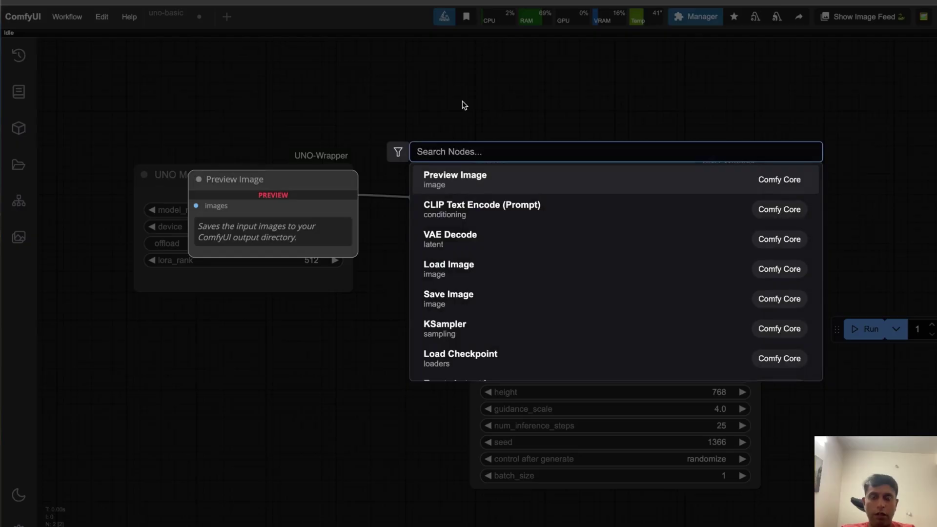
text(uno)
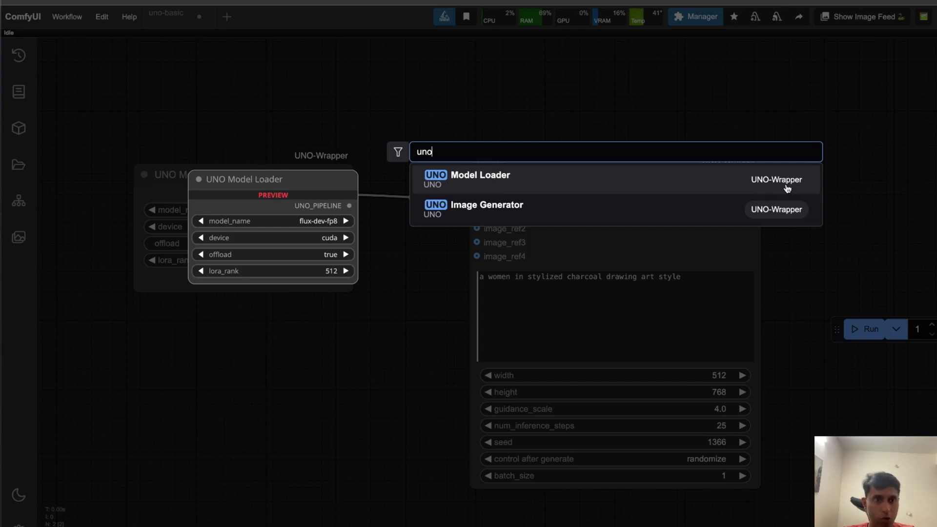
click(437, 312)
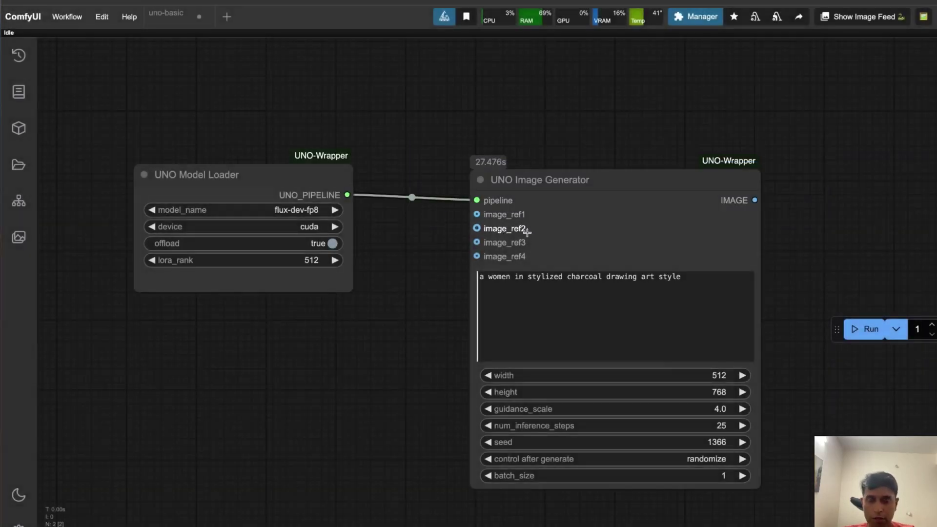
drag(813, 203, 849, 181)
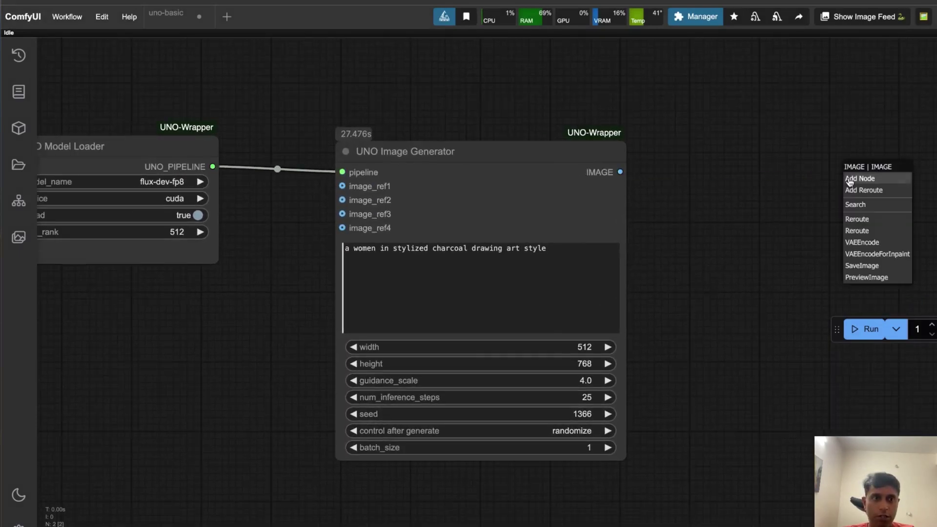
click(879, 277)
drag(904, 168, 780, 156)
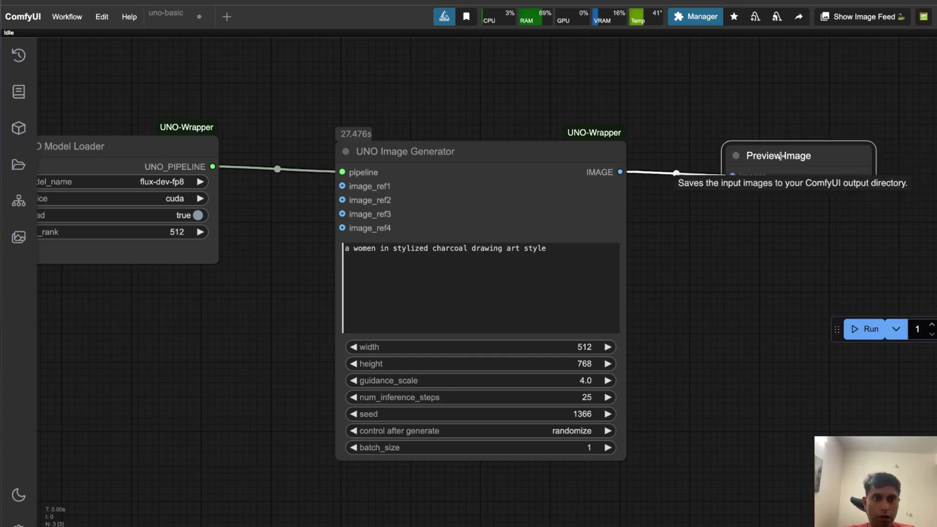
Connect a Load Image node to image_ref1 and place it beside the model loader
scroll(759, 303, left, 5)
drag(313, 119, 286, 92)
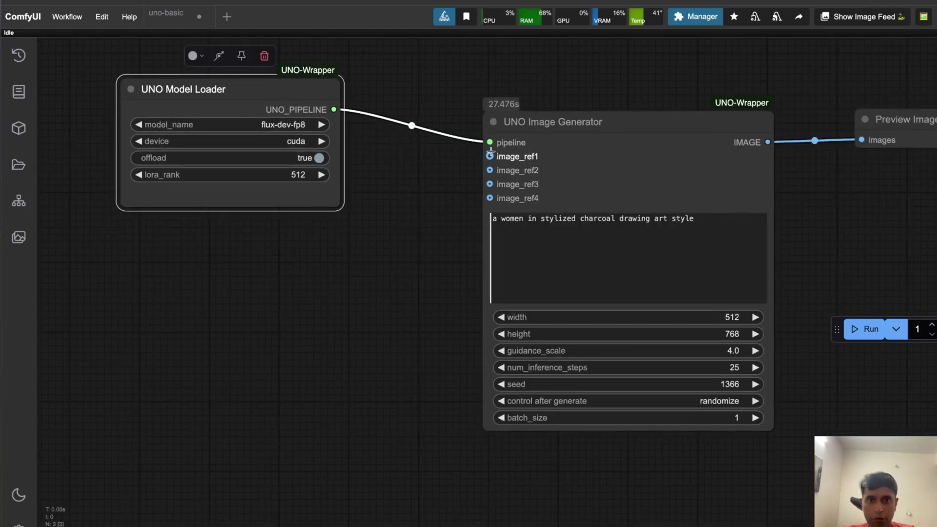
drag(490, 155, 264, 282)
click(412, 262)
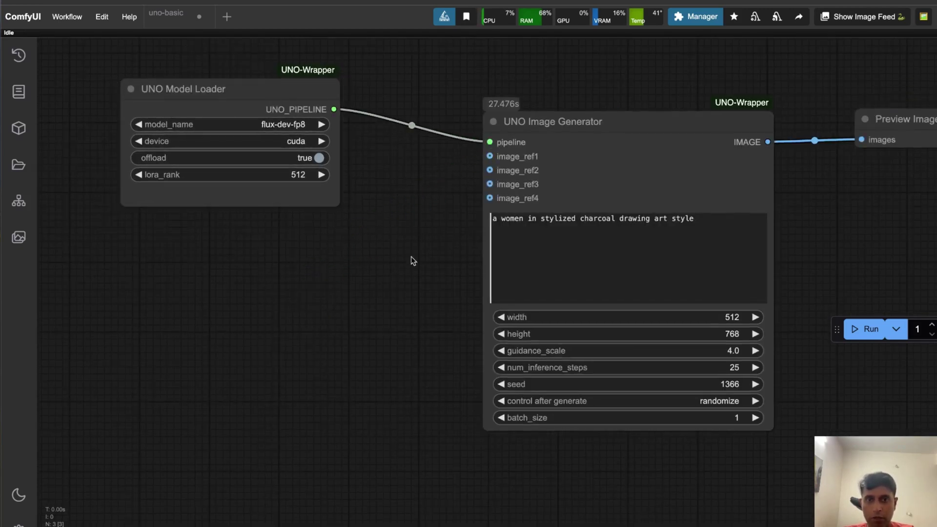
drag(490, 156, 270, 307)
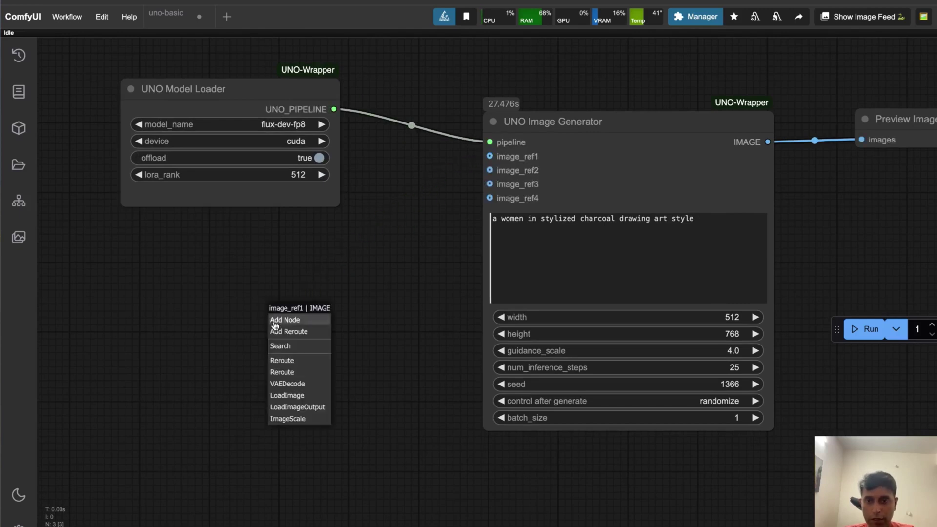
click(296, 397)
drag(403, 323, 252, 229)
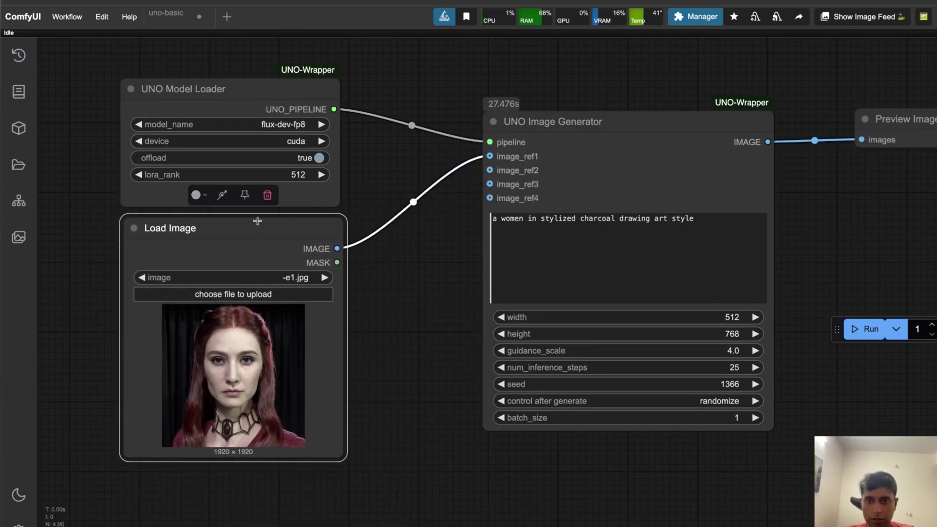
Add a second Load Image node on image_ref2 and stack the loader and both image nodes
scroll(459, 282, down, 6)
scroll(458, 283, up, 4)
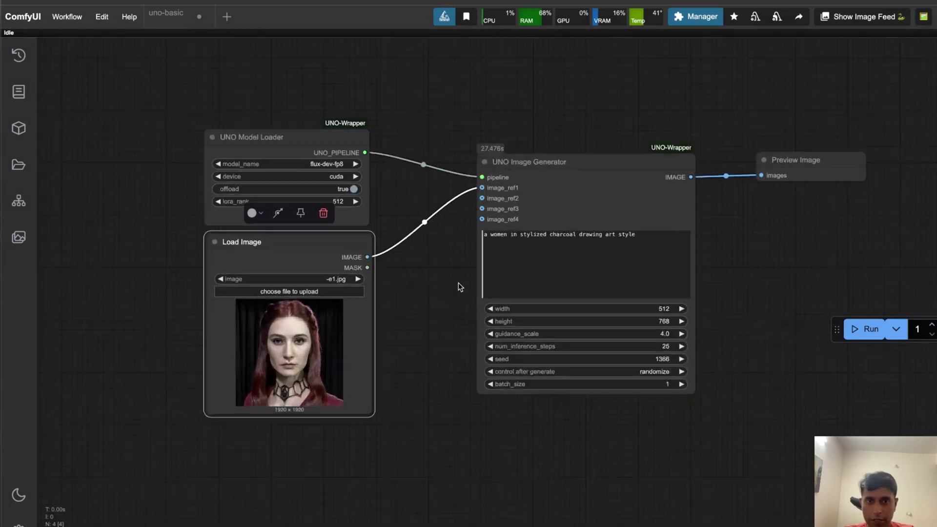
drag(484, 190, 415, 332)
click(429, 425)
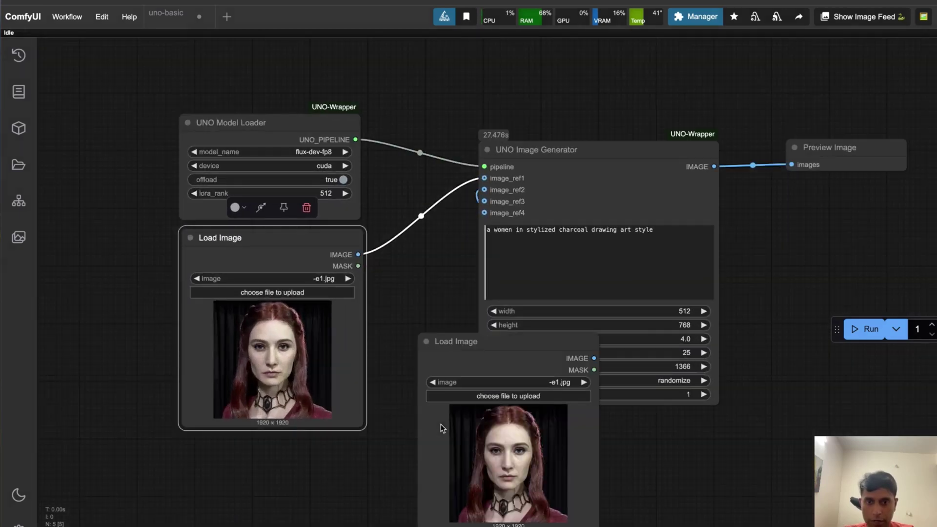
drag(489, 339, 424, 353)
drag(264, 123, 269, 48)
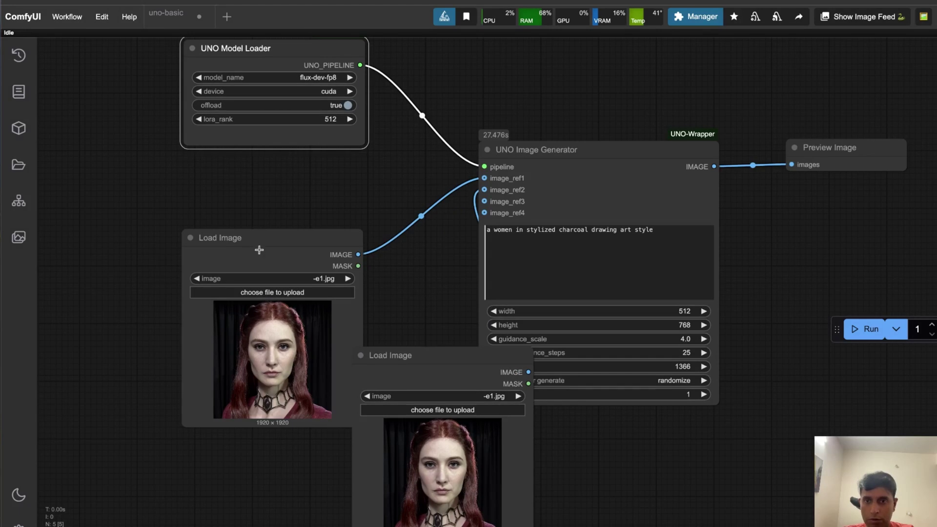
drag(265, 240, 264, 177)
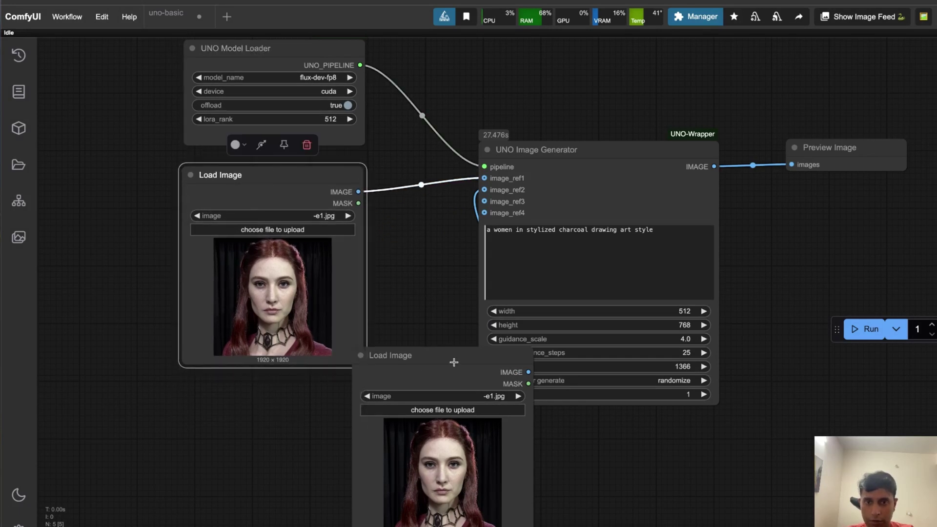
drag(452, 361, 291, 389)
Load the curly-haired cartoon woman portrait into the first Load Image node
click(292, 229)
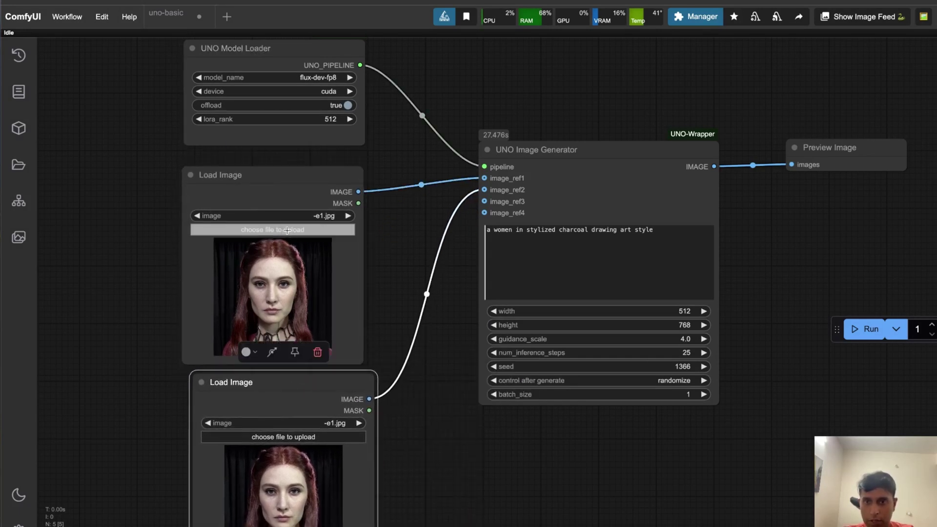
click(418, 262)
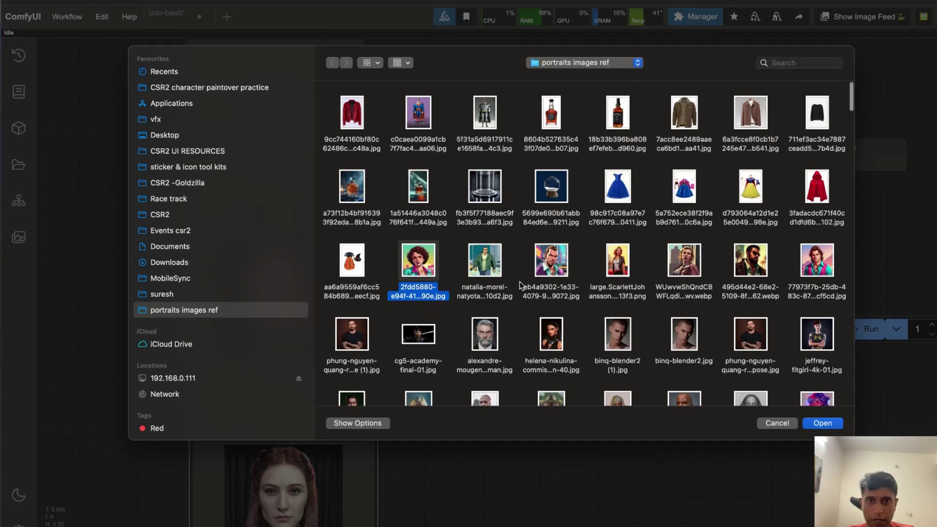
click(823, 423)
Load the pink jacket photo 51h9puwFyoL._AC_UY1100_.jpg into the second Load Image node
drag(344, 382, 461, 237)
click(420, 288)
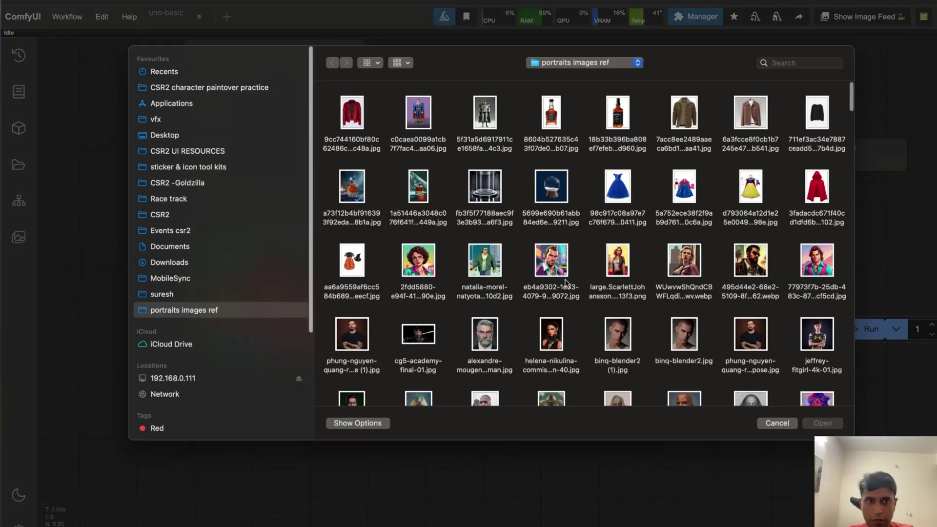
scroll(508, 292, down, 15)
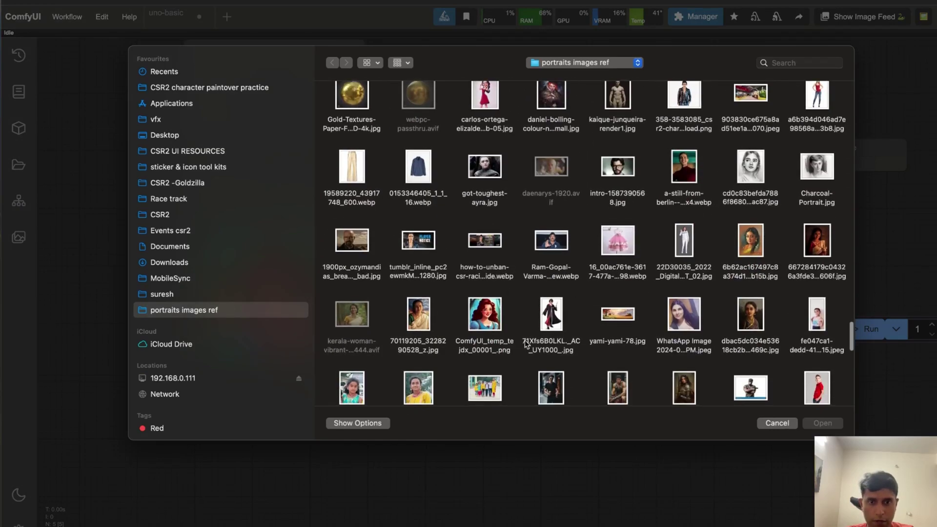
scroll(529, 337, down, 5)
scroll(535, 236, up, 3)
scroll(533, 233, up, 8)
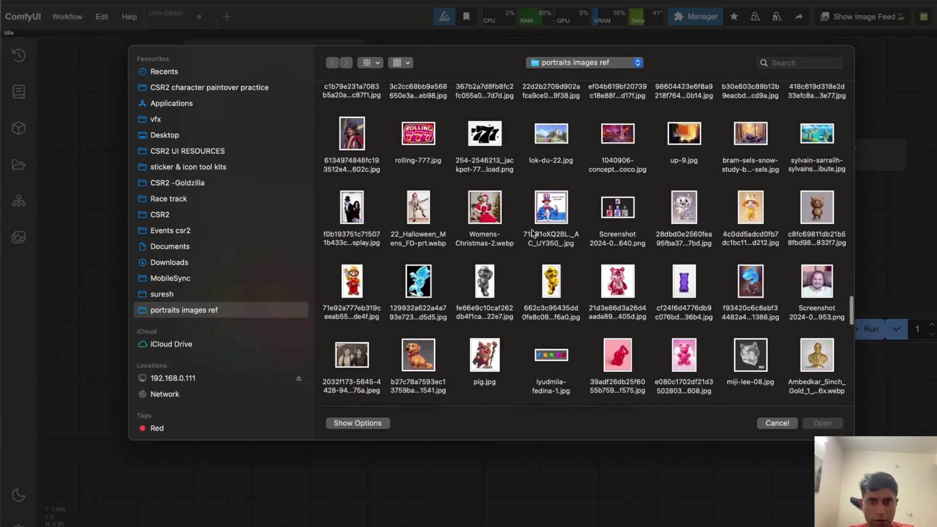
scroll(532, 233, up, 5)
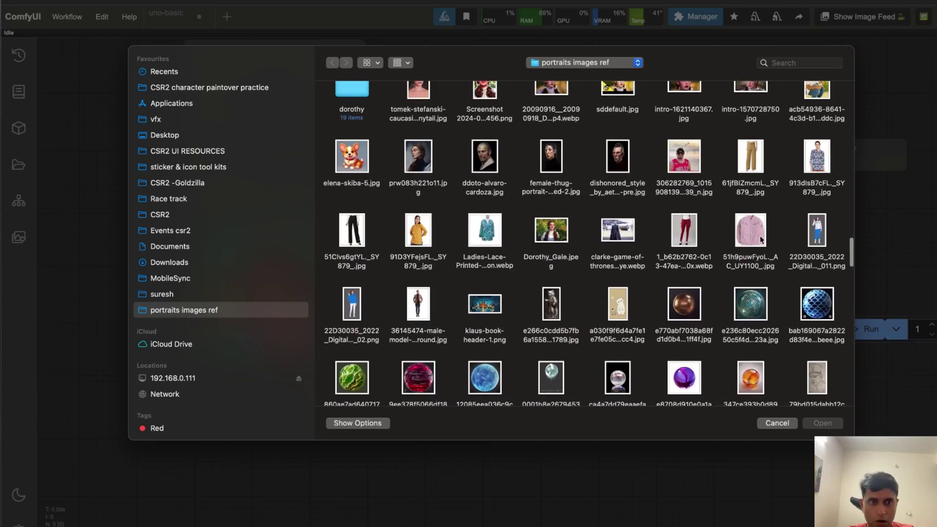
click(756, 231)
click(823, 423)
drag(421, 230, 324, 357)
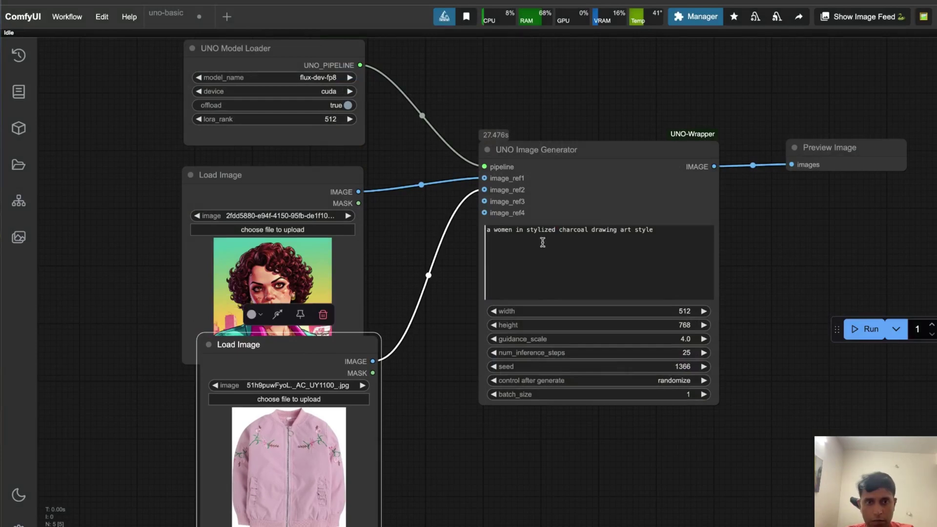
Replace the prompt with 'a woman in pink coat with GTA5 art style'
drag(487, 230, 589, 229)
key(ctrl+a)
key(BackSpace)
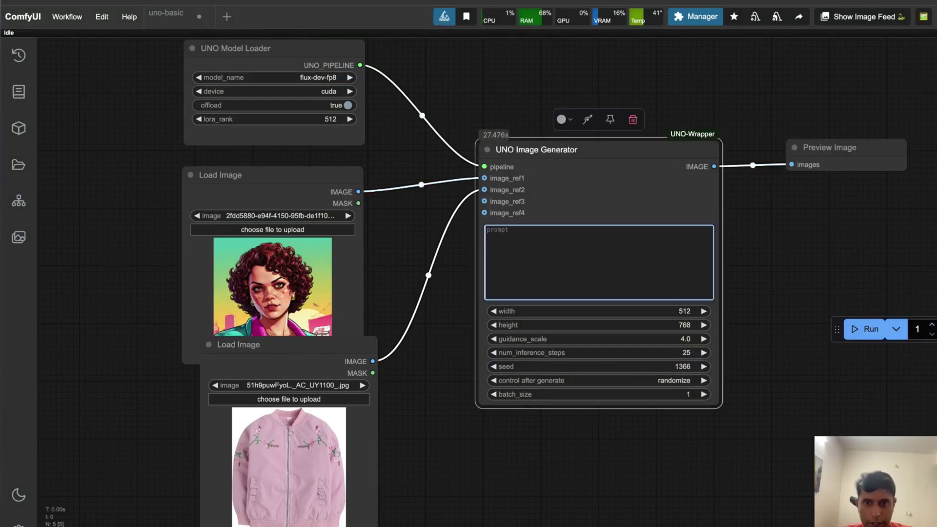
scroll(468, 264, down, 1)
text(a woman in)
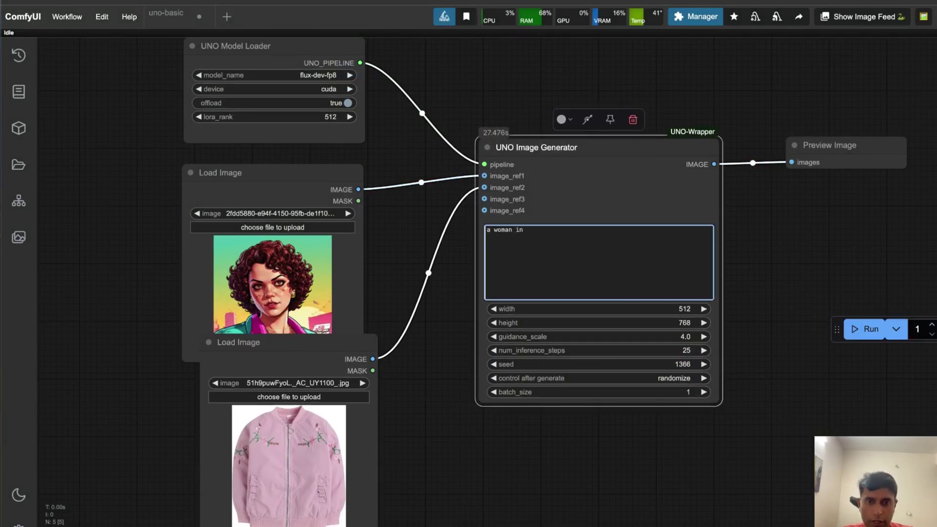
text( pink coat with)
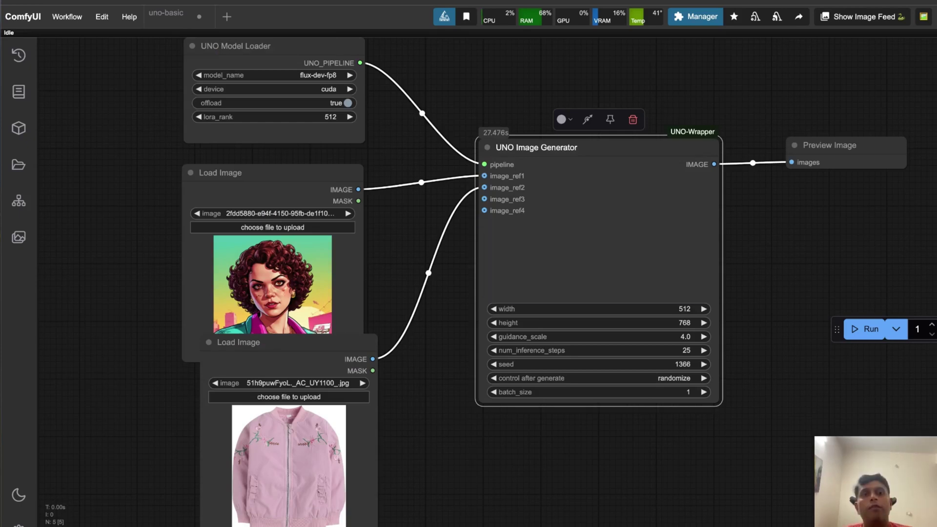
text( GTA5 art style)
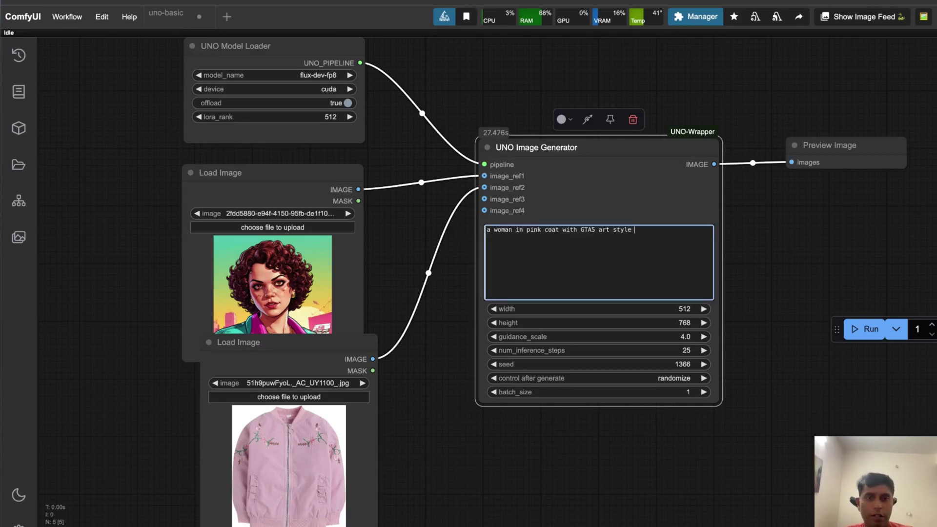
drag(307, 341, 293, 385)
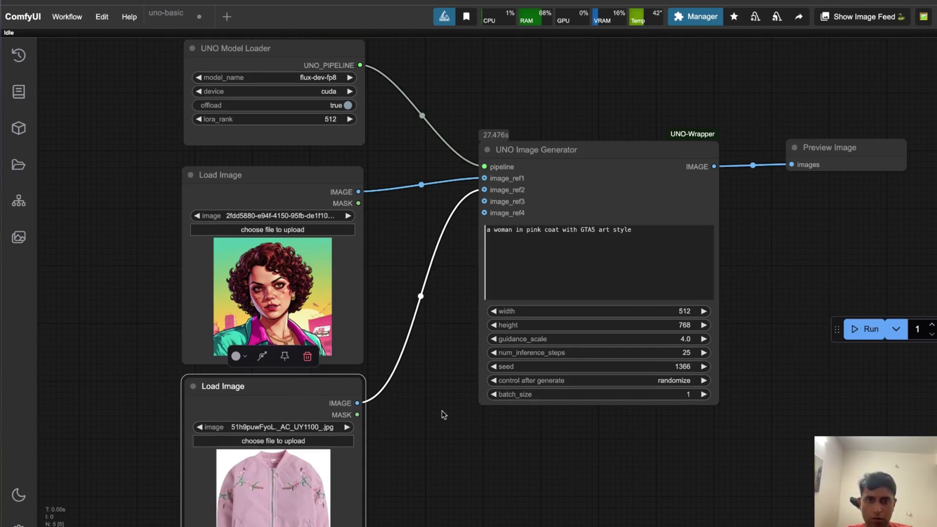
Show the server logs panel and bring the Load Image preview and model loader into view
scroll(773, 232, right, 4)
scroll(773, 231, up, 2)
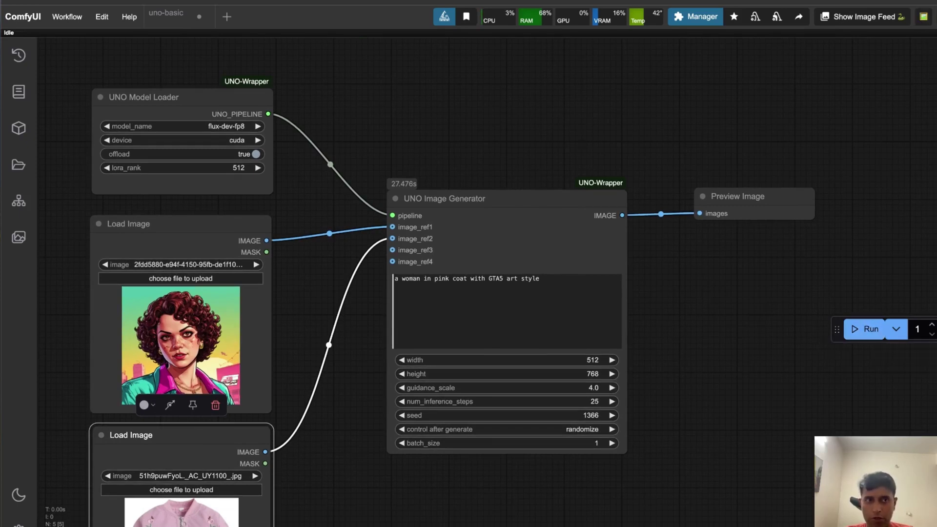
click(923, 17)
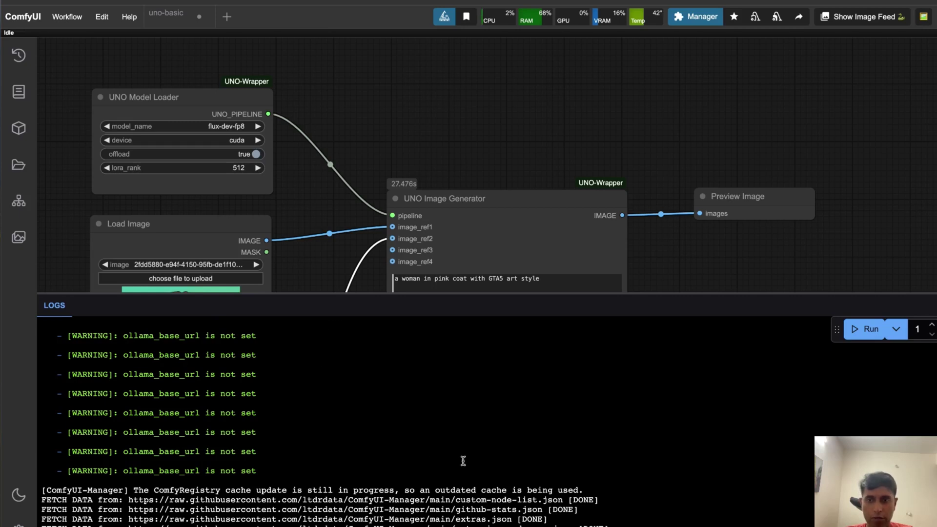
drag(702, 248, 703, 174)
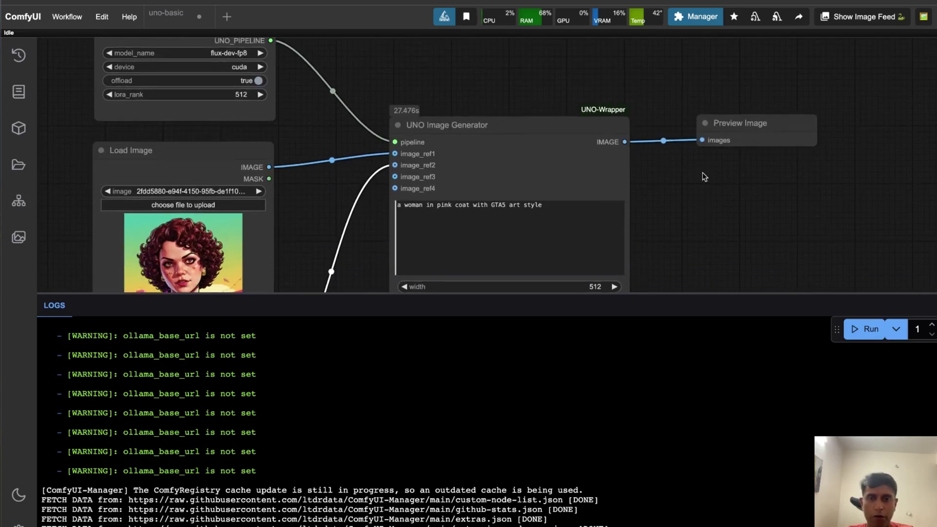
drag(303, 104, 348, 141)
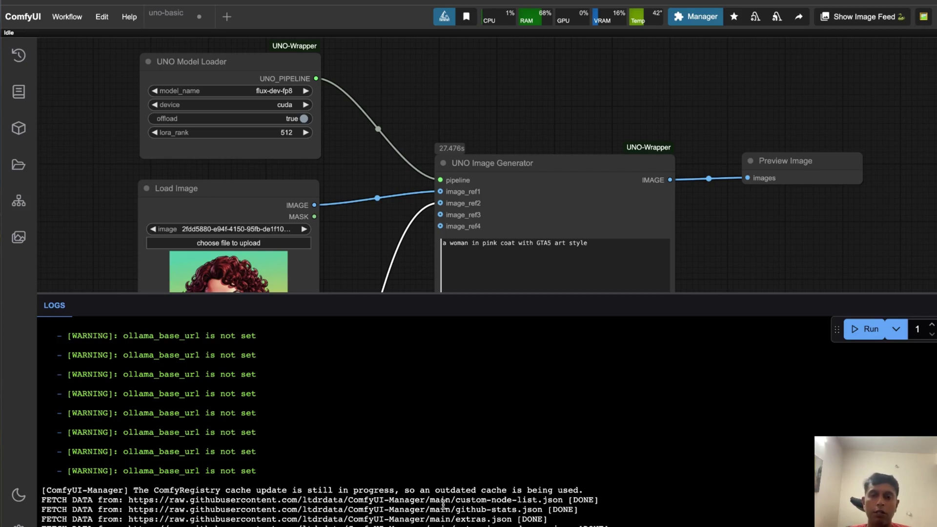
Run the workflow and shrink the logs to watch the graph while it generates
click(864, 332)
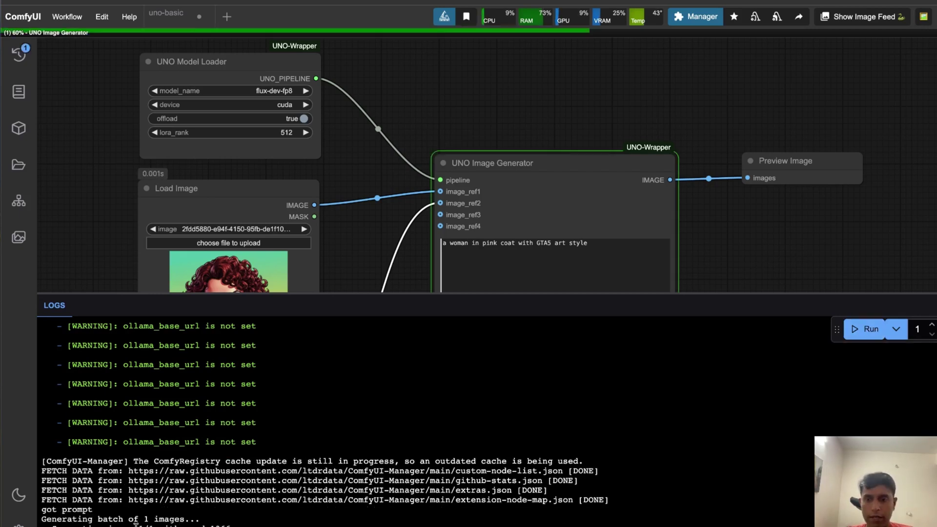
drag(358, 293, 358, 435)
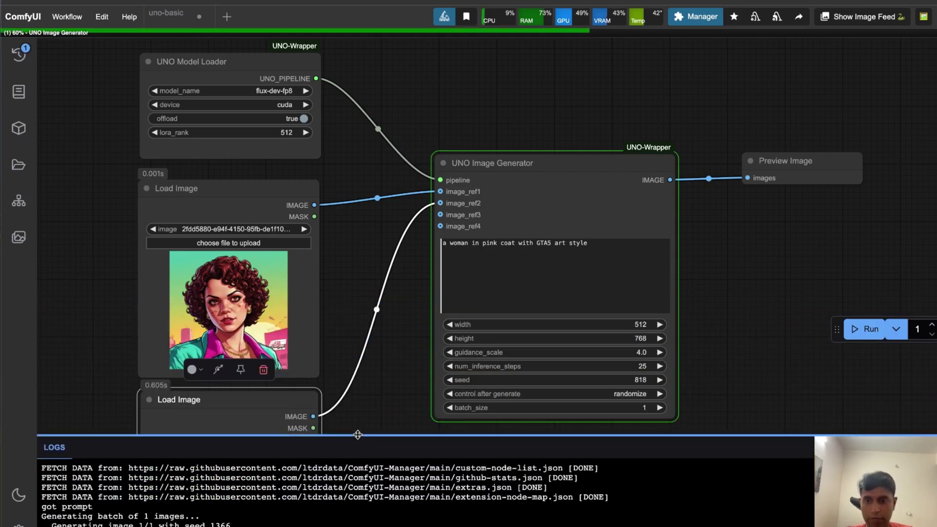
scroll(273, 400, right, 3)
scroll(274, 400, down, 1)
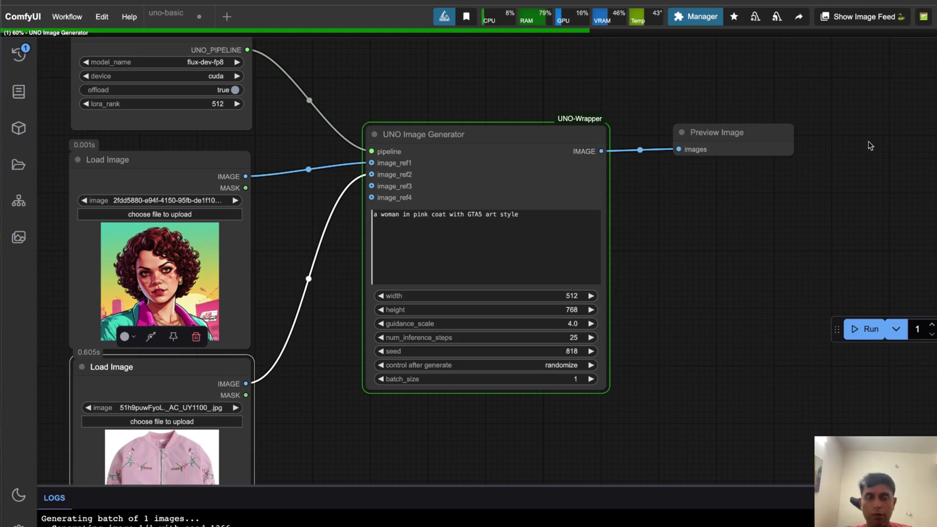
drag(911, 132, 604, 142)
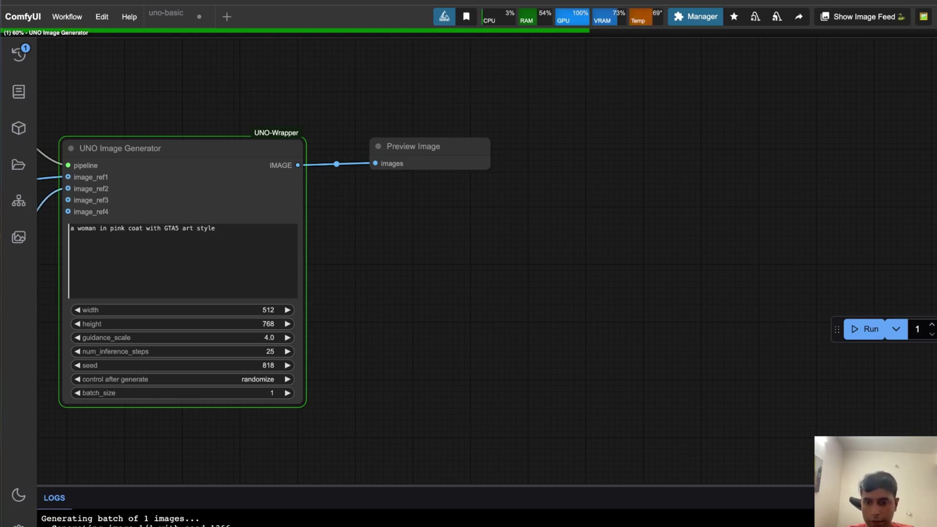
Pull the portrait and jacket Load Image nodes apart and nudge the Preview Image left
drag(443, 314, 508, 275)
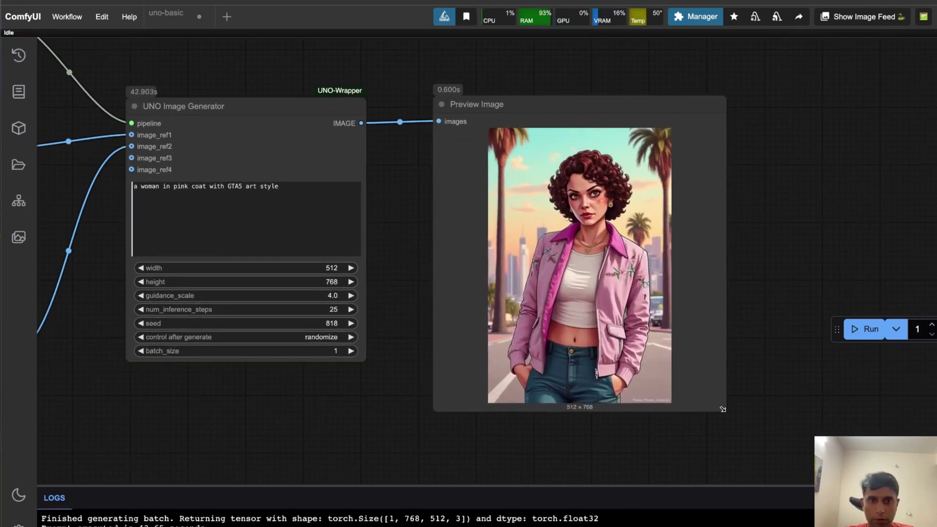
drag(271, 395, 477, 379)
drag(146, 320, 547, 143)
drag(126, 116, 407, 115)
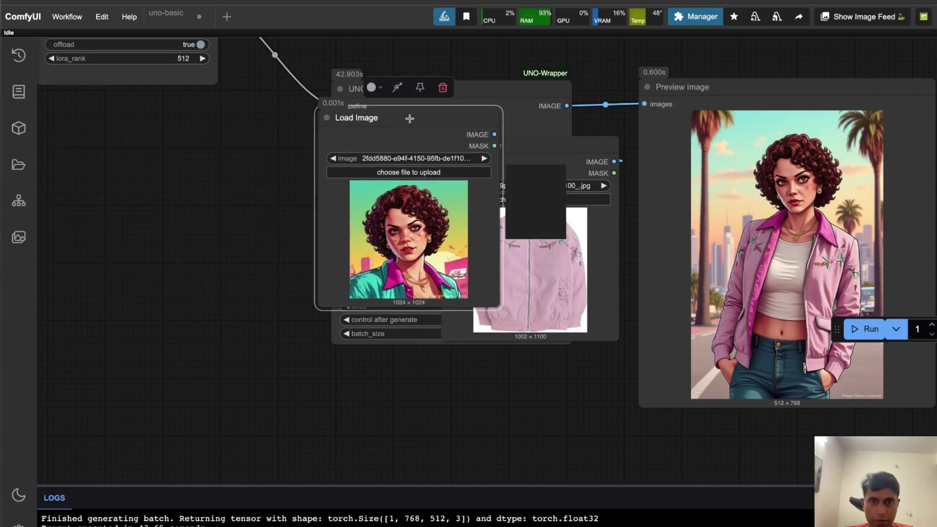
drag(700, 101, 542, 112)
mouse_move(596, 93)
mouse_down()
mouse_move(524, 112)
mouse_move(585, 93)
mouse_up()
drag(290, 126, 202, 119)
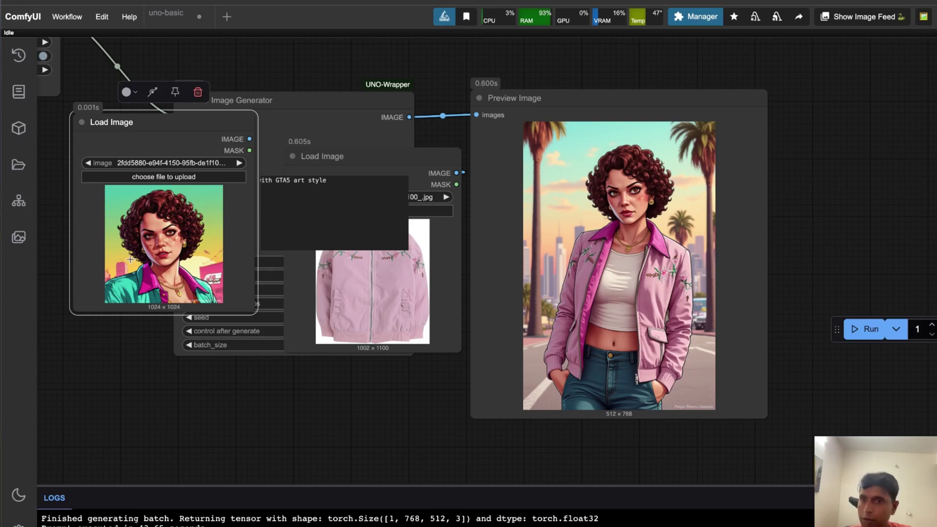
Lower both Load Image nodes and bring the UNO Image Generator to the front
scroll(631, 218, up, 5)
scroll(631, 219, down, 4)
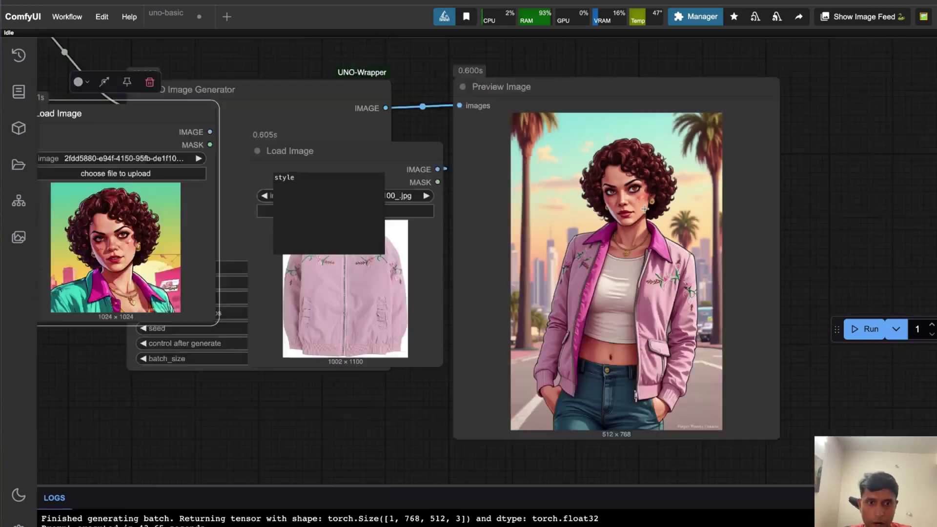
scroll(631, 218, up, 1)
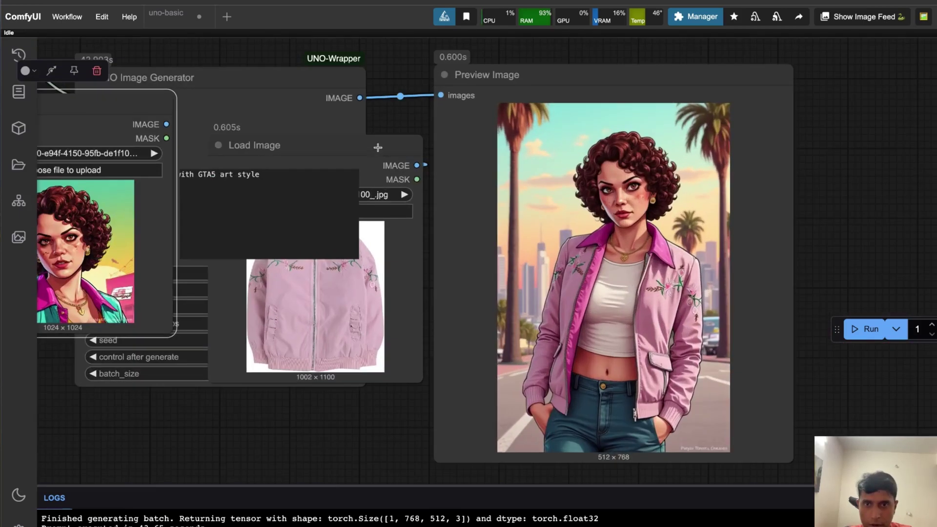
drag(379, 148, 383, 226)
drag(152, 449, 232, 447)
drag(197, 105, 196, 196)
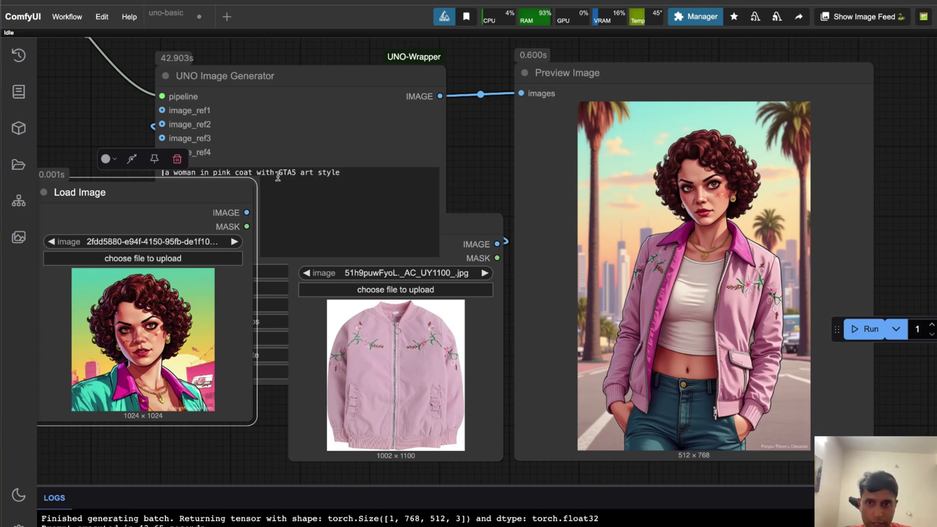
click(333, 172)
click(332, 173)
click(463, 167)
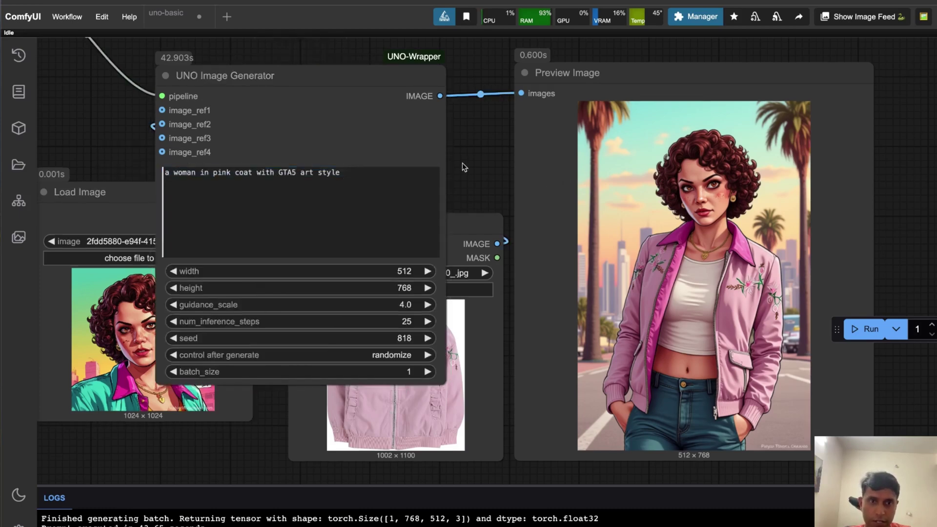
Zoom in on the Preview Image to check the 512×768 GTA-style woman in the pink jacket
scroll(776, 300, up, 10)
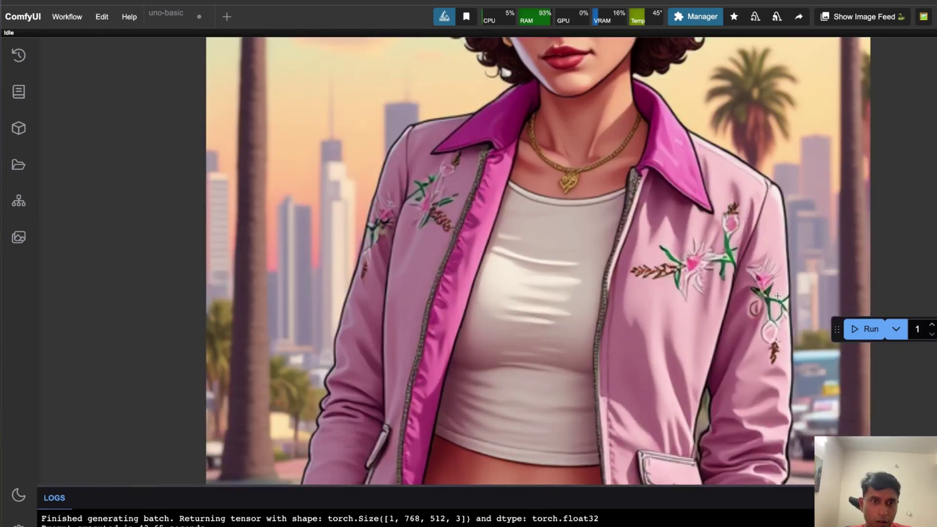
scroll(764, 216, down, 8)
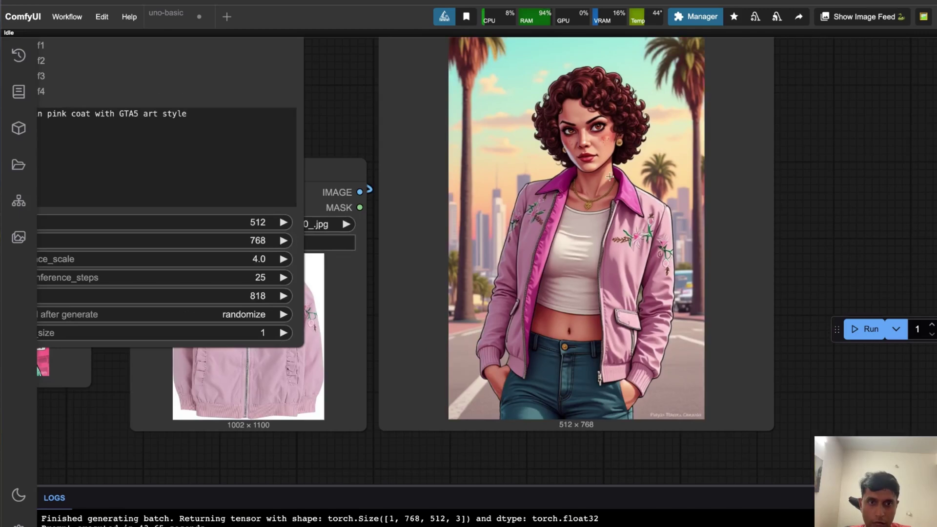
scroll(609, 176, up, 8)
scroll(597, 134, down, 5)
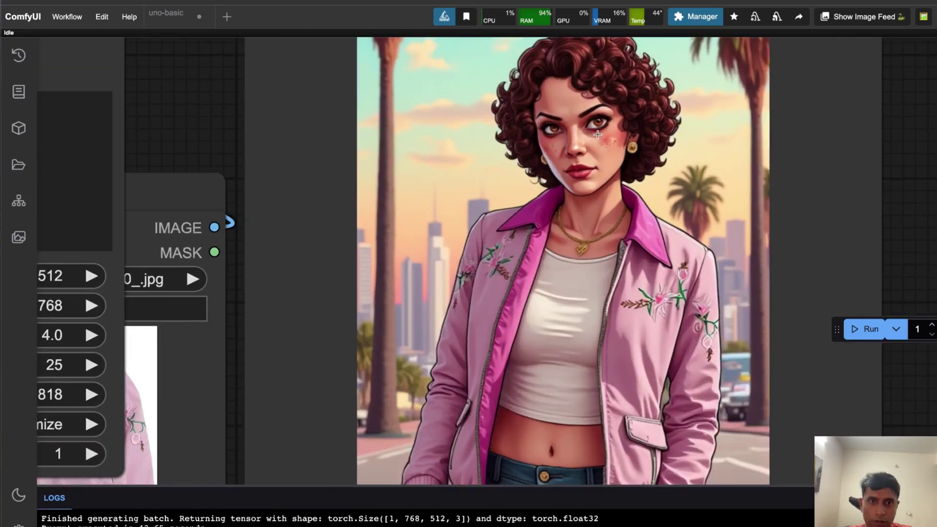
scroll(597, 134, down, 10)
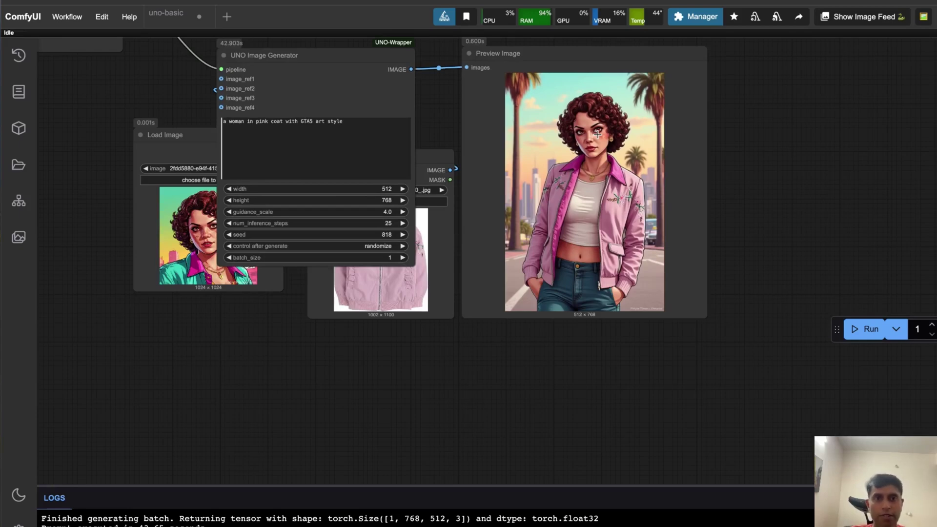
Add a FaceDetailer node found by searching 'face' and place it near the preview
double_click(809, 179)
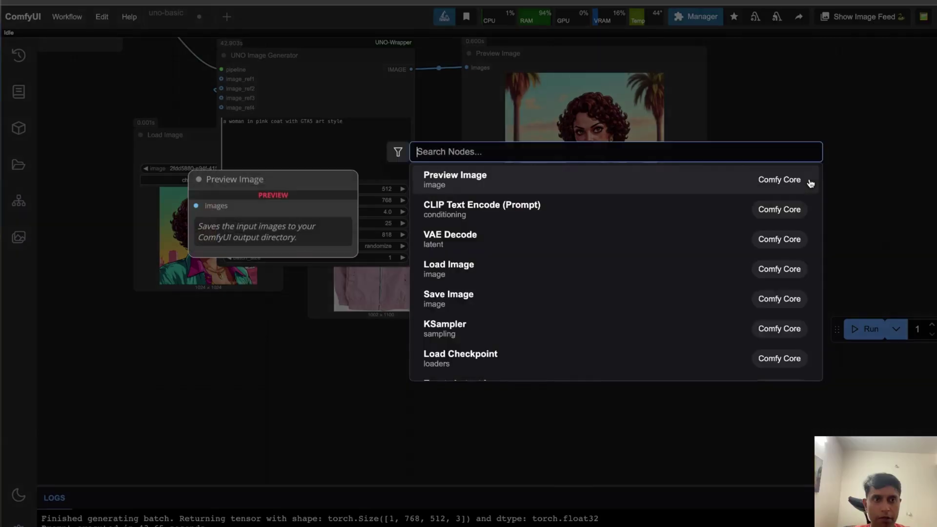
text(face)
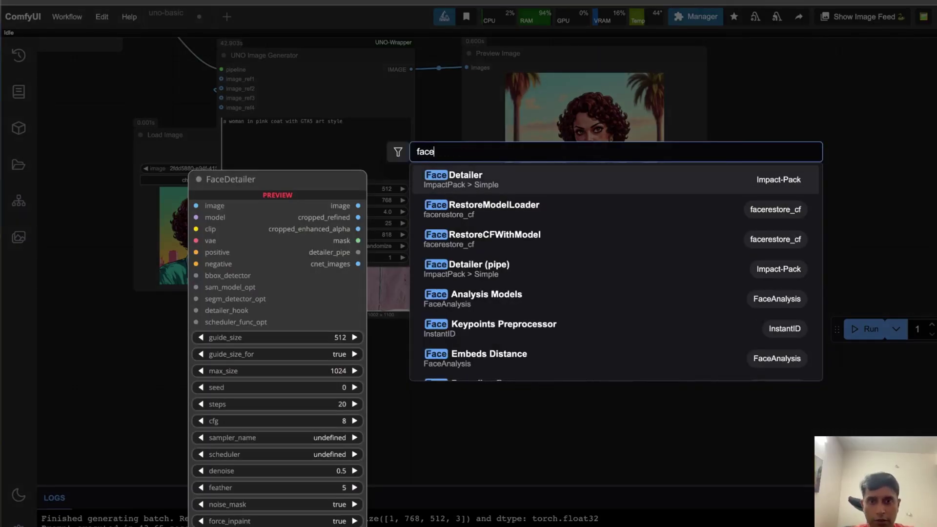
click(589, 182)
drag(853, 183, 811, 87)
drag(736, 128, 518, 205)
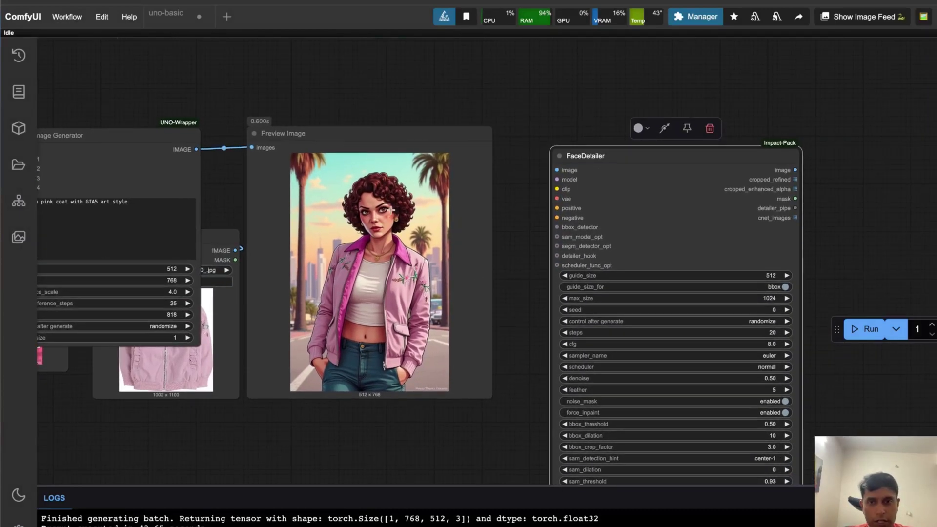
scroll(389, 209, up, 10)
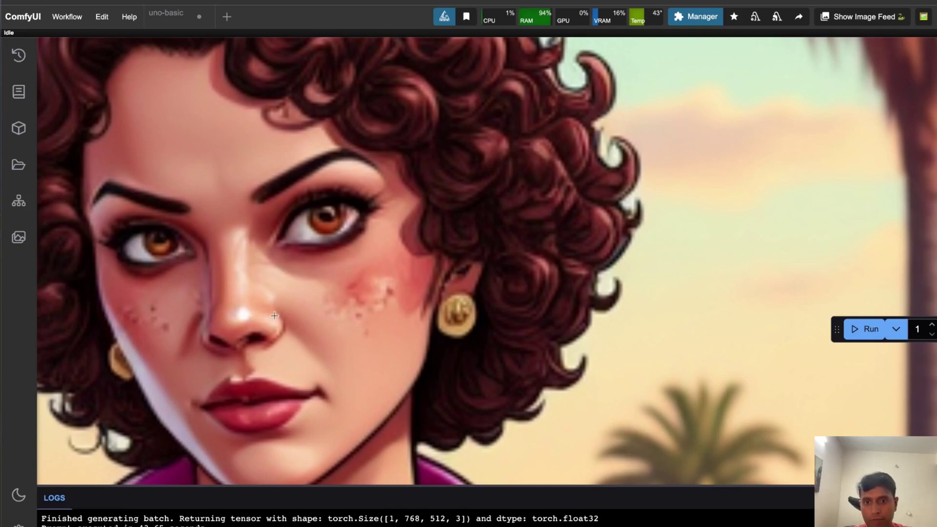
scroll(275, 316, down, 10)
drag(790, 181, 722, 132)
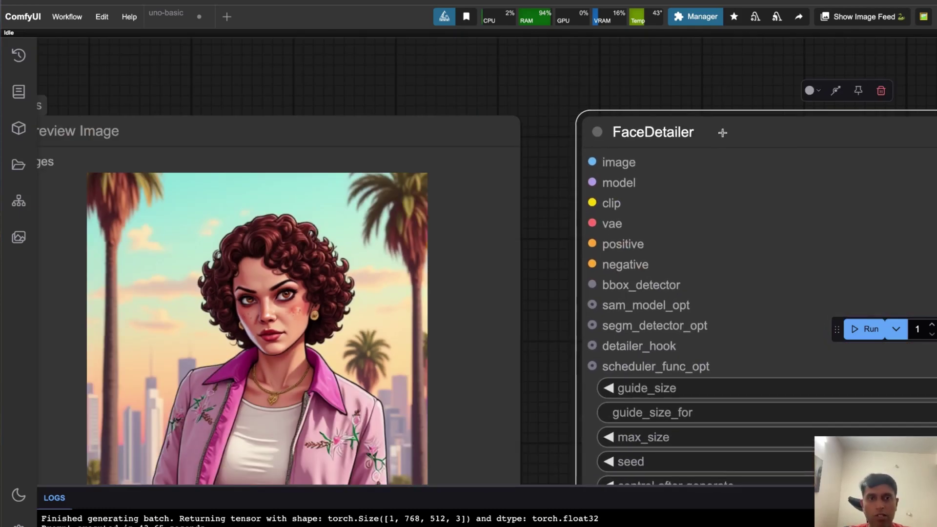
Move the UNO Image Generator up so it no longer covers the Load Image nodes
drag(641, 96, 381, 94)
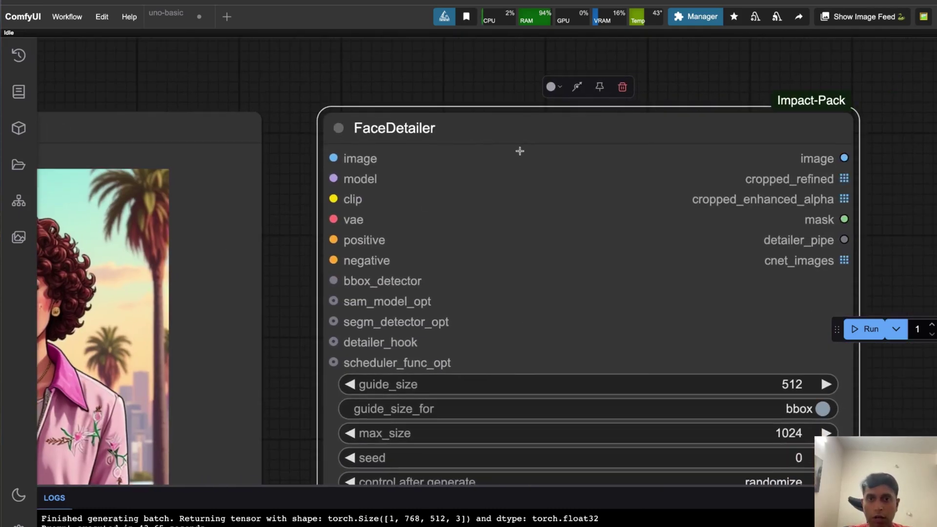
mouse_move(473, 118)
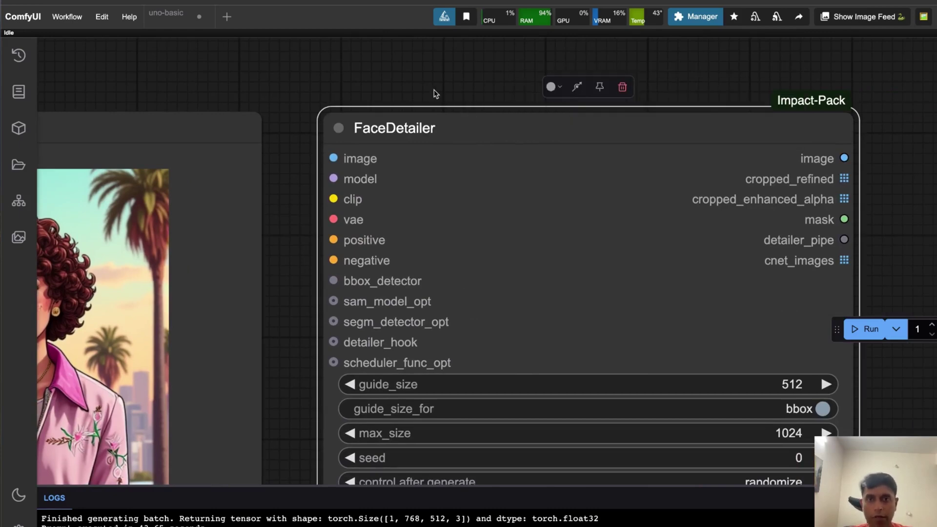
scroll(514, 133, down, 10)
drag(557, 128, 595, 152)
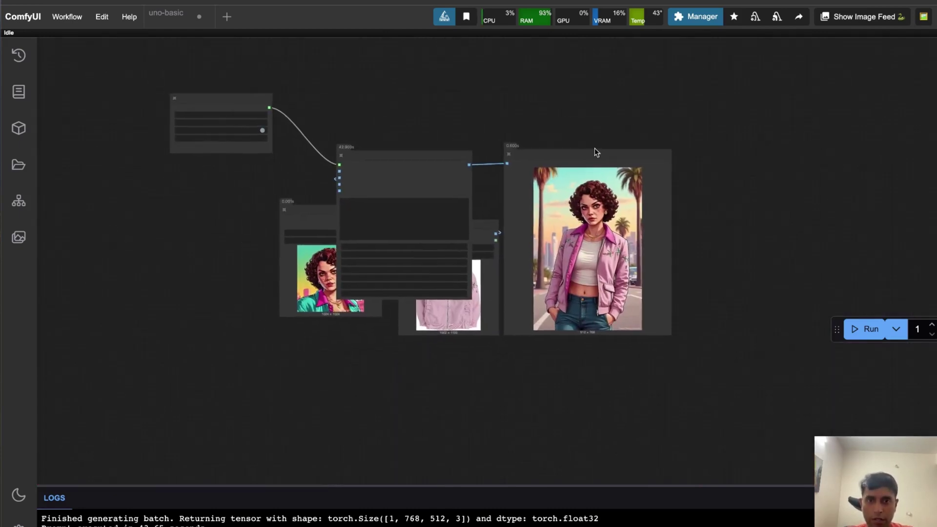
drag(397, 147, 414, 80)
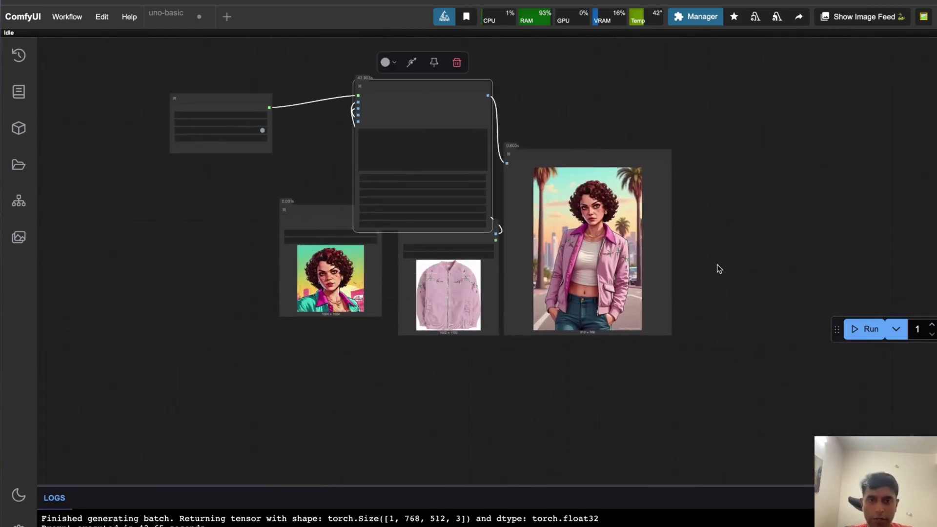
scroll(705, 258, up, 3)
scroll(705, 258, down, 3)
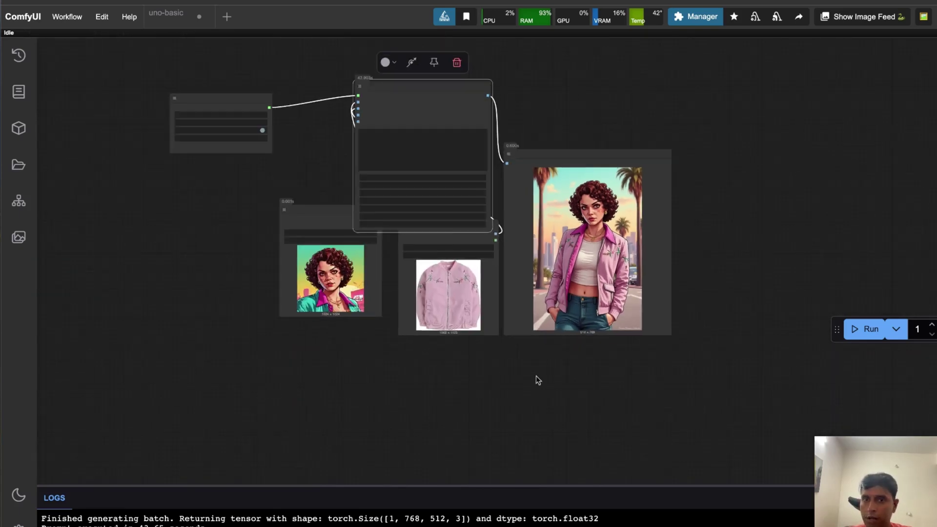
drag(431, 355, 425, 403)
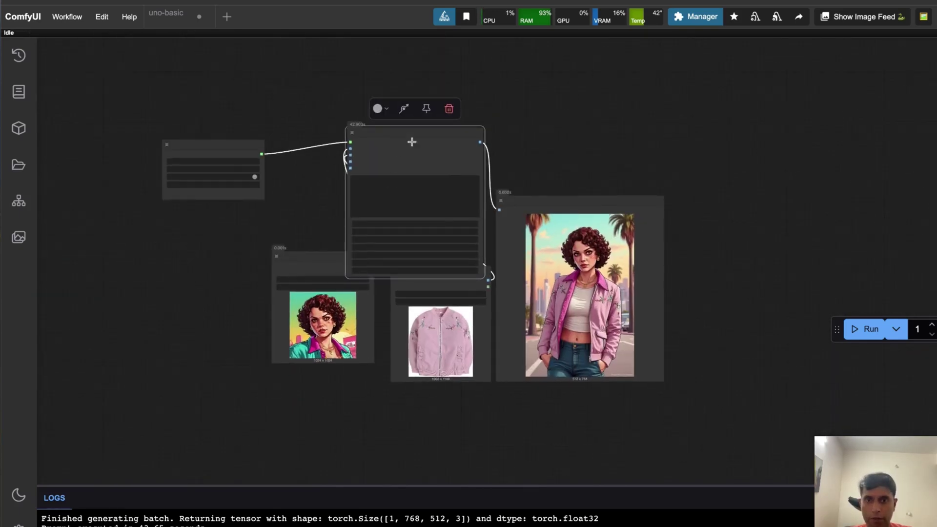
drag(412, 142, 392, 113)
Replace the reference images with the whisky bottle and podium photos
scroll(349, 333, up, 10)
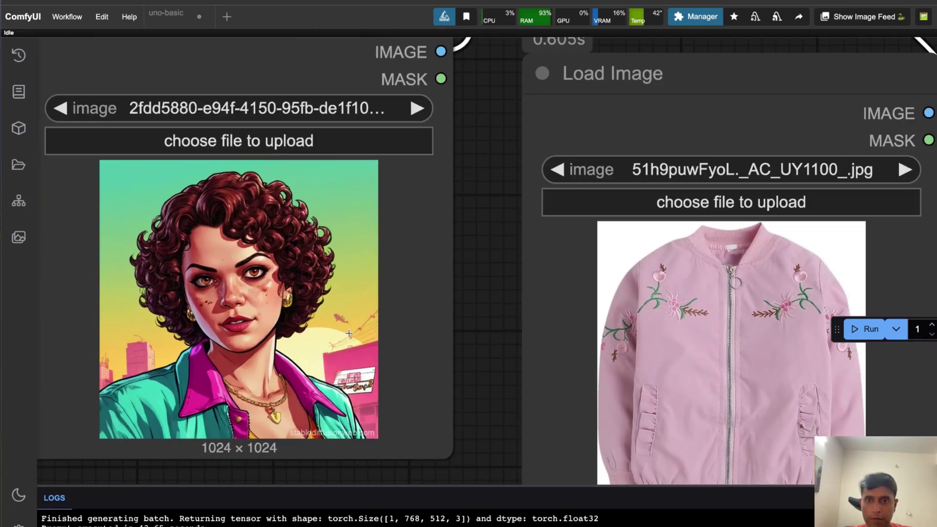
scroll(349, 333, down, 4)
click(313, 203)
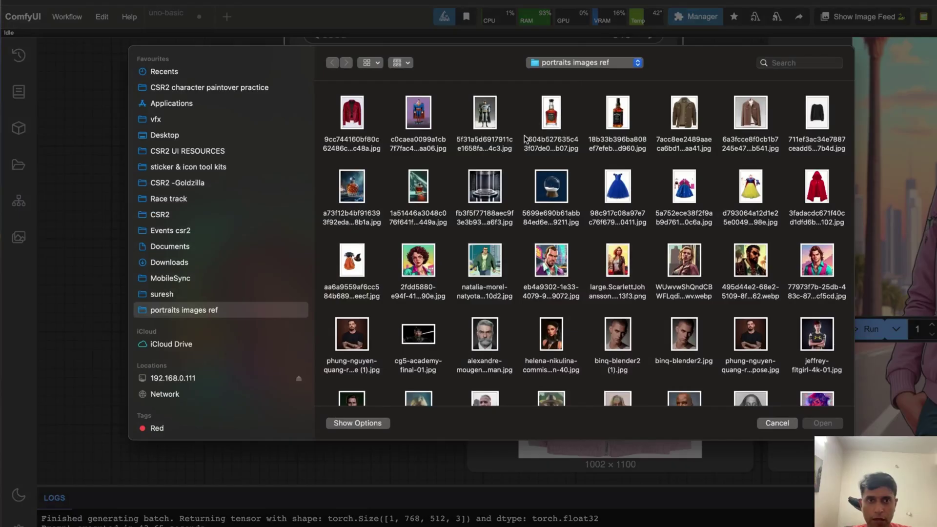
click(557, 120)
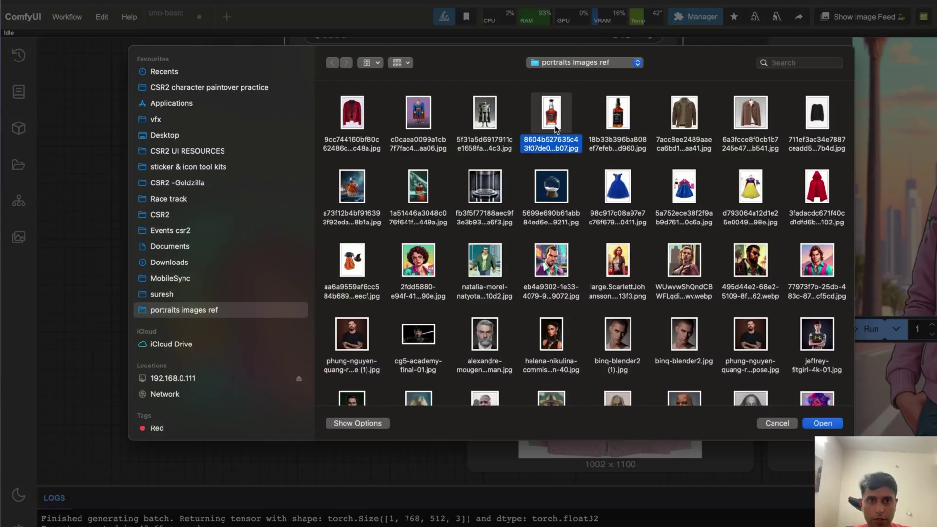
click(822, 423)
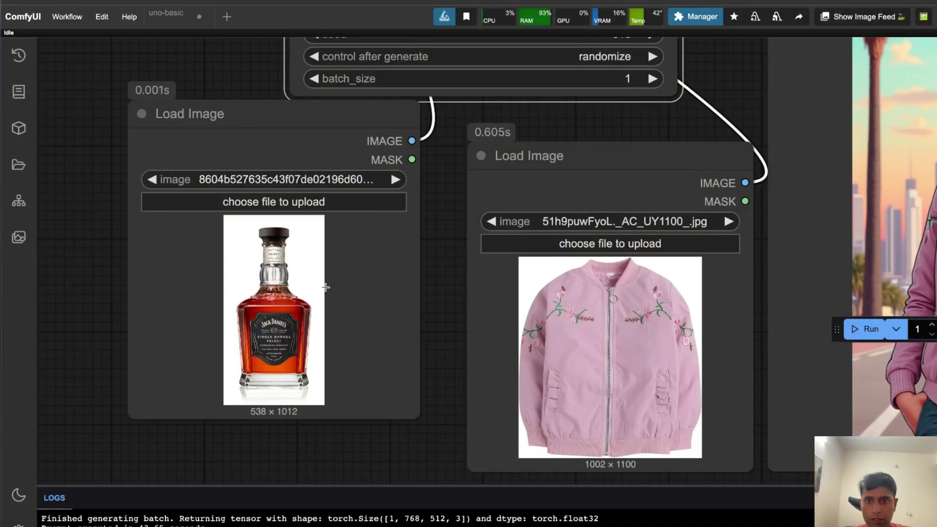
click(622, 243)
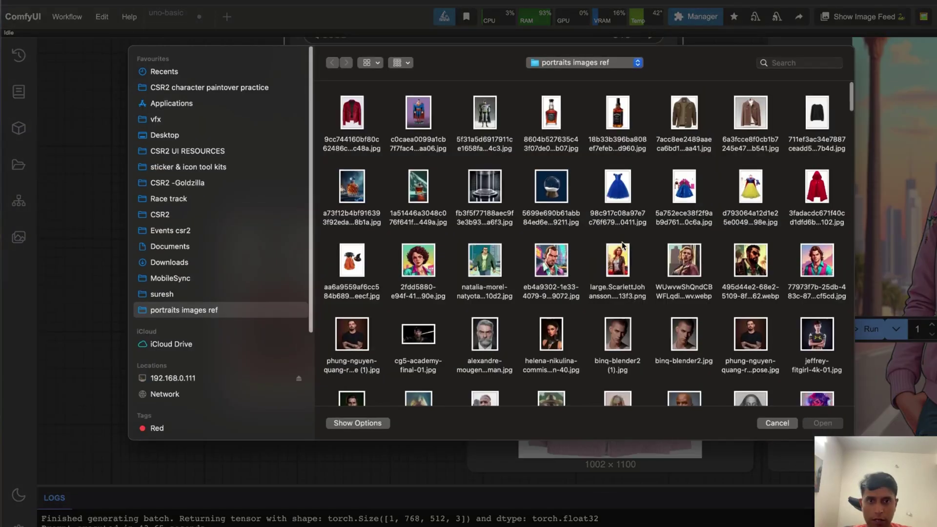
double_click(624, 246)
drag(642, 149, 590, 197)
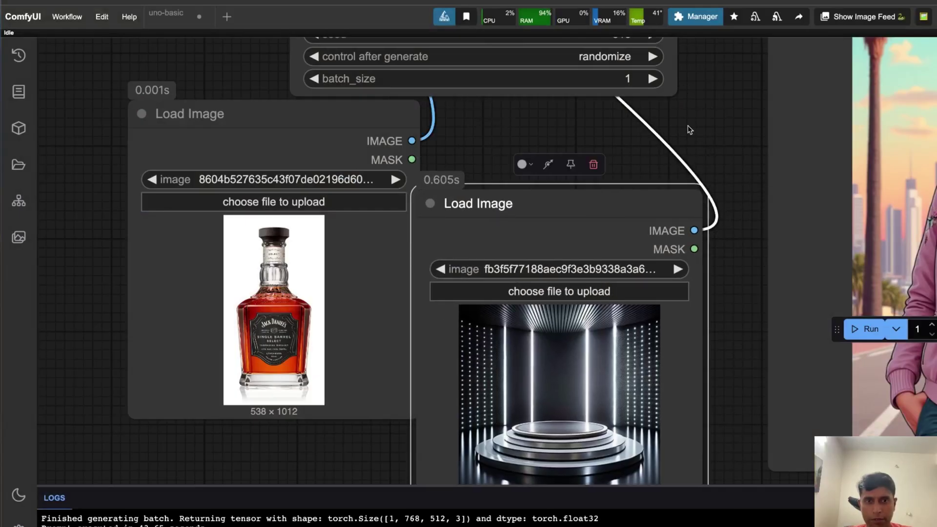
Arrange the bottle and podium loaders and bring the generator fully into view
drag(714, 134, 420, 124)
scroll(465, 211, down, 5)
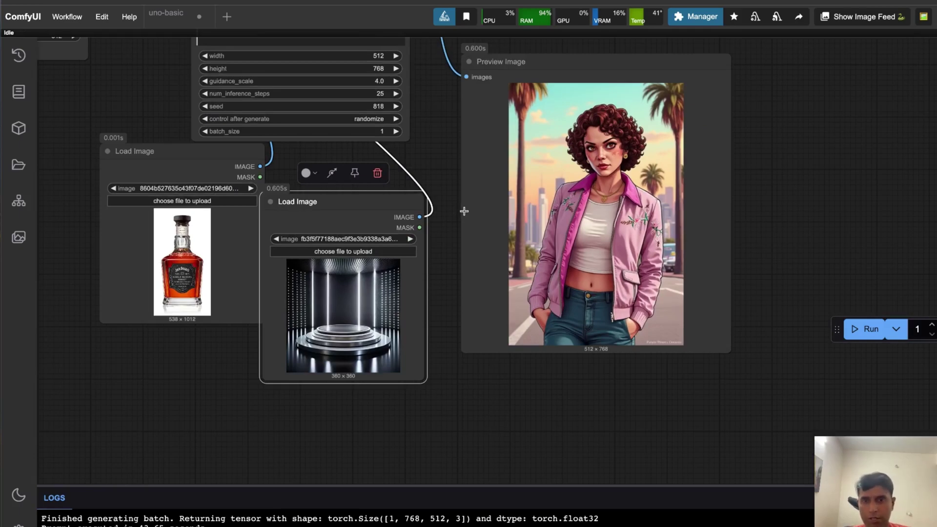
scroll(331, 194, left, 10)
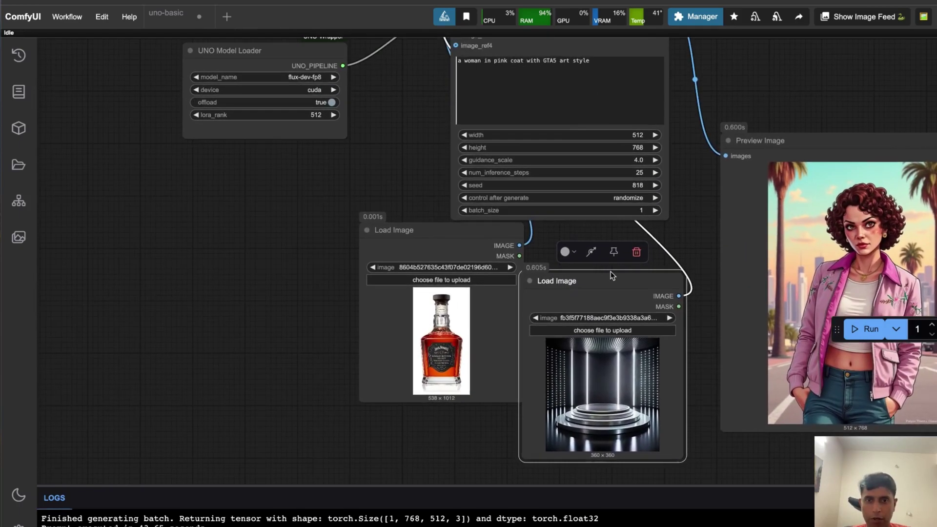
drag(481, 234, 301, 168)
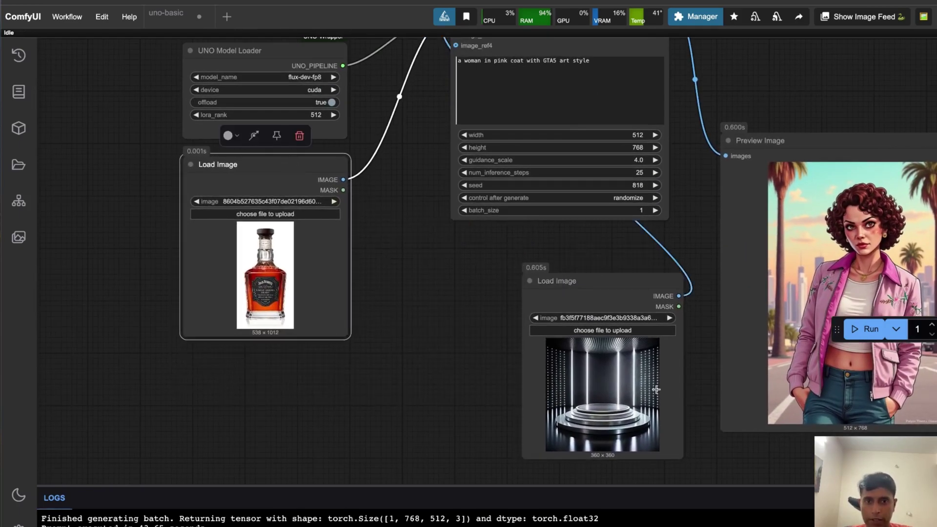
drag(631, 286, 357, 356)
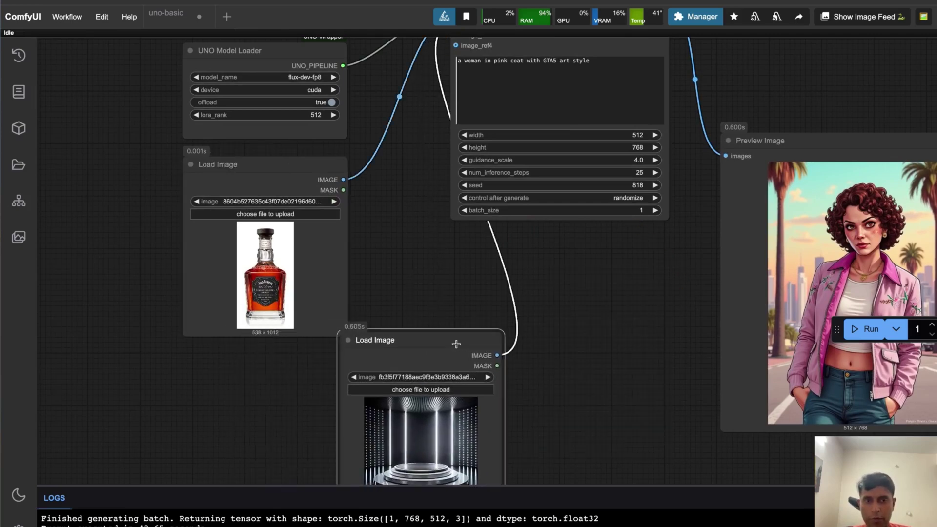
drag(456, 344, 458, 315)
drag(590, 271, 589, 370)
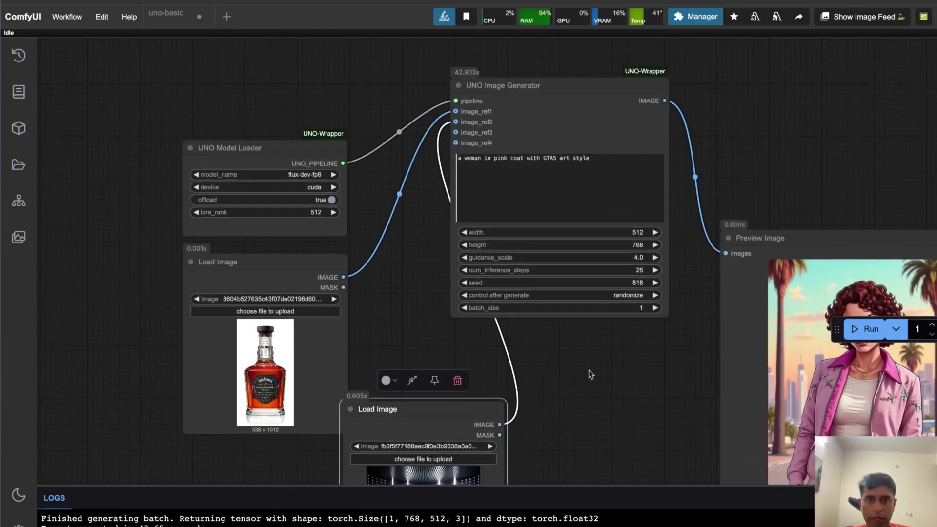
Clear the generator's prompt and start typing the whisky bottle on stage podium prompt
click(568, 164)
key(ctrl+Return)
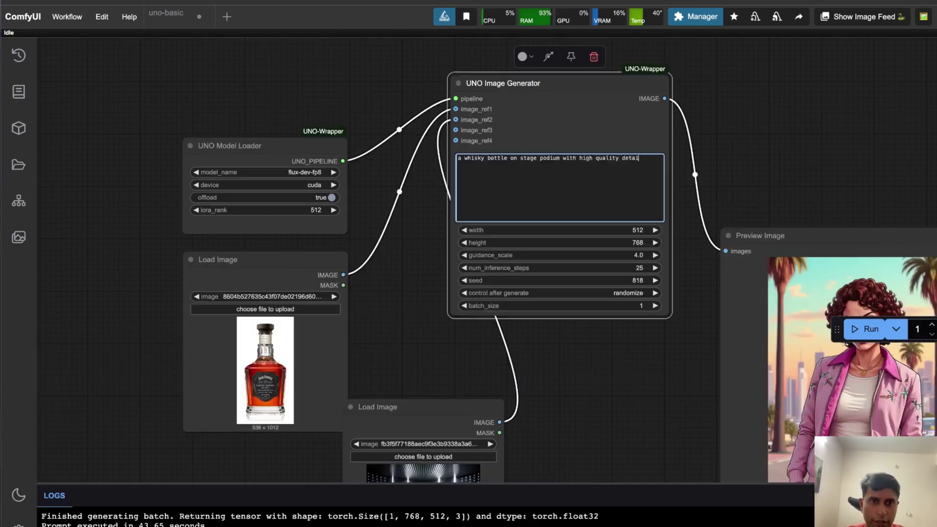
text(ls and dramatic lighting with product photoshoot style)
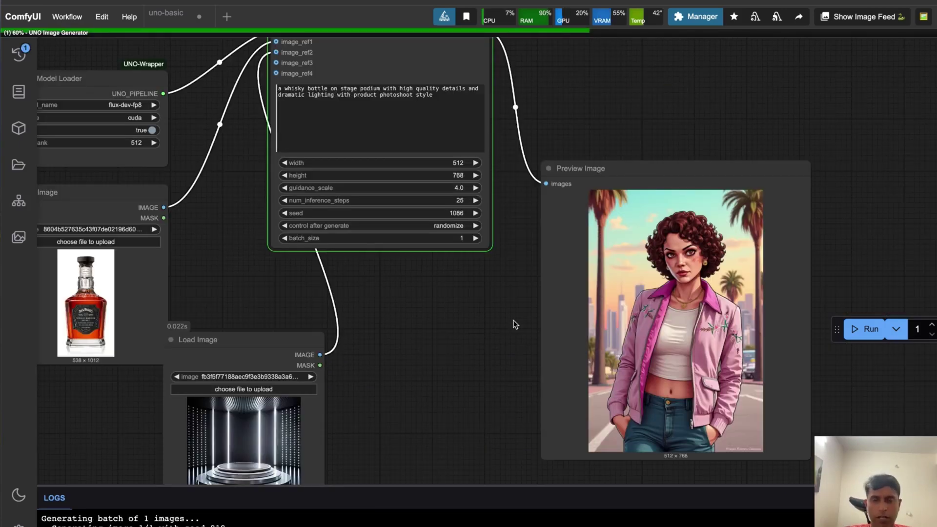
Tidy the bottle and podium Load Image nodes side by side while the image renders
scroll(515, 324, left, 3)
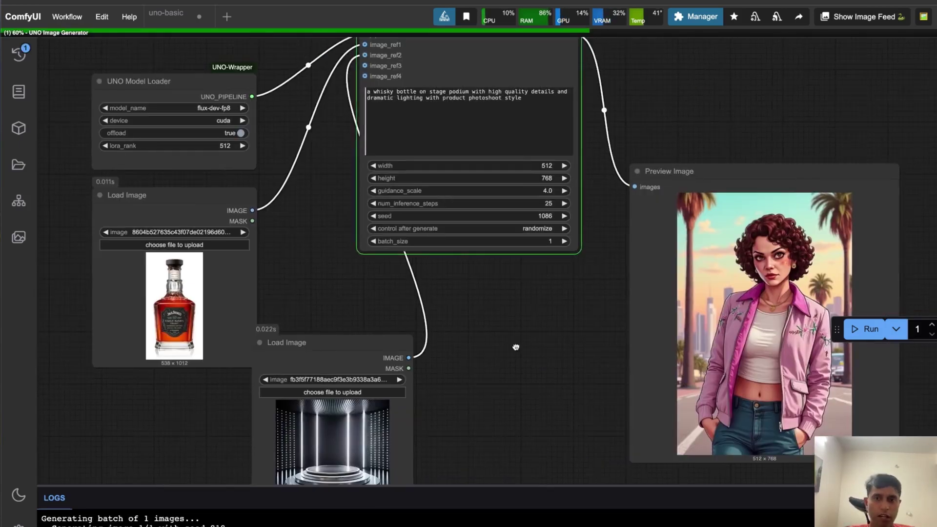
drag(321, 352, 331, 224)
drag(169, 206, 142, 227)
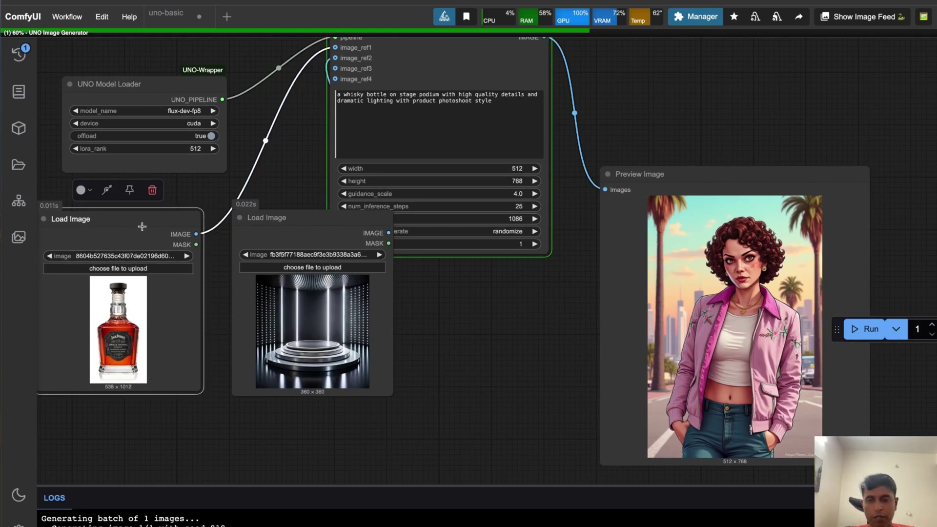
drag(296, 222, 298, 273)
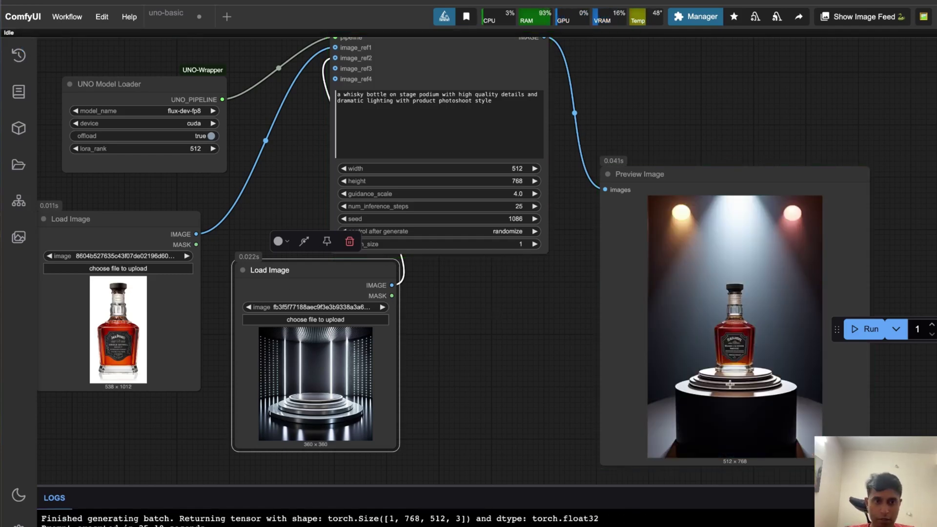
Place the bottle loader right of the podium loader and zoom in to compare with the result
drag(129, 218, 531, 229)
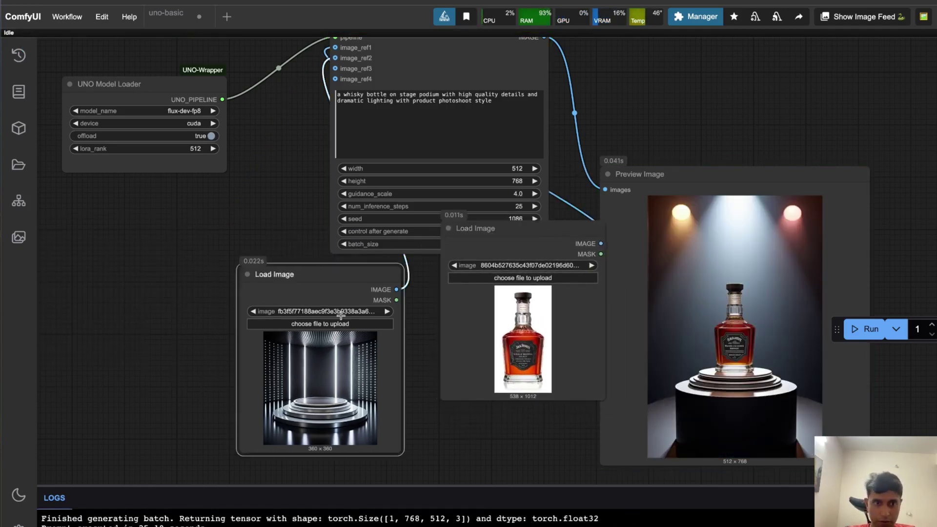
mouse_move(282, 277)
mouse_down()
mouse_move(778, 275)
mouse_move(289, 260)
mouse_up()
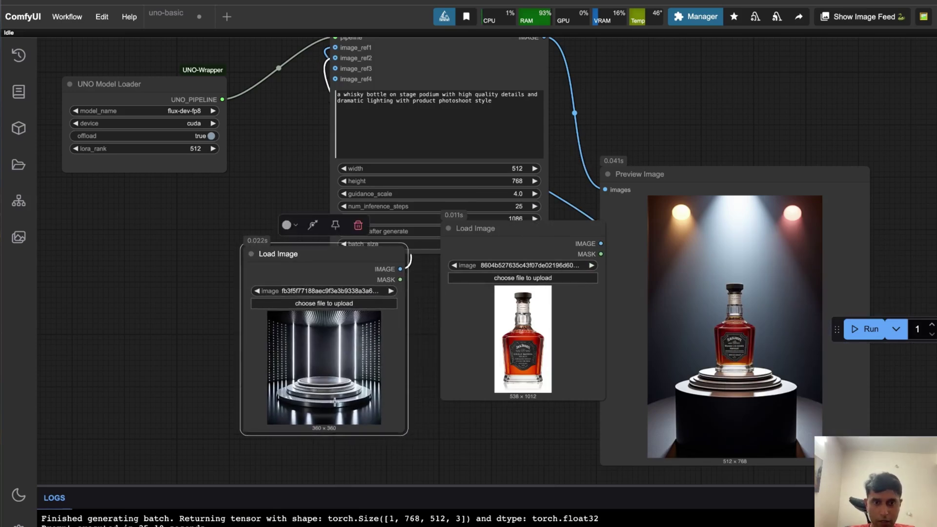
scroll(334, 402, up, 5)
scroll(327, 385, down, 2)
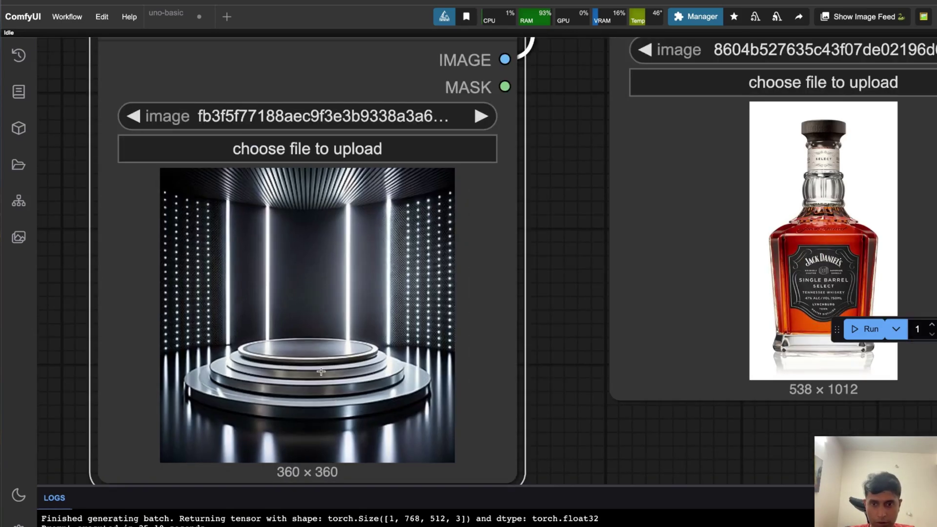
scroll(587, 418, right, 10)
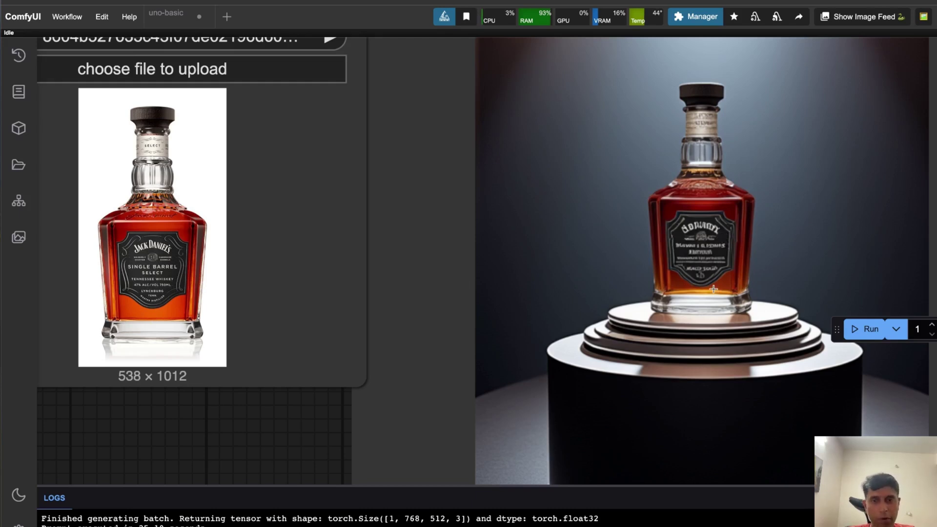
scroll(713, 289, down, 8)
scroll(714, 289, up, 6)
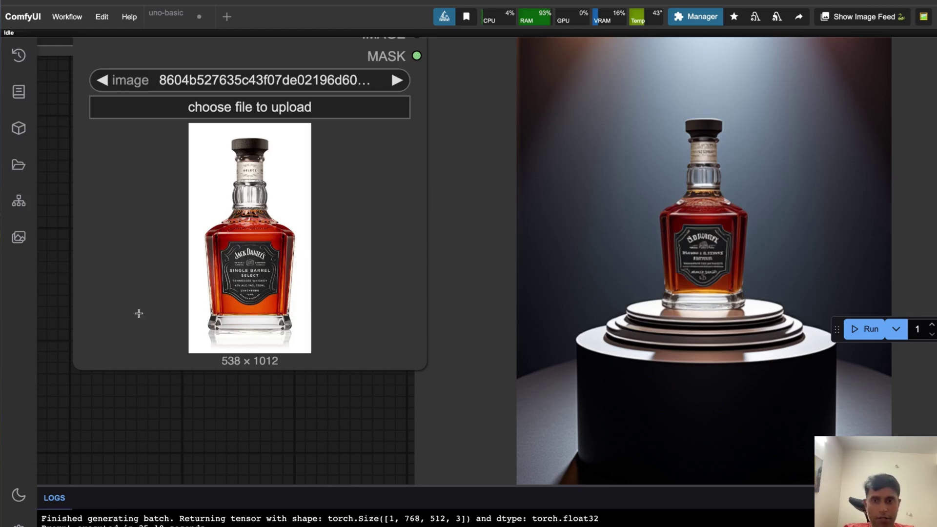
scroll(139, 314, down, 1)
scroll(129, 317, down, 10)
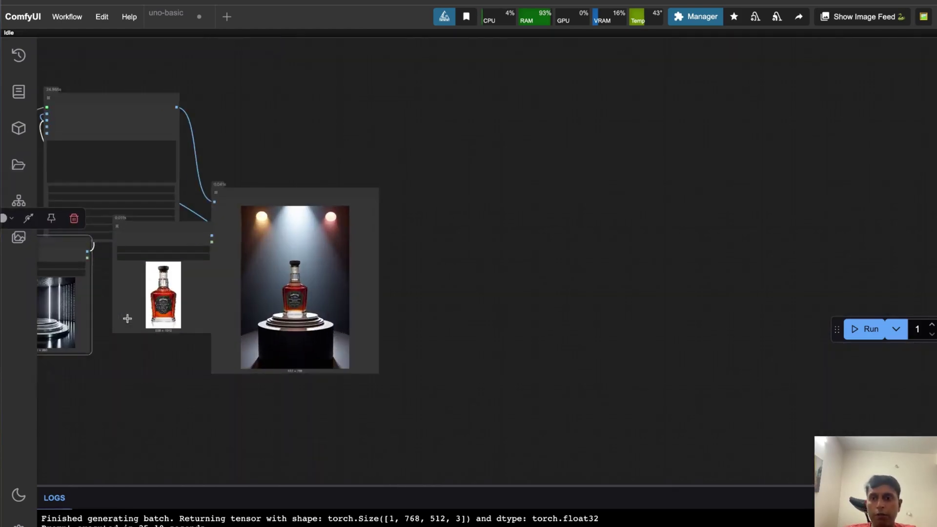
scroll(127, 318, up, 8)
Reposition the podium and bottle image loaders and open the bottle loader's file picker
drag(127, 391, 377, 366)
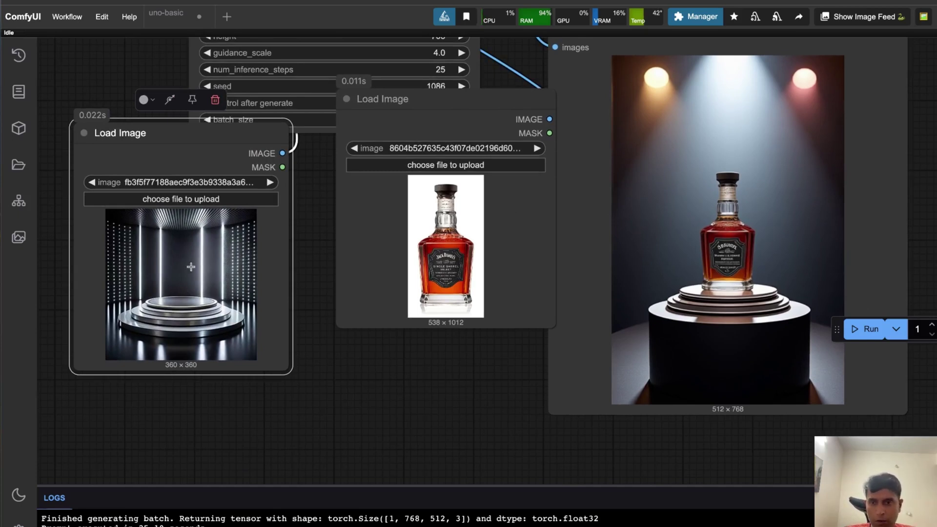
drag(232, 138, 249, 147)
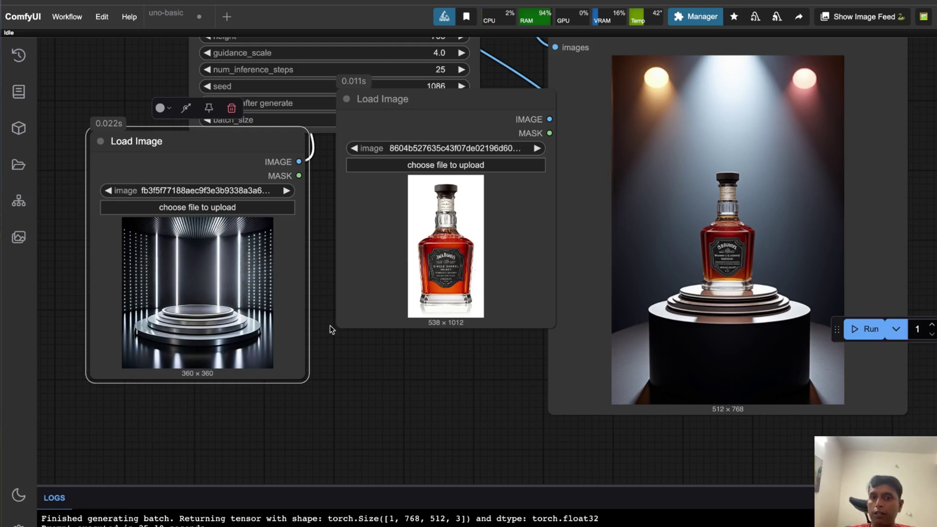
drag(223, 130, 132, 185)
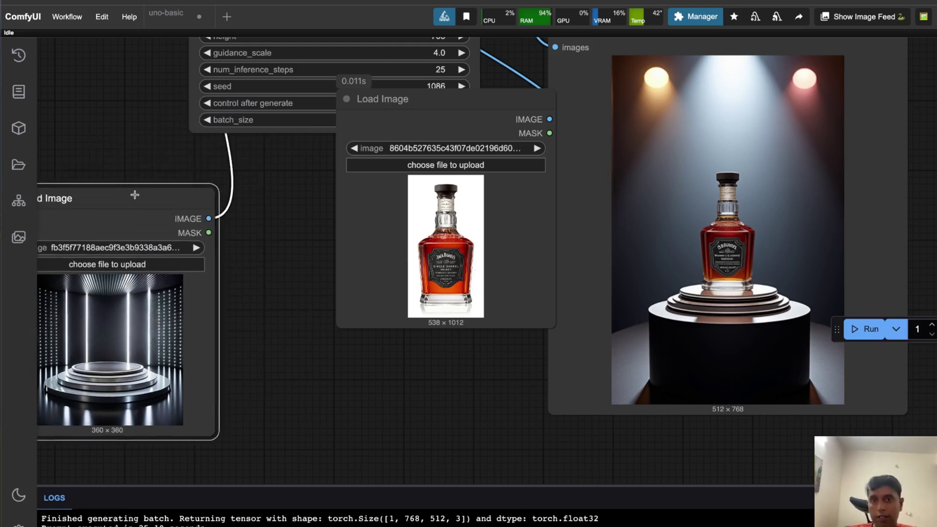
click(408, 302)
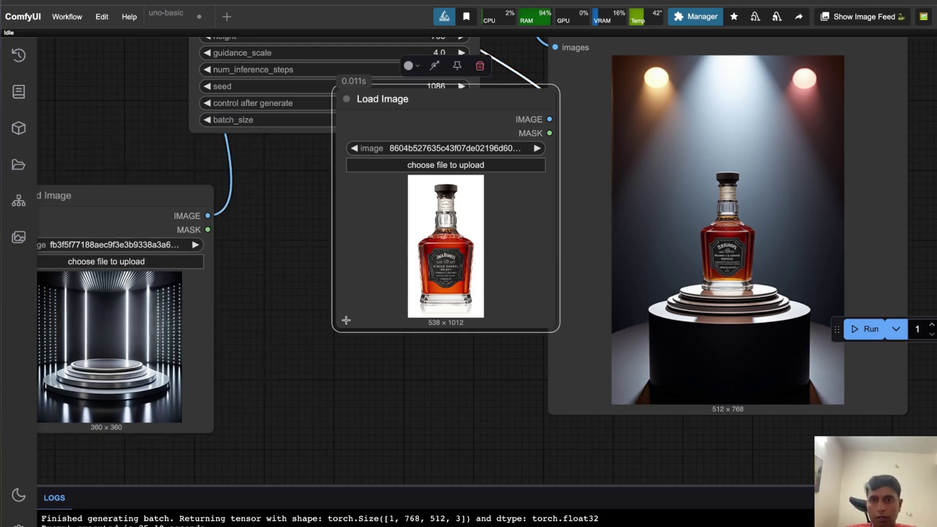
drag(322, 300, 450, 313)
drag(267, 233, 228, 191)
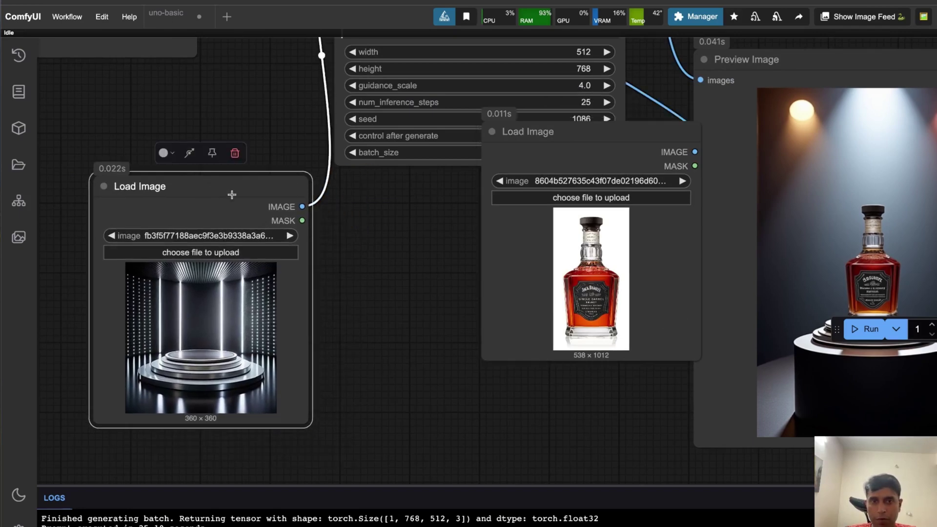
drag(596, 202, 451, 275)
click(453, 276)
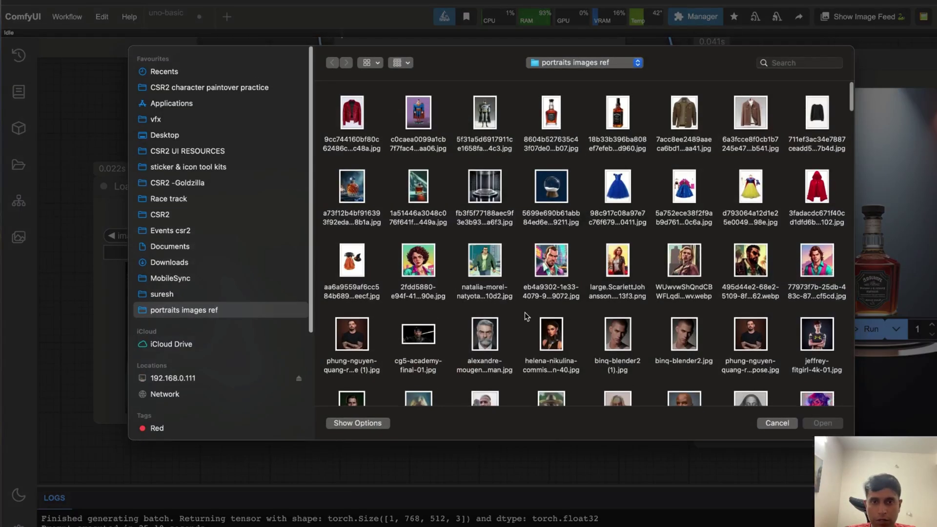
Replace the bottle reference with the Superman figure and the podium reference with the crystal ball image
scroll(469, 312, down, 2)
scroll(526, 316, down, 2)
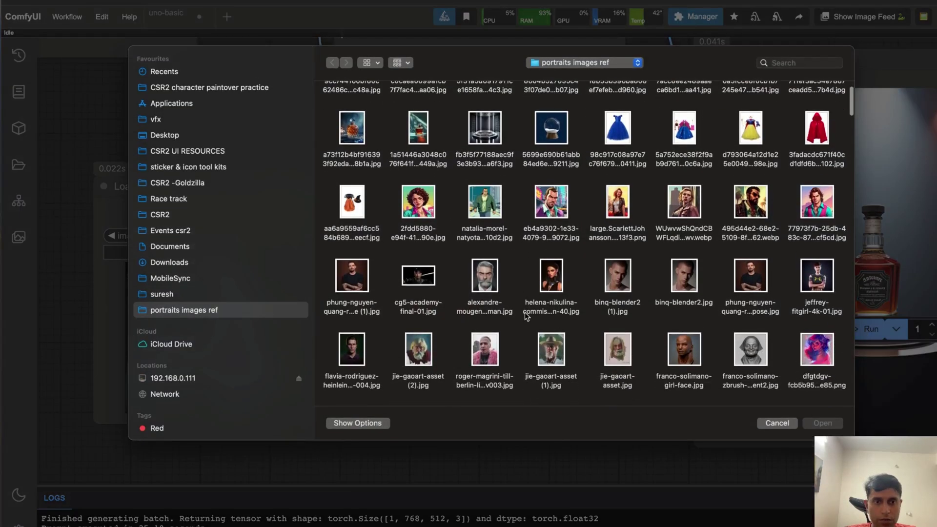
scroll(527, 316, down, 10)
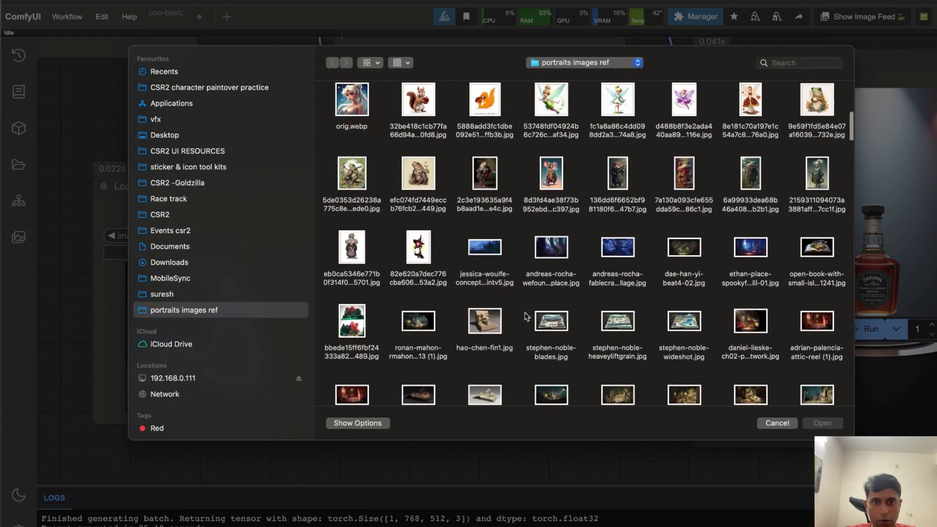
scroll(554, 205, up, 15)
click(554, 192)
click(776, 423)
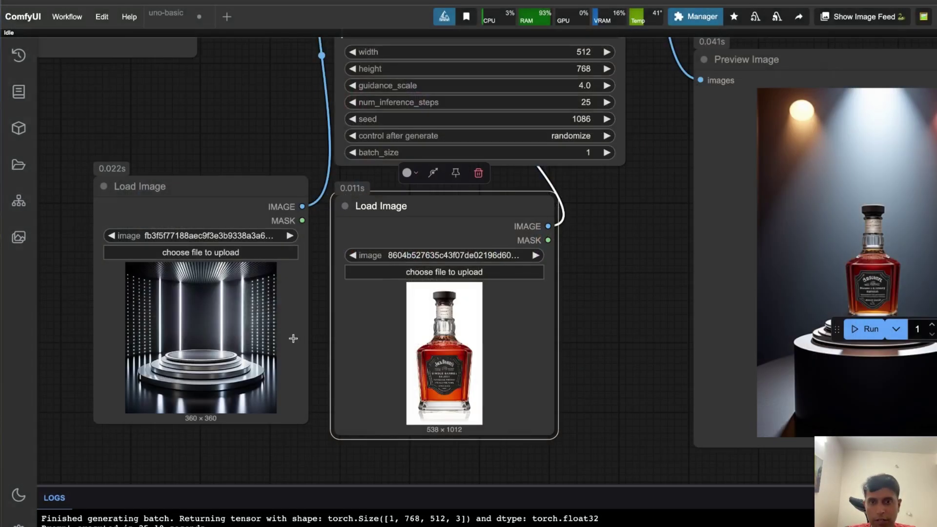
click(203, 252)
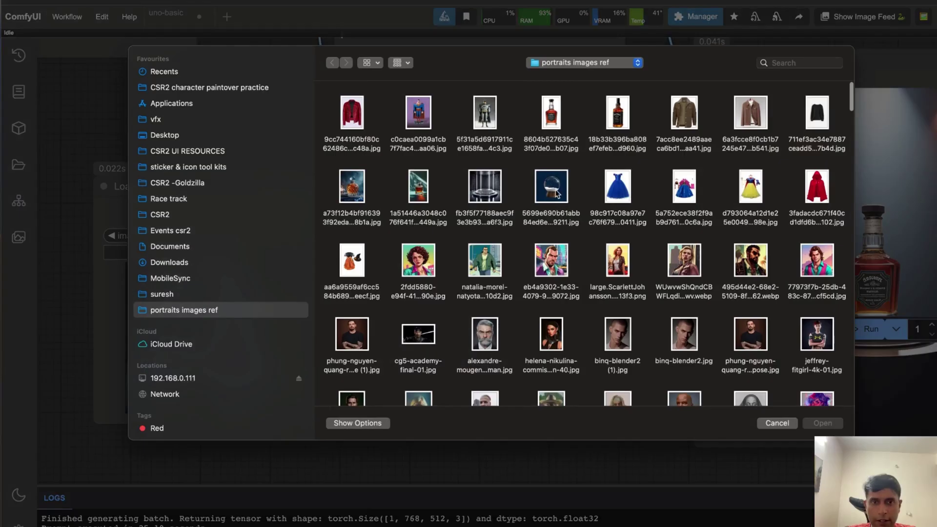
click(552, 195)
key(Return)
Create a new Load Image node on image_ref3 holding the tropical beach illustration
drag(591, 328, 698, 388)
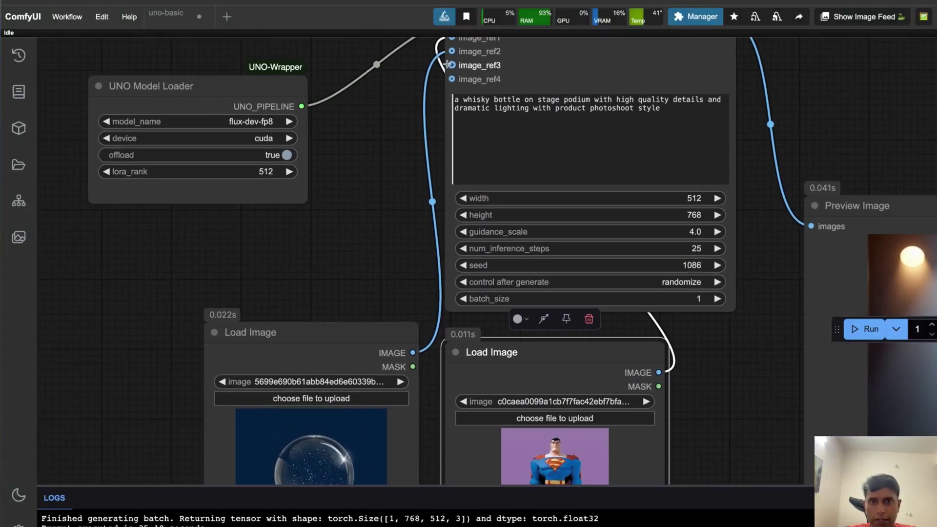
drag(452, 65, 161, 252)
click(174, 336)
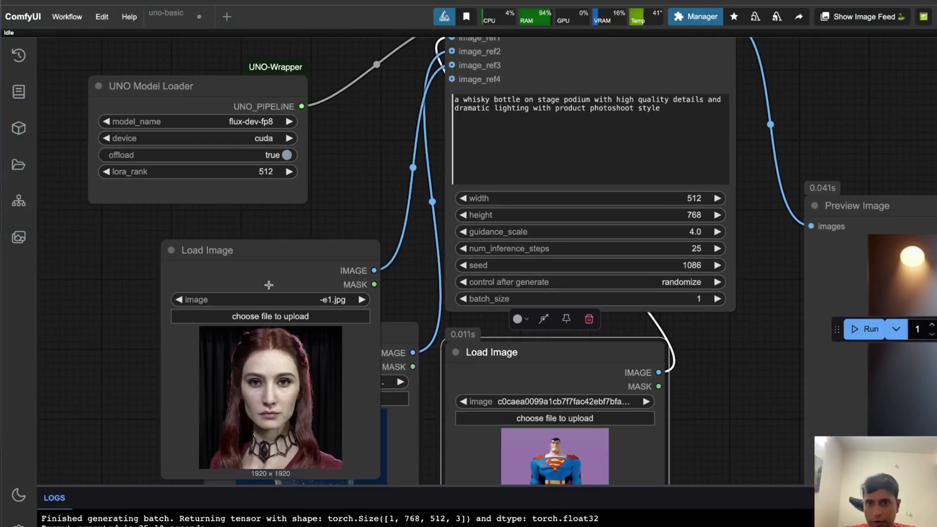
click(272, 314)
scroll(496, 329, down, 5)
click(353, 303)
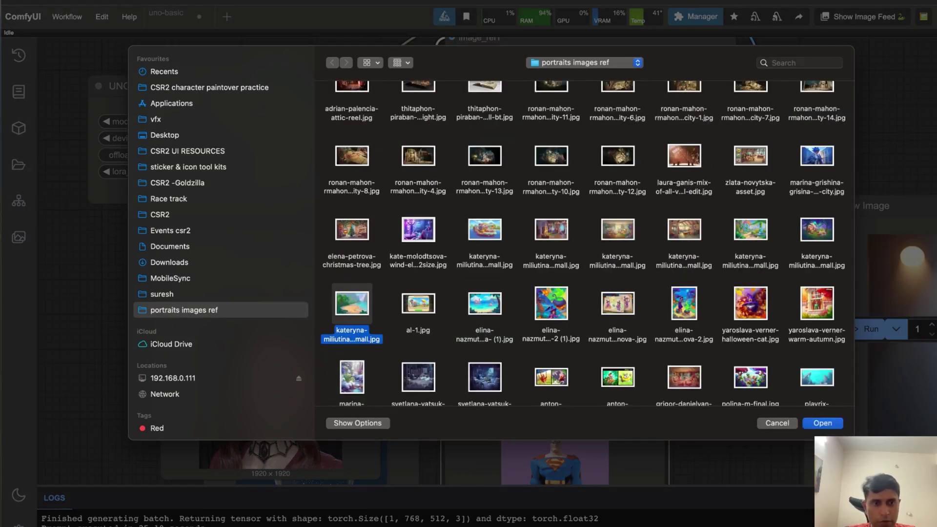
click(825, 423)
scroll(458, 244, up, 2)
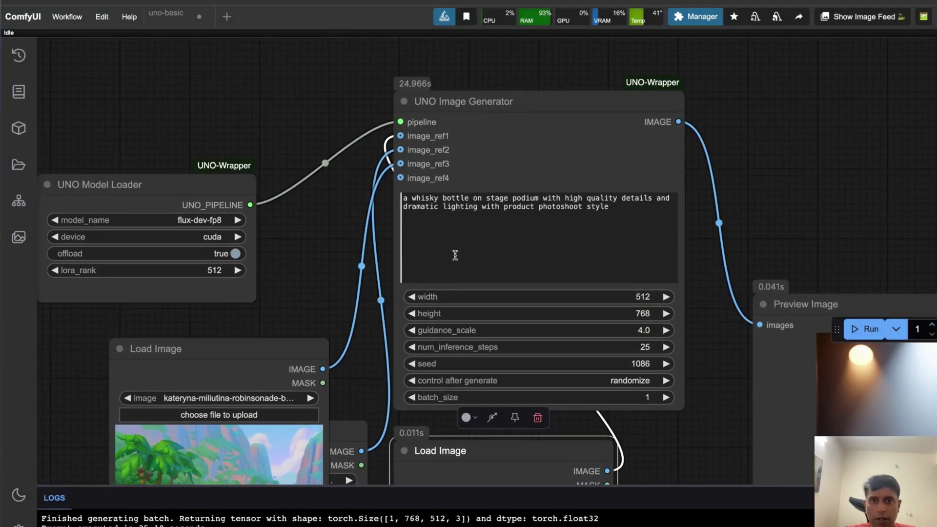
Move the beach node left and down and lift the snow globe node so they don't overlap
click(460, 222)
scroll(377, 257, down, 3)
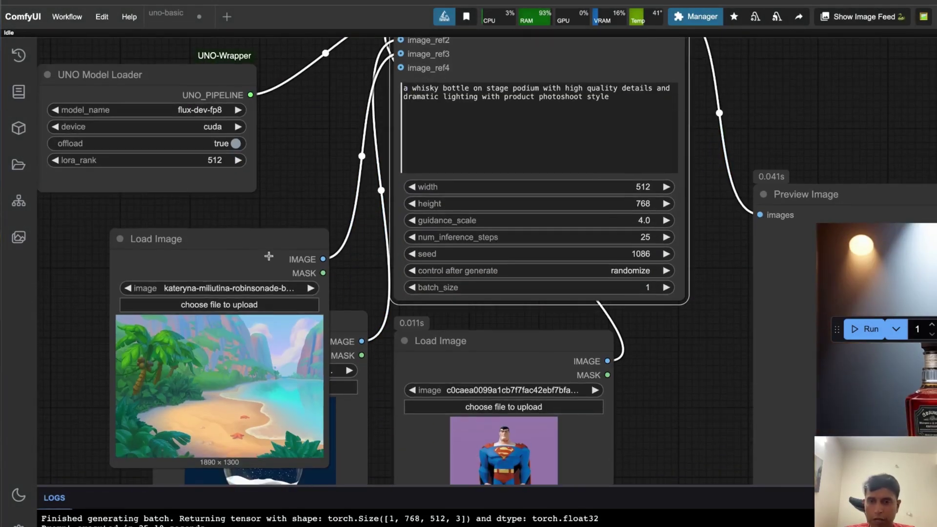
drag(266, 241, 123, 245)
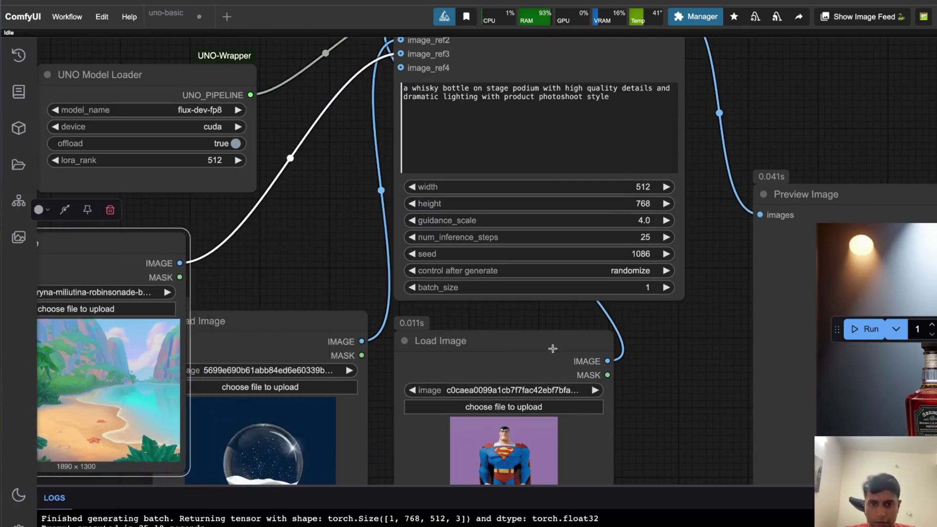
drag(553, 349, 552, 327)
scroll(552, 326, down, 2)
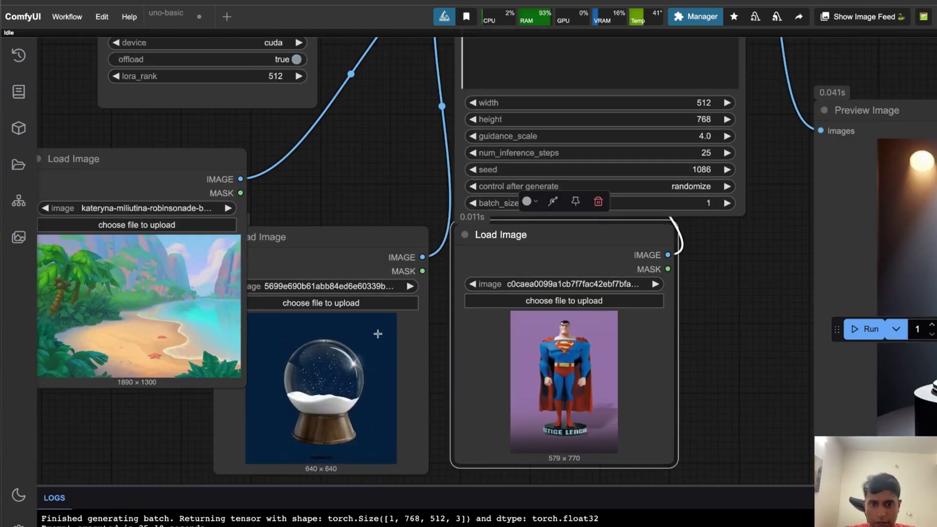
drag(146, 159, 103, 222)
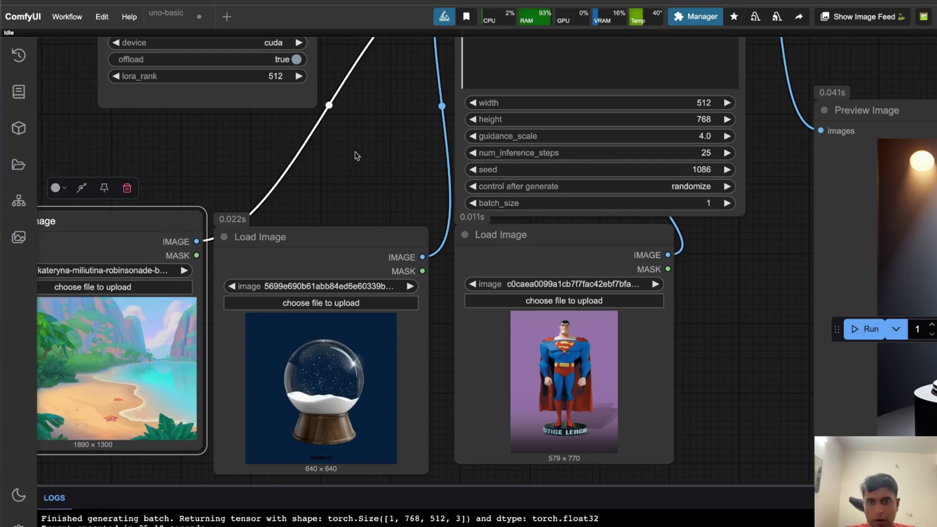
Replace the prompt with 'superman figurine inside the crystal ball with beach background with mobile game art style'
drag(355, 155, 299, 338)
click(562, 210)
key(ctrl+a)
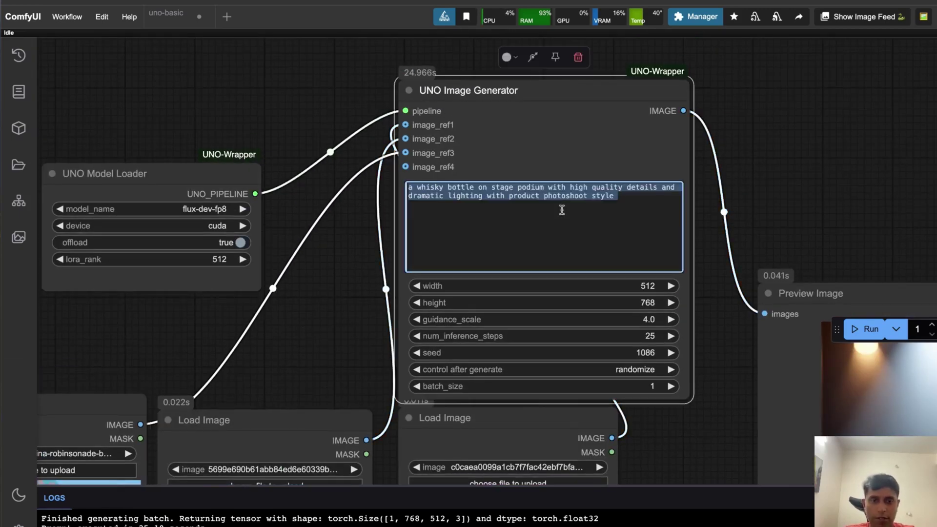
key(BackSpace)
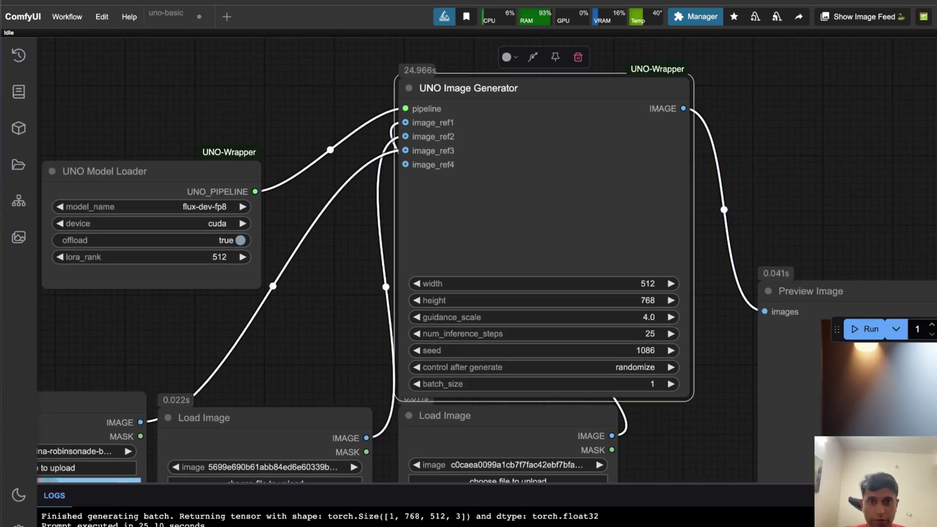
text(superman figurine inside the crystal ball with background of)
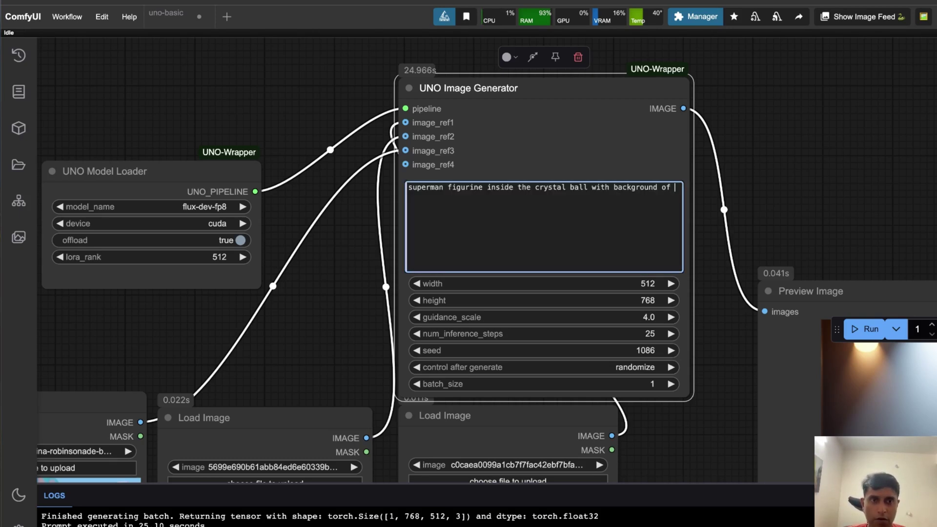
key(BackSpace)
key(BackSpace)
key(BackSpace)
key(BackSpace)
key(BackSpace)
key(BackSpace)
key(BackSpace)
key(BackSpace)
key(BackSpace)
key(BackSpace)
key(BackSpace)
key(BackSpace)
key(BackSpace)
key(BackSpace)
text(beach background with mobile game art style)
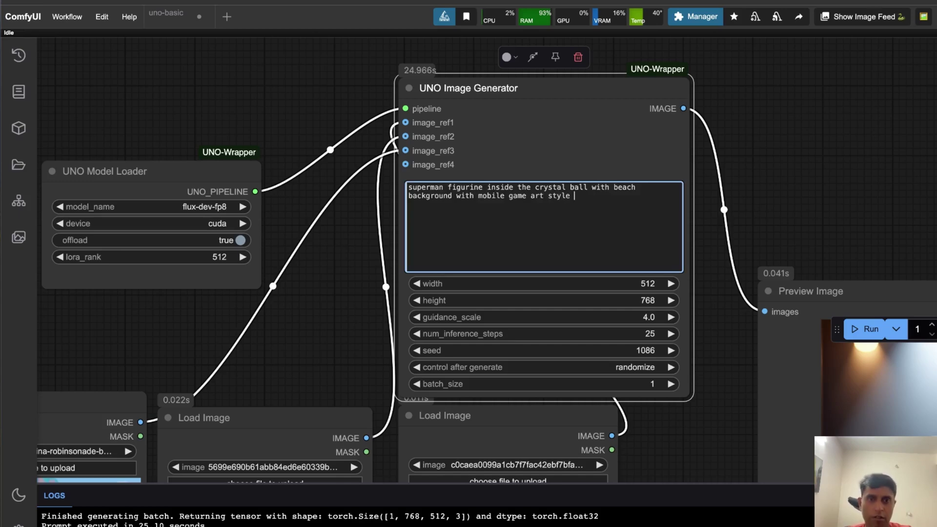
Pan and zoom the canvas to bring the reference images and result into view
scroll(462, 282, down, 8)
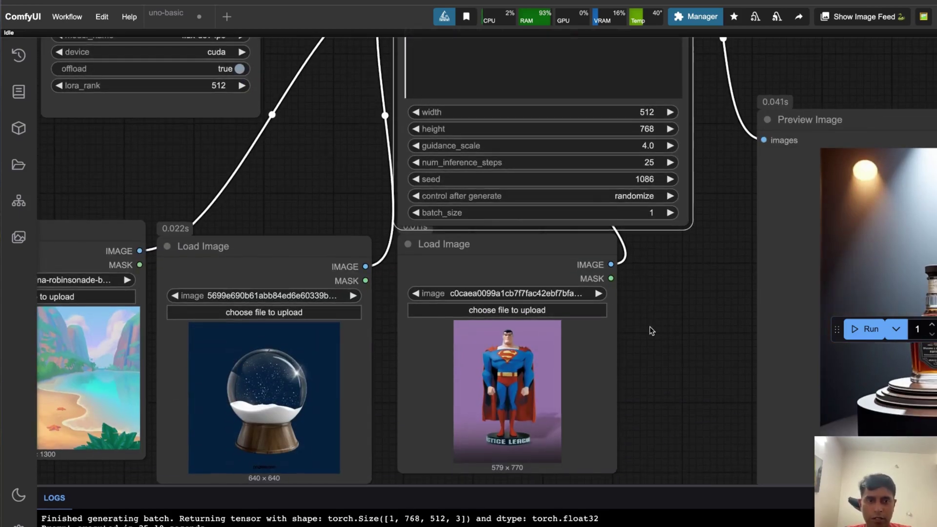
drag(650, 327, 645, 249)
scroll(548, 417, down, 1)
scroll(465, 402, up, 1)
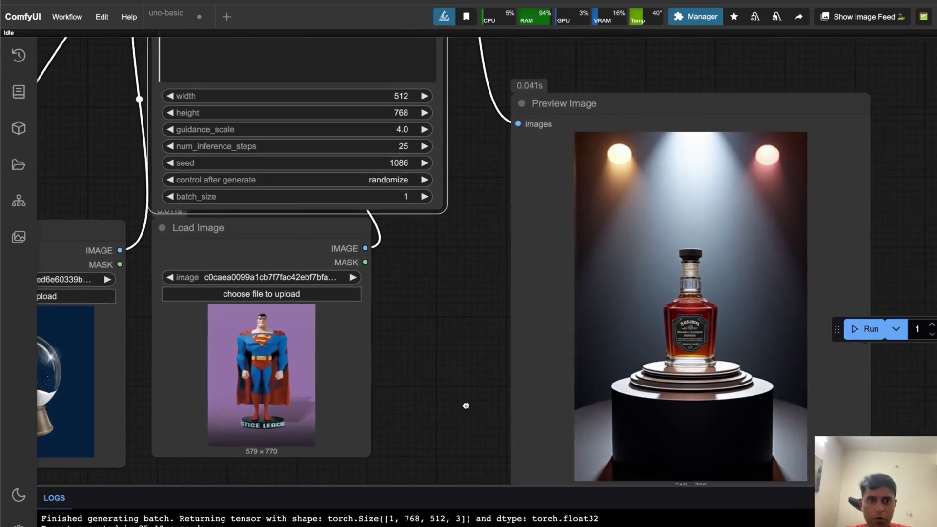
drag(464, 401, 640, 335)
scroll(649, 293, up, 1)
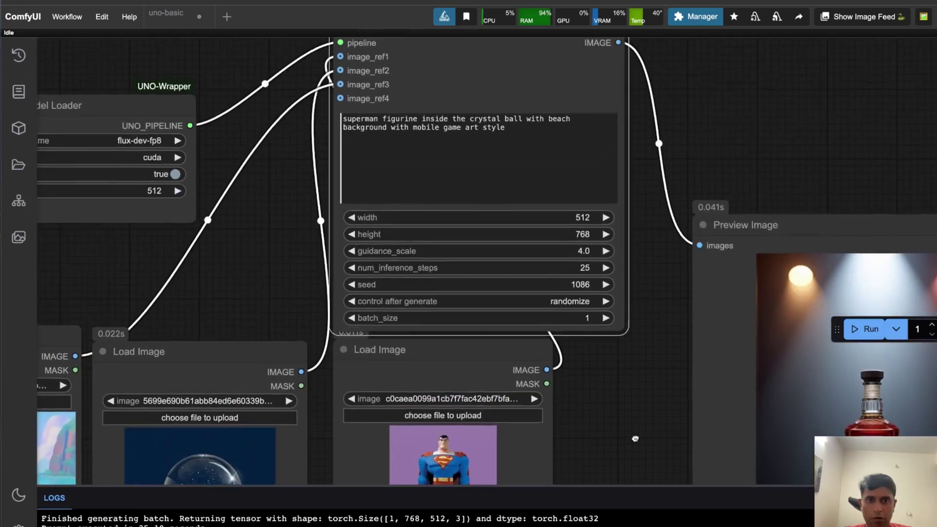
scroll(593, 234, up, 5)
Set the output to 768 wide by 512 high and keep guidance_scale at 4.0
click(585, 217)
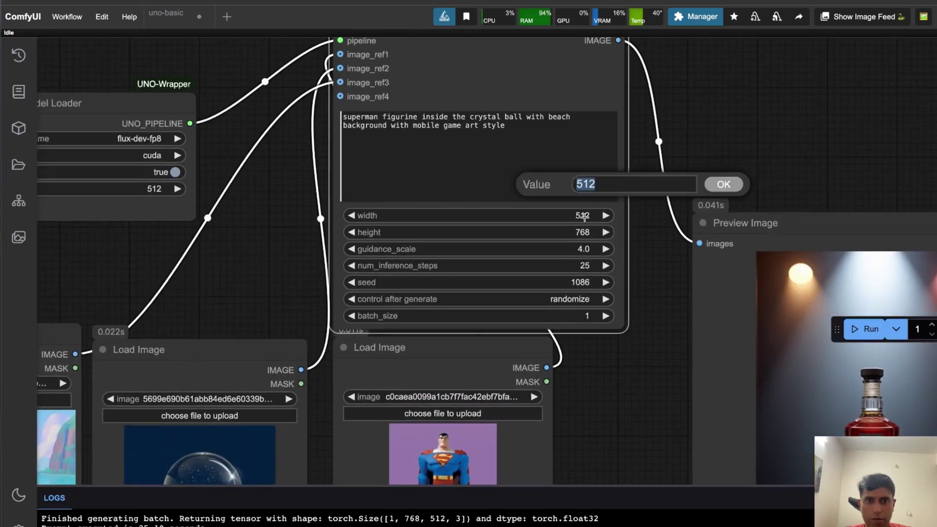
text(768)
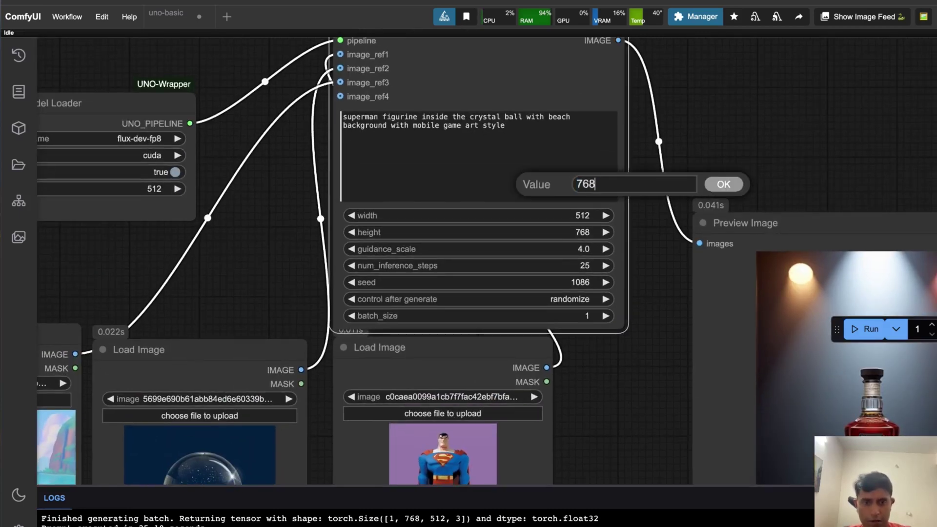
key(Return)
drag(583, 232, 576, 232)
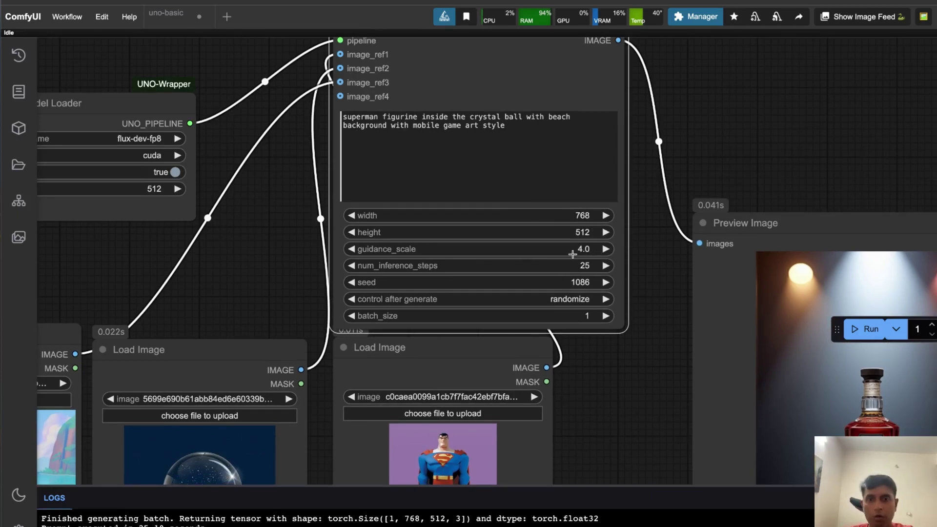
drag(530, 254, 726, 267)
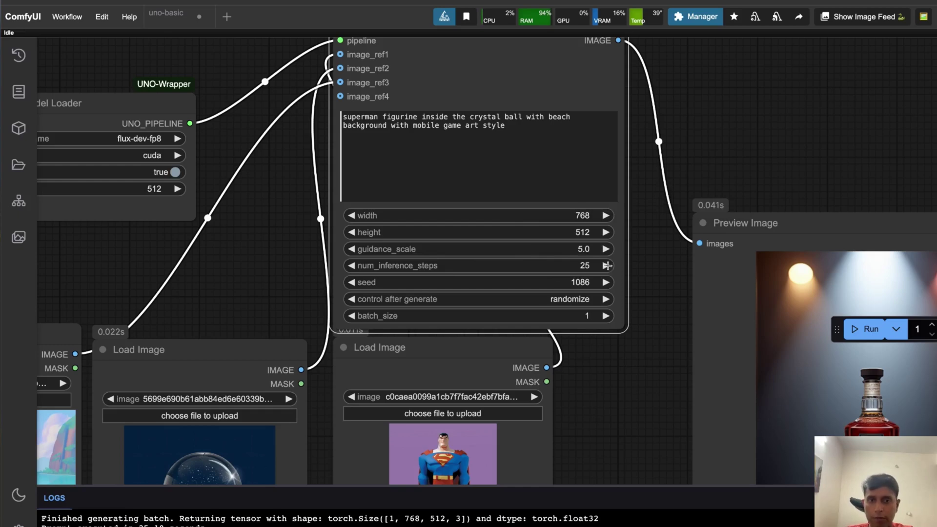
click(591, 251)
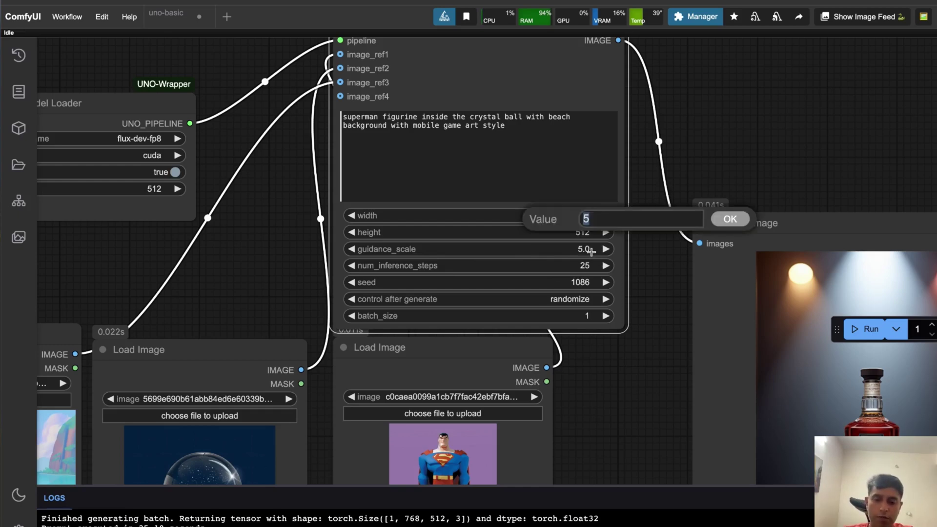
text(4)
key(Return)
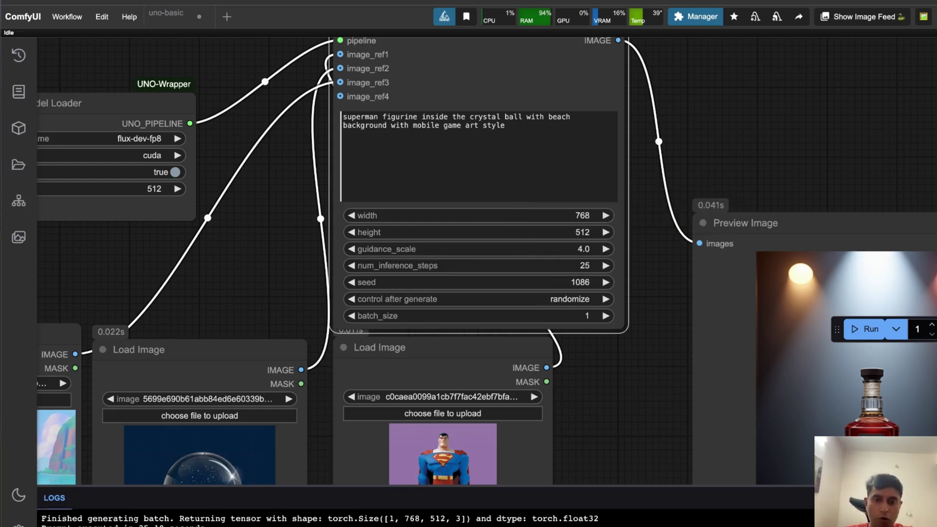
Set the UNO generator's seed to 2048
click(580, 283)
text(ewrer)
key(BackSpace)
key(BackSpace)
key(BackSpace)
key(BackSpace)
key(BackSpace)
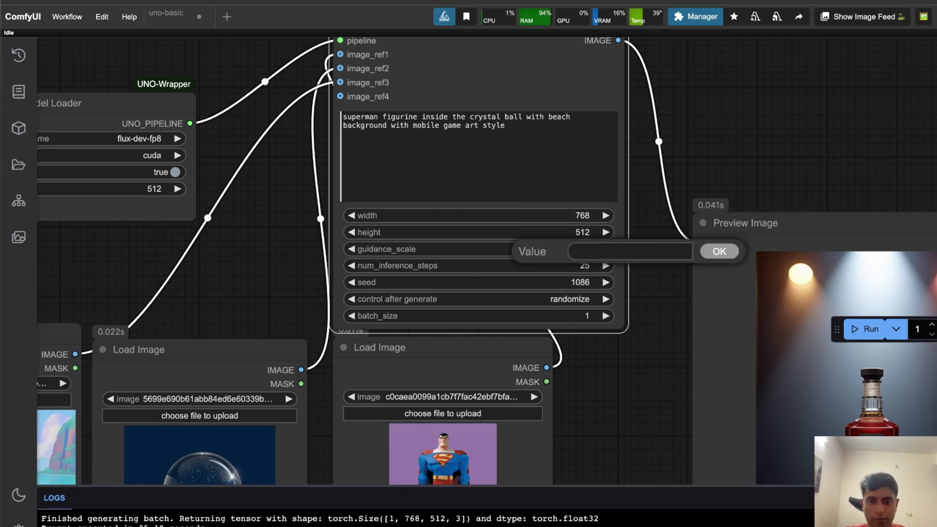
text(747383)
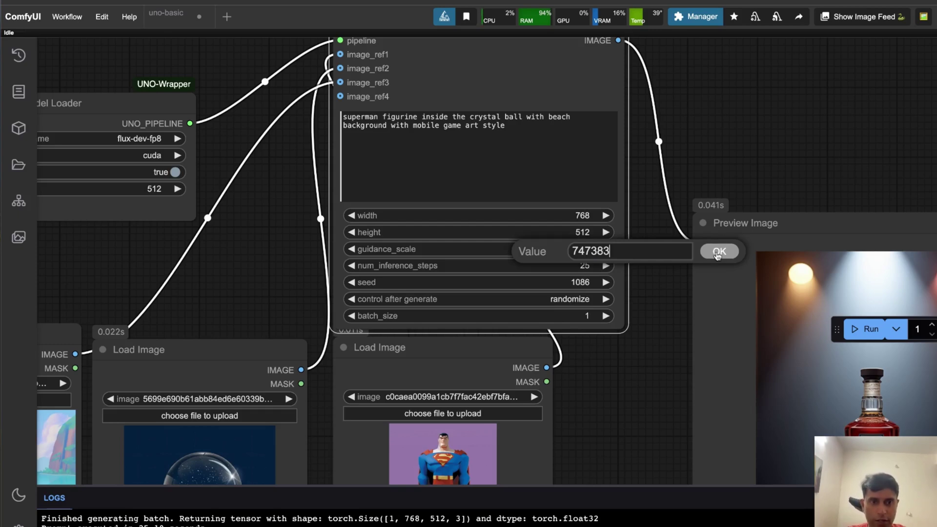
click(717, 253)
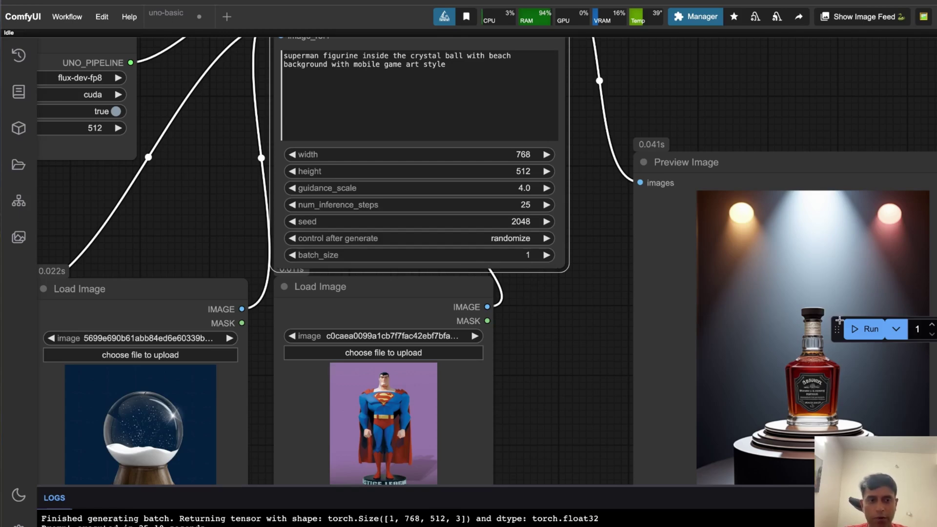
Start the render, shrink the logs panel, and move the Superman image node beside the result
click(866, 329)
drag(584, 379, 813, 210)
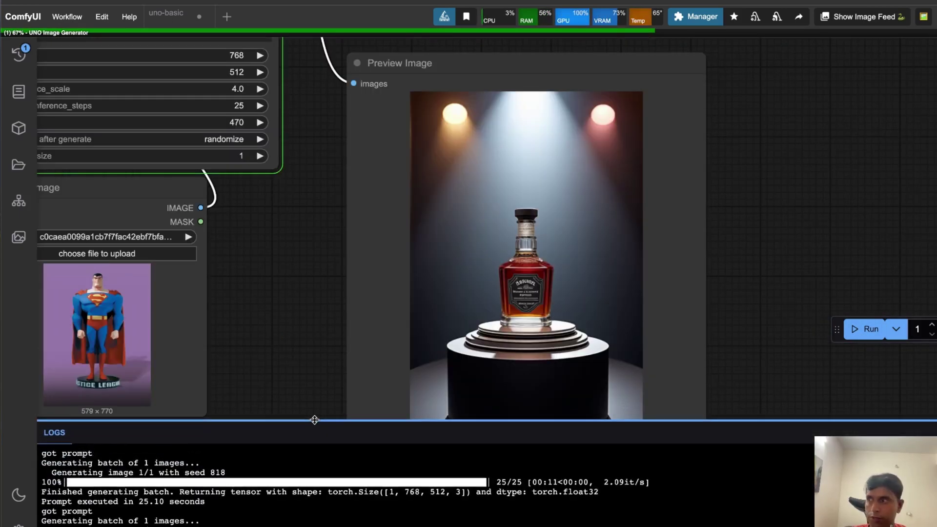
drag(315, 420, 314, 448)
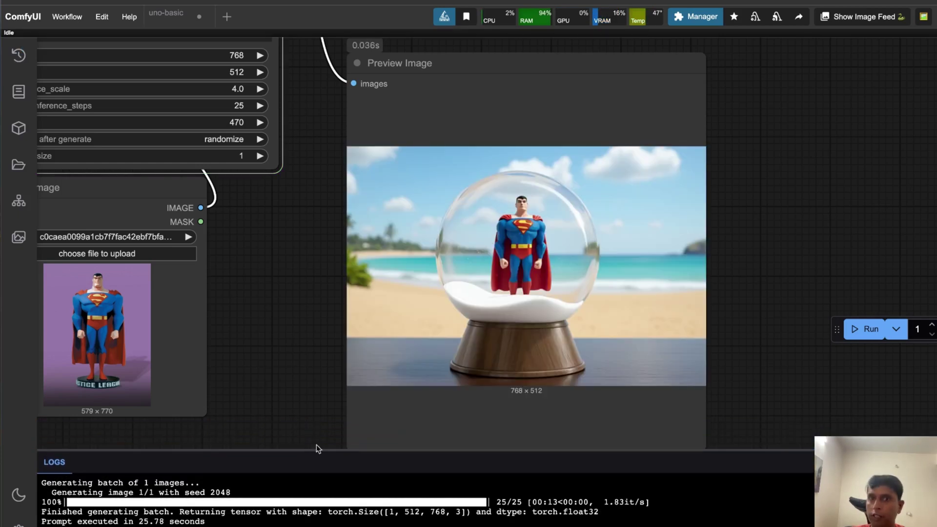
scroll(261, 323, left, 5)
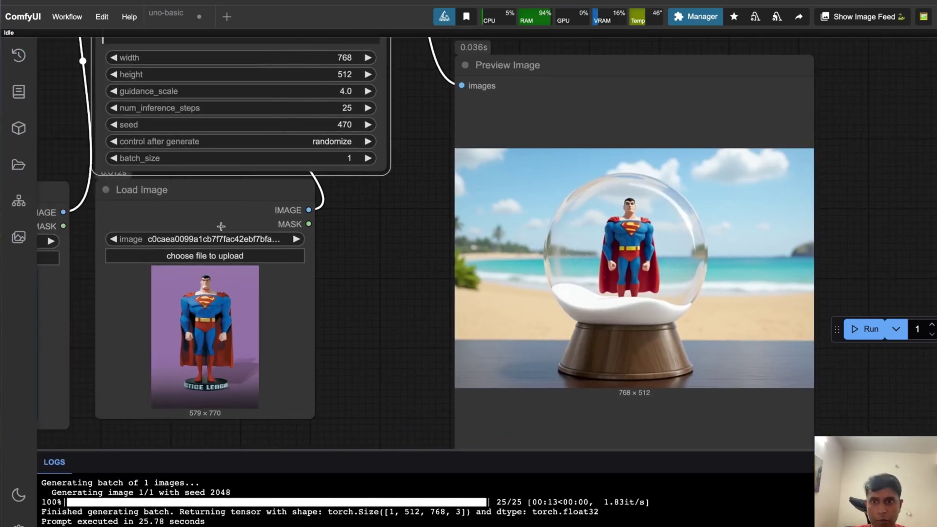
drag(224, 190, 443, 136)
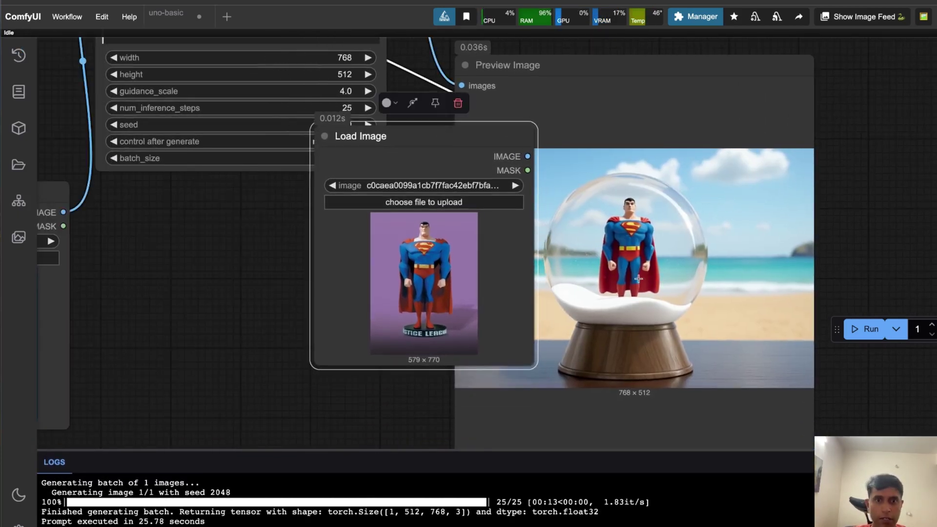
Reposition the Superman Load Image node left and down and reveal the snow-globe Load Image node
scroll(634, 278, up, 8)
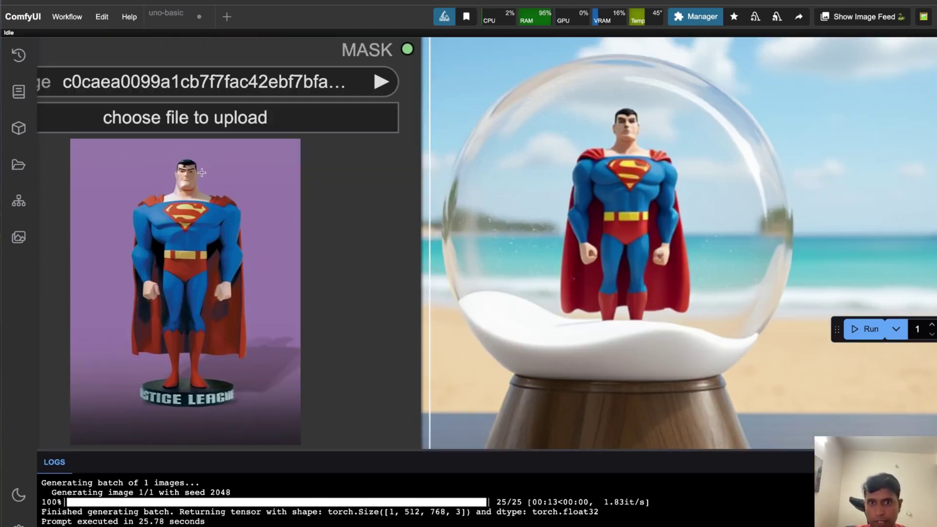
scroll(345, 223, down, 5)
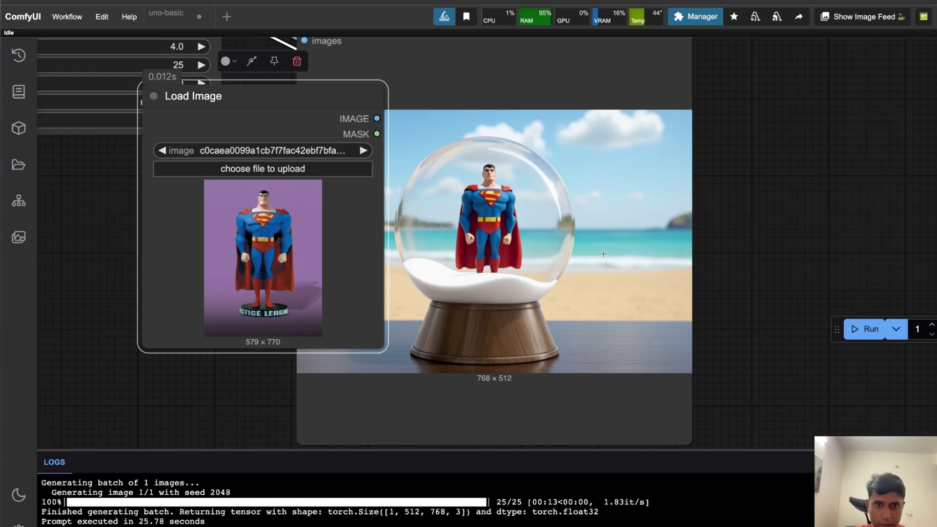
scroll(570, 241, up, 5)
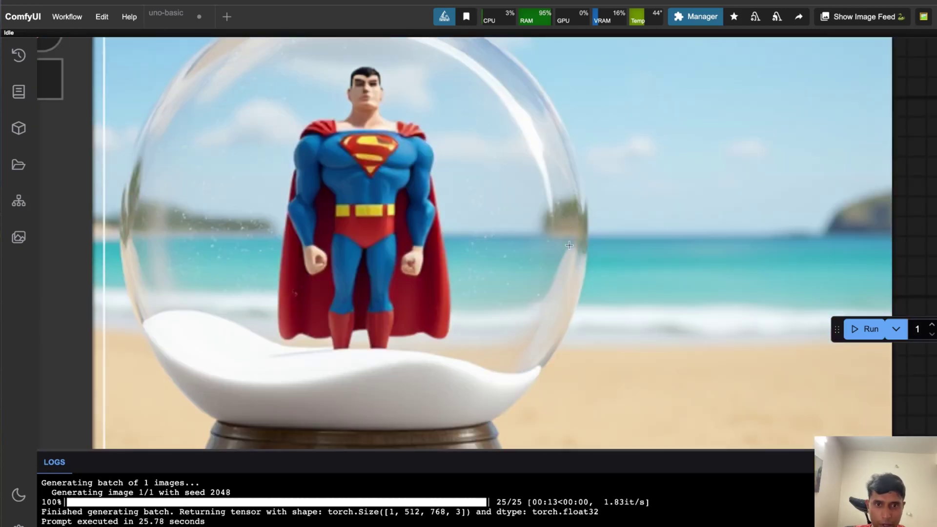
scroll(523, 312, down, 4)
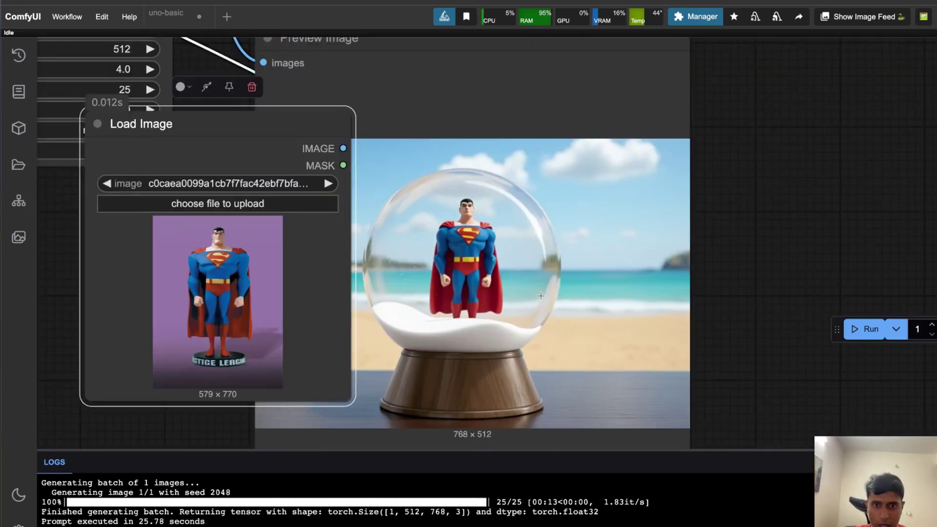
scroll(221, 196, up, 1)
drag(786, 226, 911, 216)
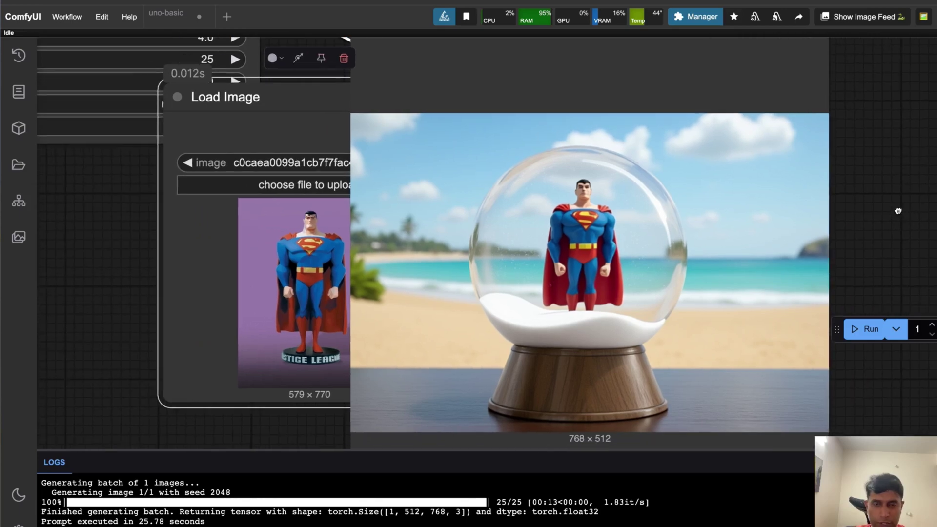
drag(304, 102, 132, 182)
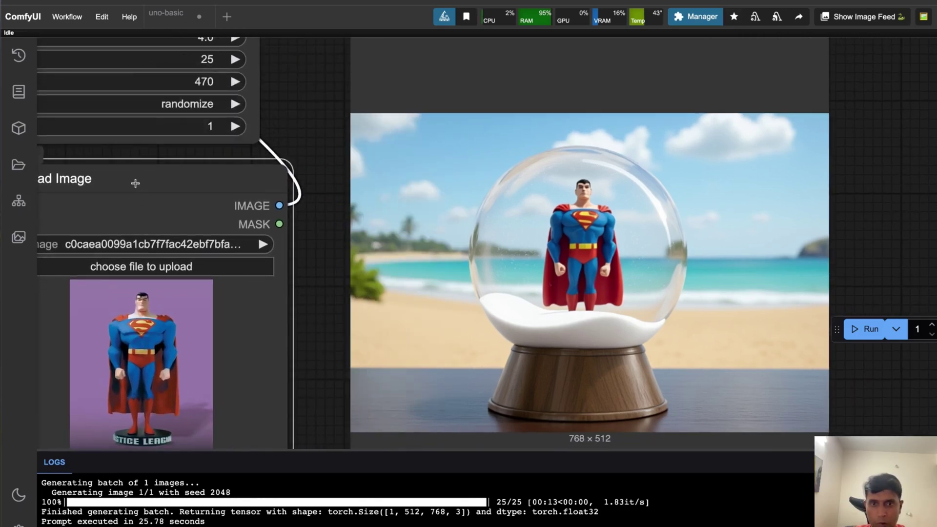
drag(311, 173, 405, 138)
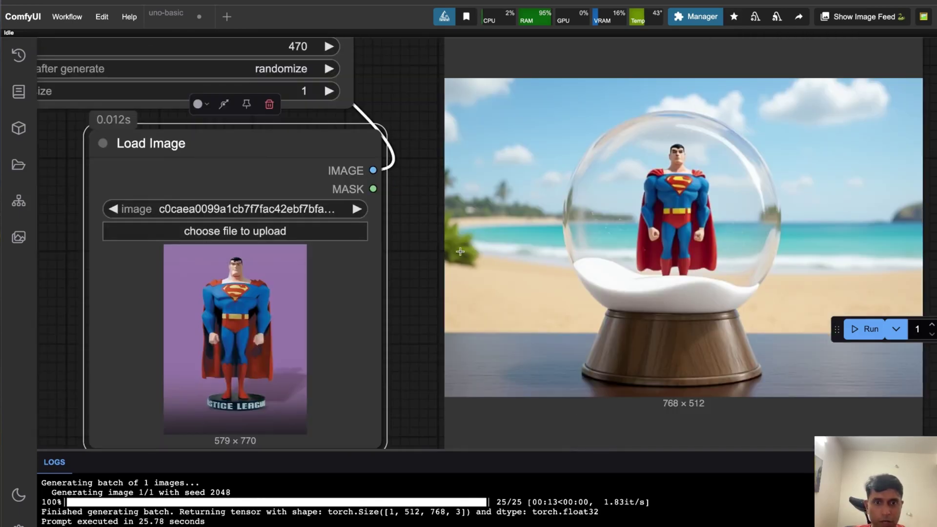
scroll(568, 254, down, 5)
scroll(439, 234, up, 4)
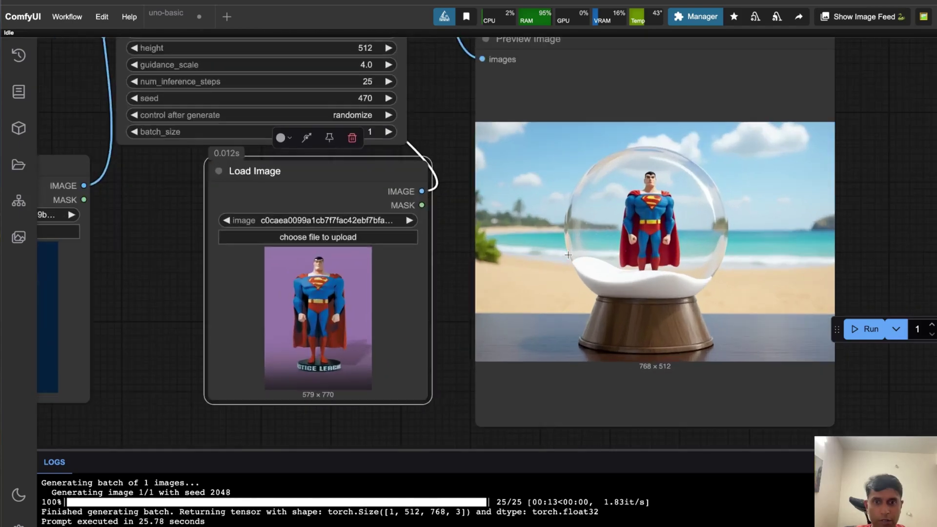
drag(178, 356, 320, 367)
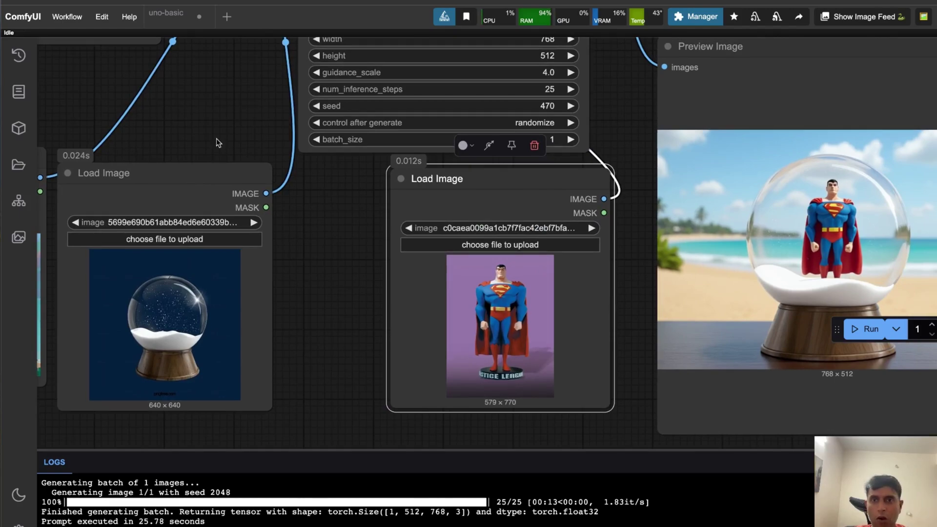
scroll(218, 142, down, 3)
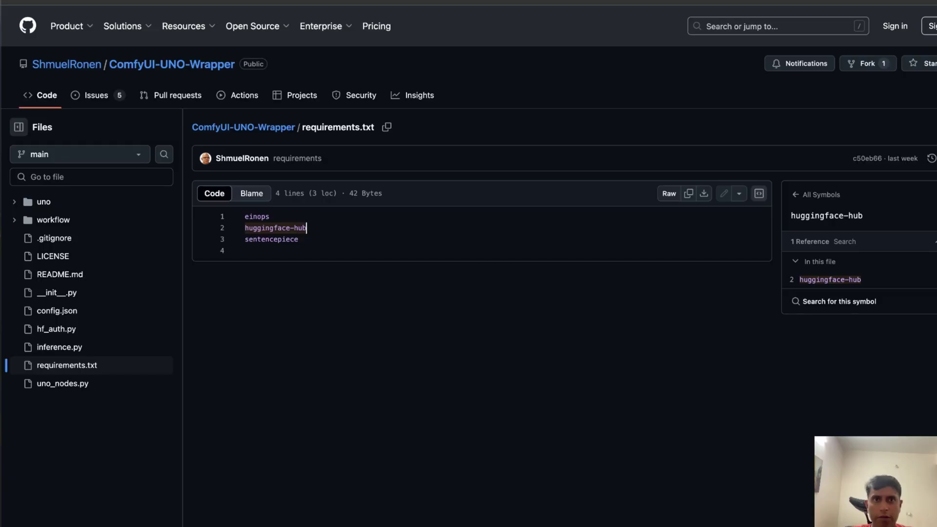
Open the ComfyUI-UNO-Wrapper workflow folder on GitHub and scroll through the README
click(53, 219)
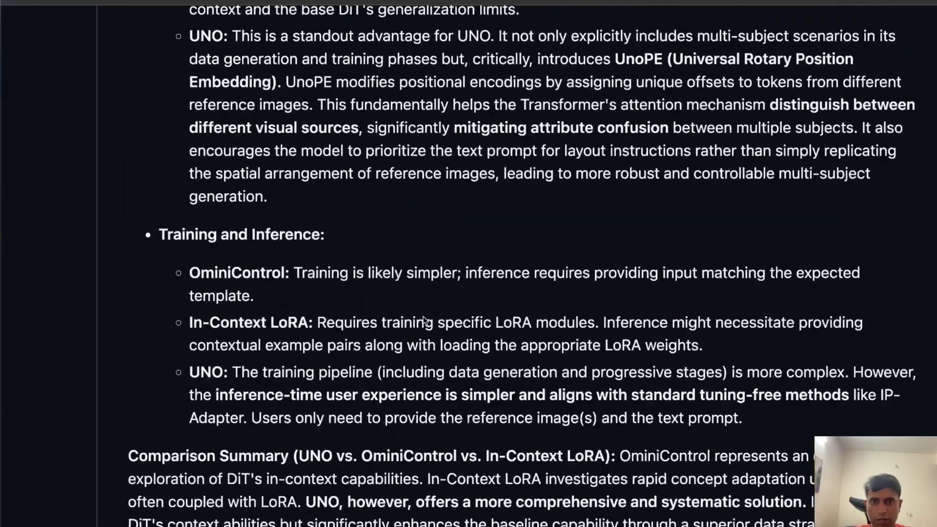
scroll(424, 320, down, 10)
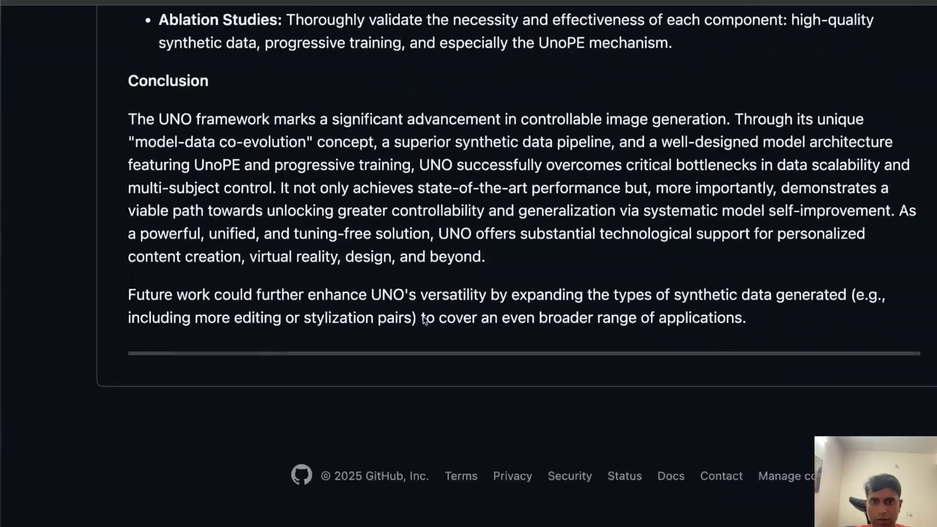
scroll(424, 320, up, 20)
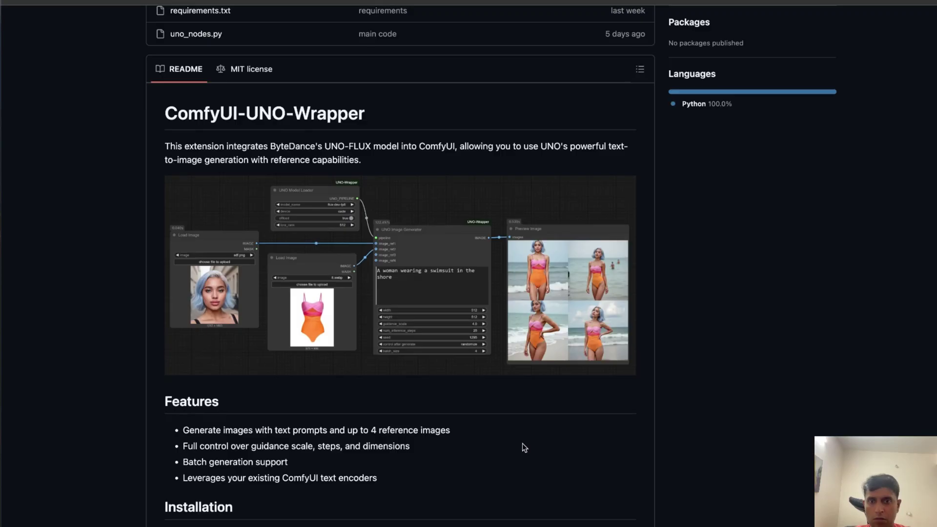
scroll(522, 443, down, 15)
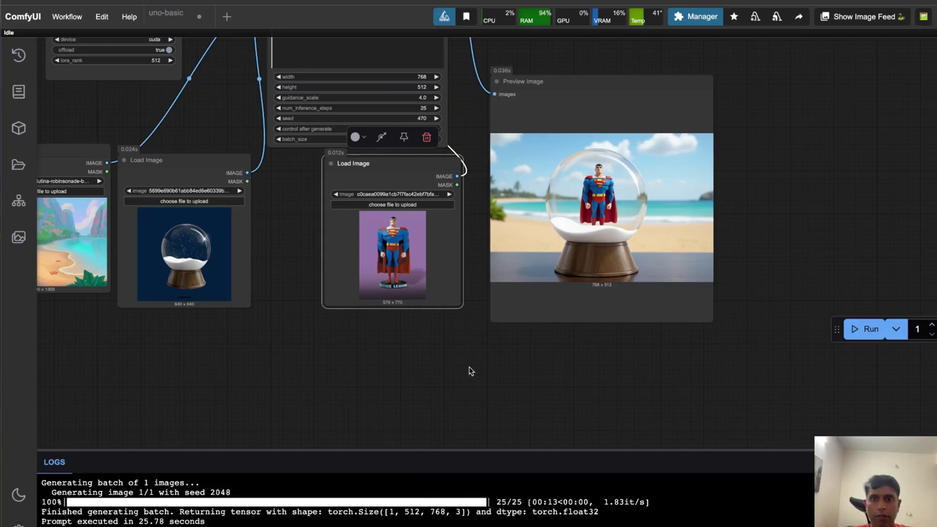
Zoom out and pan to show the whole UNO workflow, then move the beach Load Image node slightly up-left
scroll(469, 367, down, 8)
scroll(470, 367, up, 5)
drag(470, 367, 552, 367)
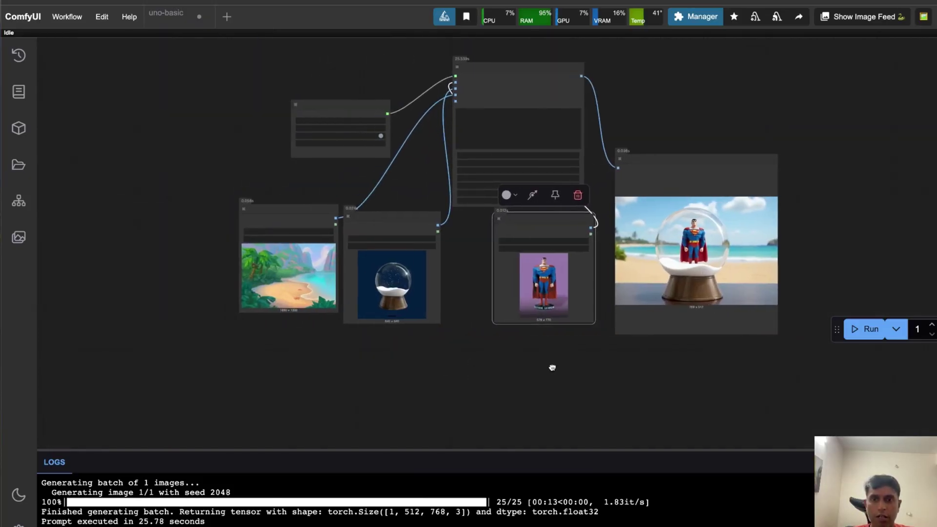
scroll(524, 299, up, 9)
scroll(524, 299, down, 7)
scroll(524, 299, up, 12)
scroll(524, 299, down, 11)
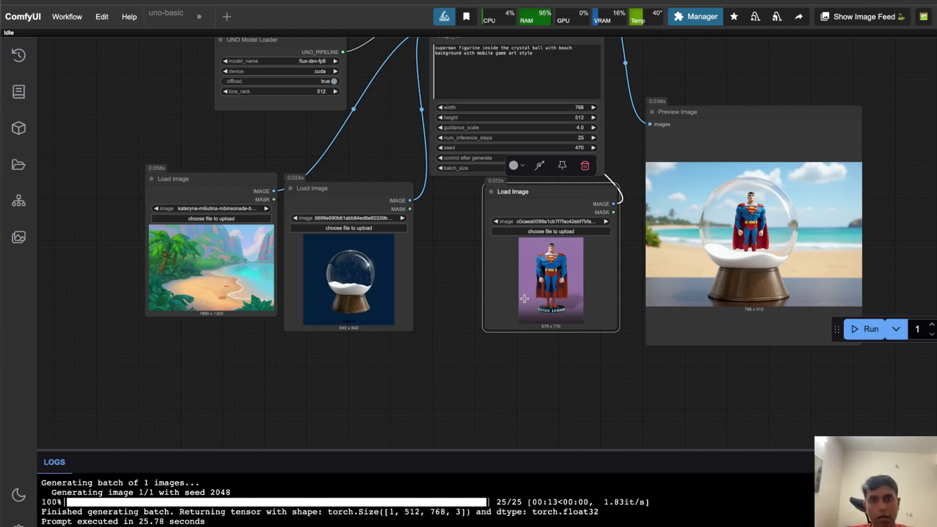
scroll(442, 301, up, 5)
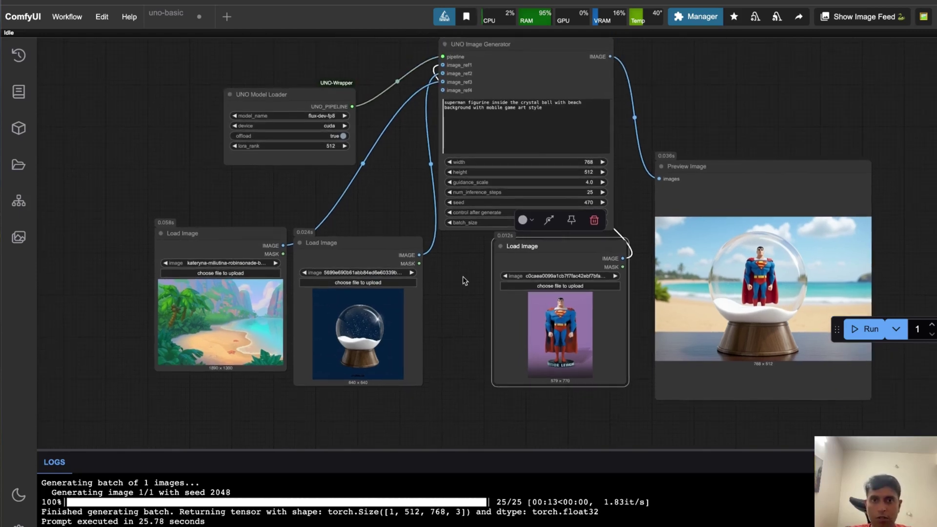
drag(464, 269, 464, 300)
drag(231, 269, 208, 259)
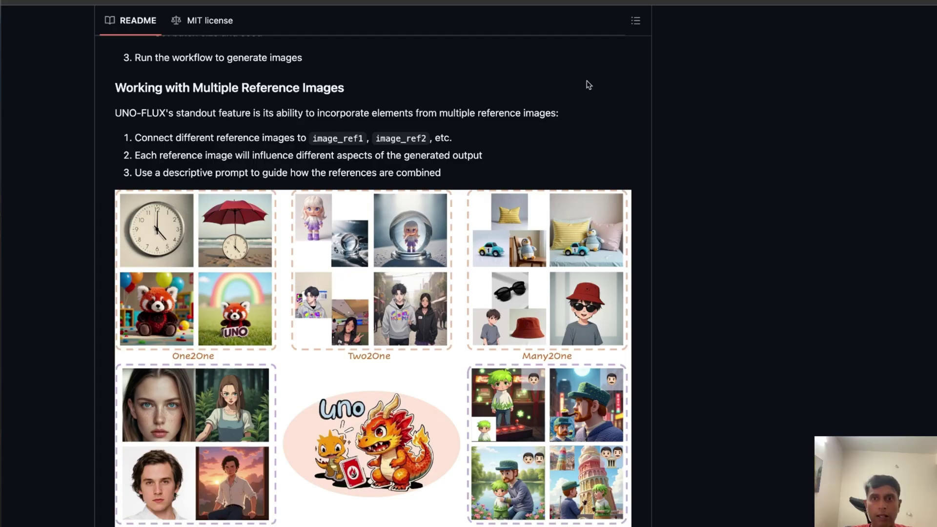
scroll(550, 46, up, 10)
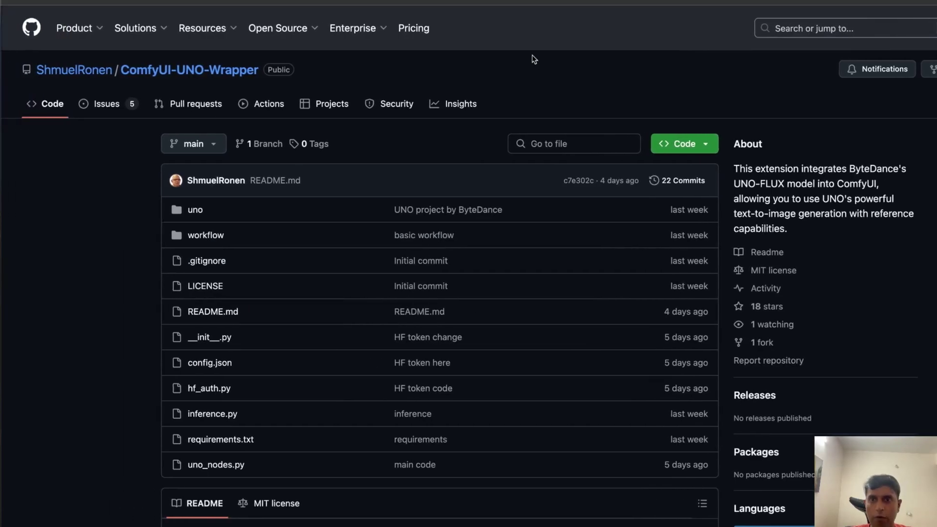
click(205, 235)
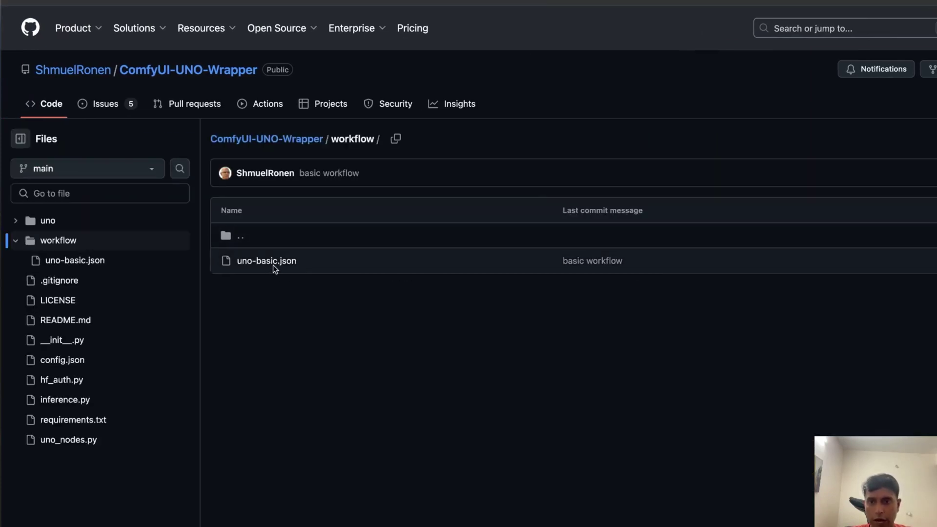
key(alt+Left)
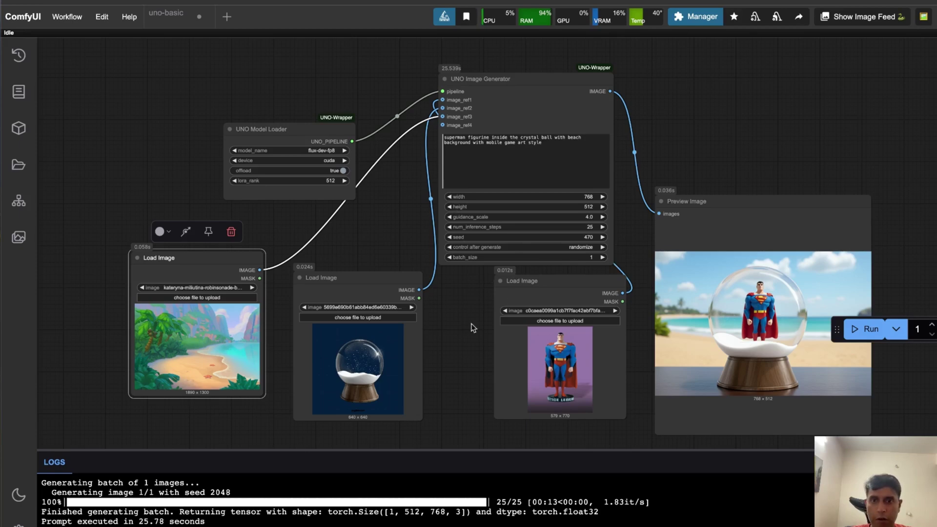
Load the Batman figurine image into the third reference loader and run the generation
click(561, 321)
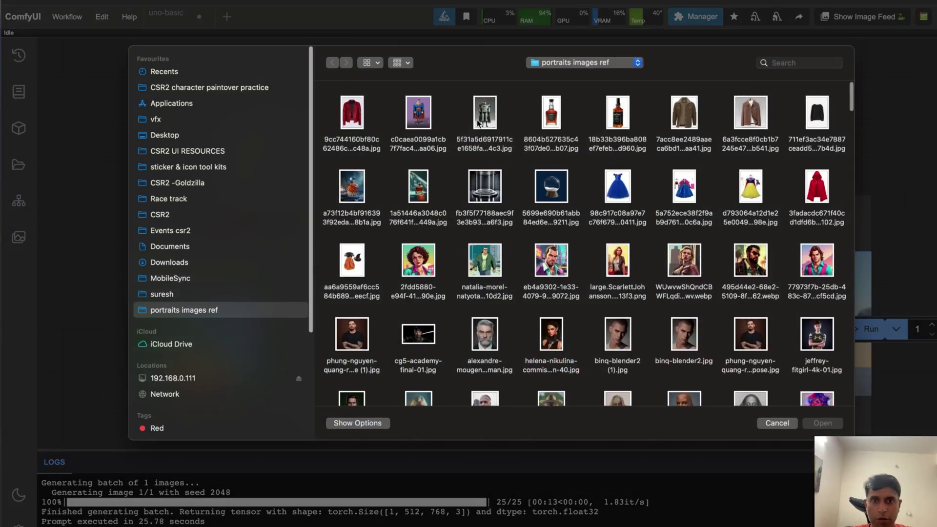
click(479, 122)
click(814, 423)
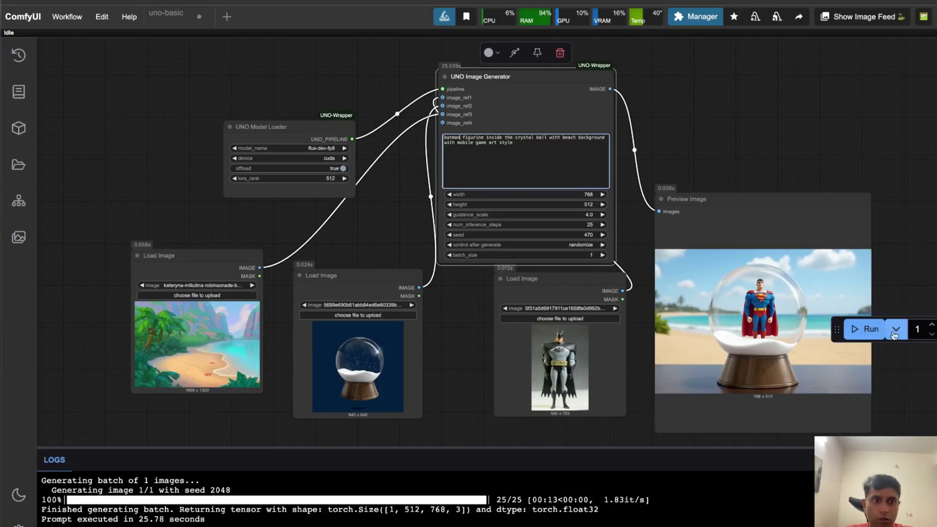
click(868, 335)
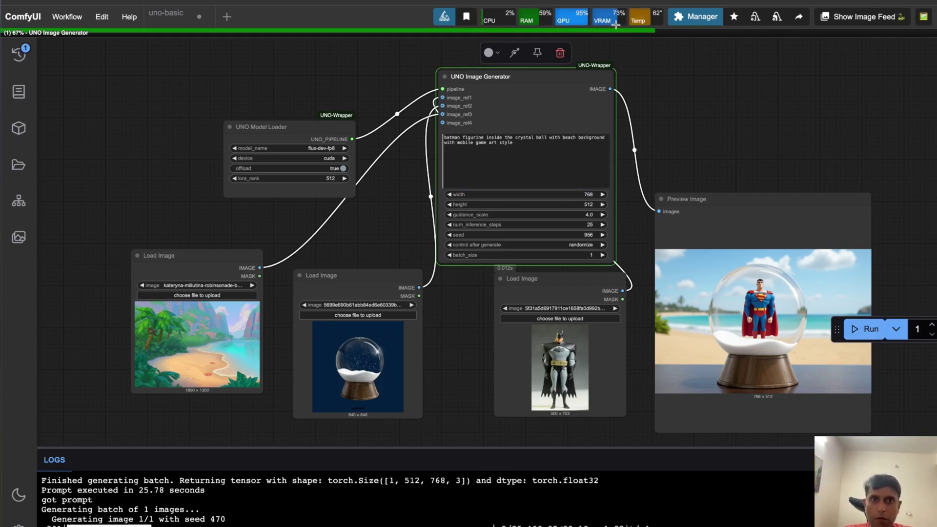
mouse_move(616, 25)
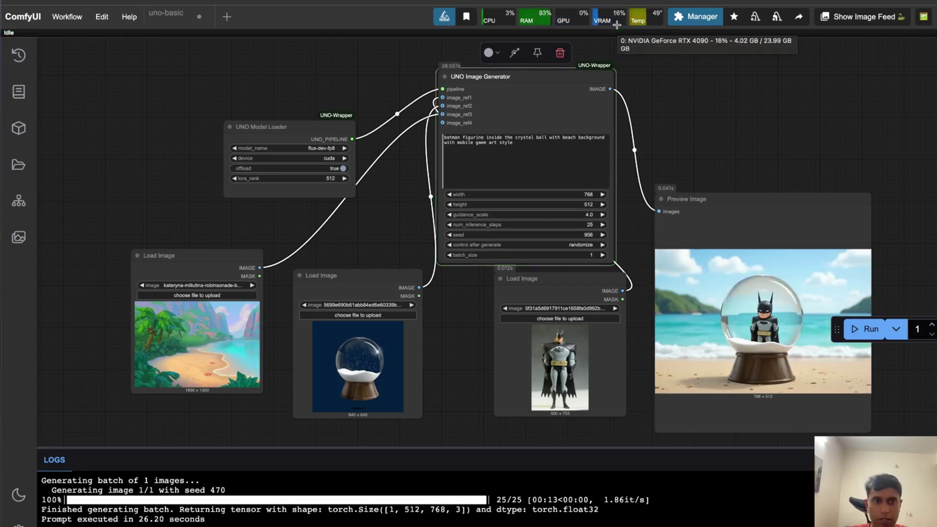
Inspect the Batman preview, then move UNO Model Loader left-down and raise the snow-globe Load Image node
scroll(635, 287, up, 10)
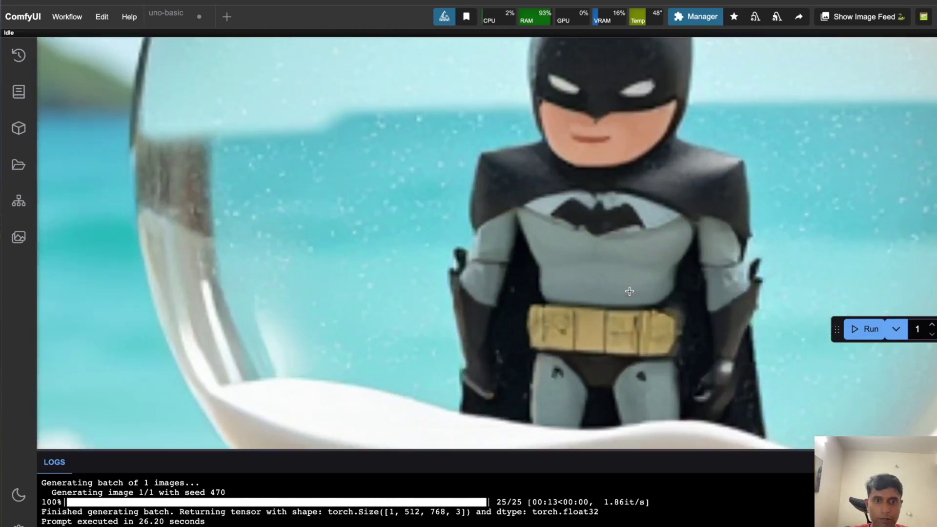
scroll(630, 291, down, 10)
scroll(537, 341, up, 2)
scroll(439, 391, down, 1)
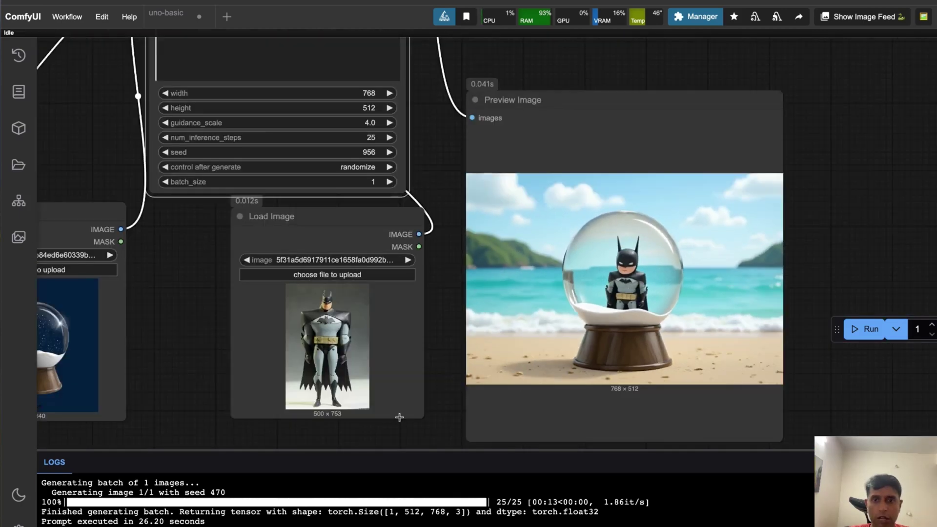
drag(193, 379, 251, 399)
scroll(278, 380, down, 1)
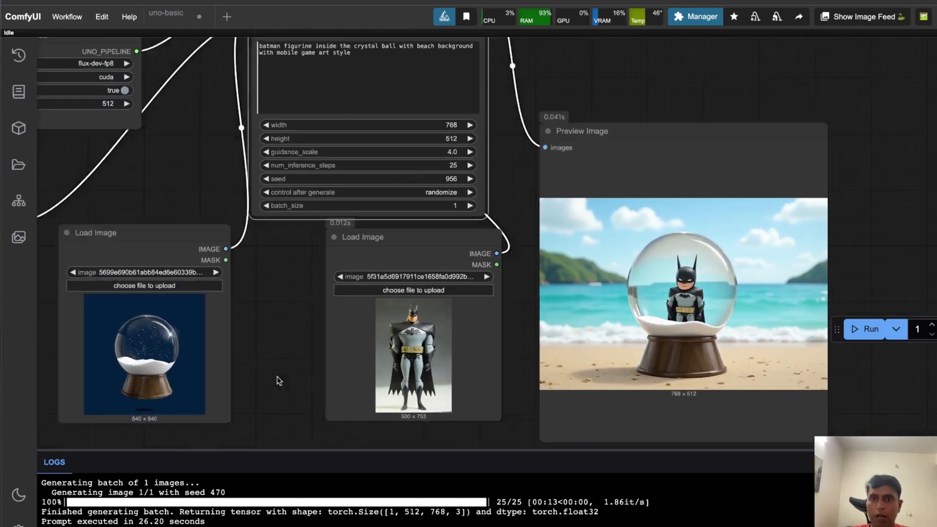
scroll(278, 381, down, 5)
scroll(278, 380, up, 2)
scroll(278, 380, up, 3)
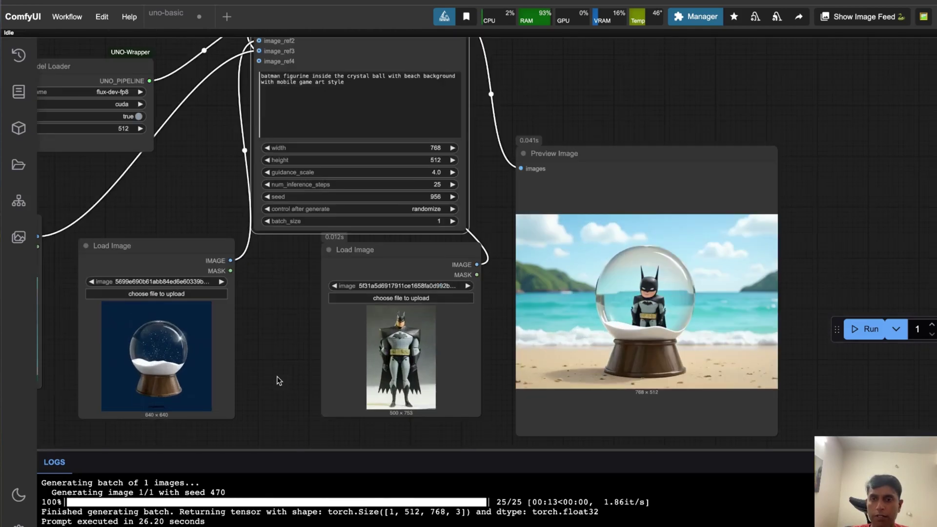
scroll(278, 380, up, 2)
scroll(276, 280, left, 3)
scroll(263, 157, right, 2)
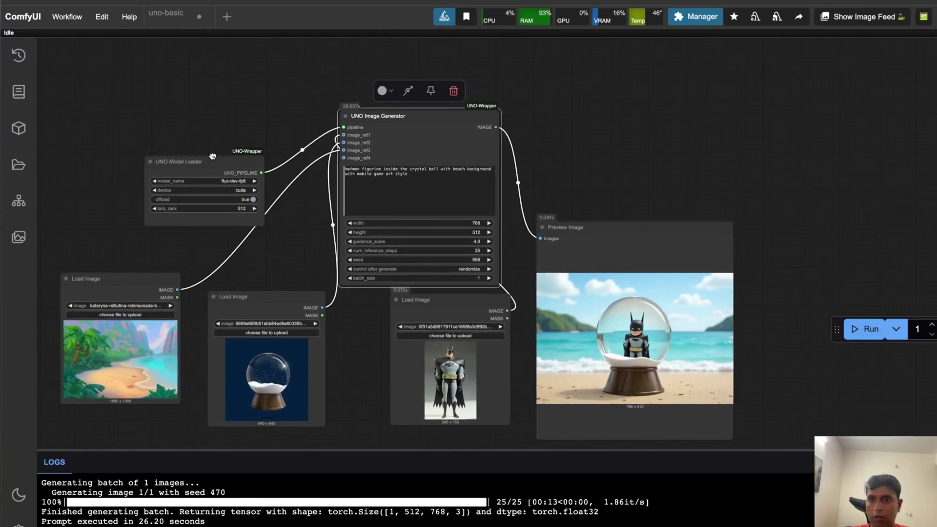
scroll(293, 158, left, 4)
drag(309, 161, 217, 203)
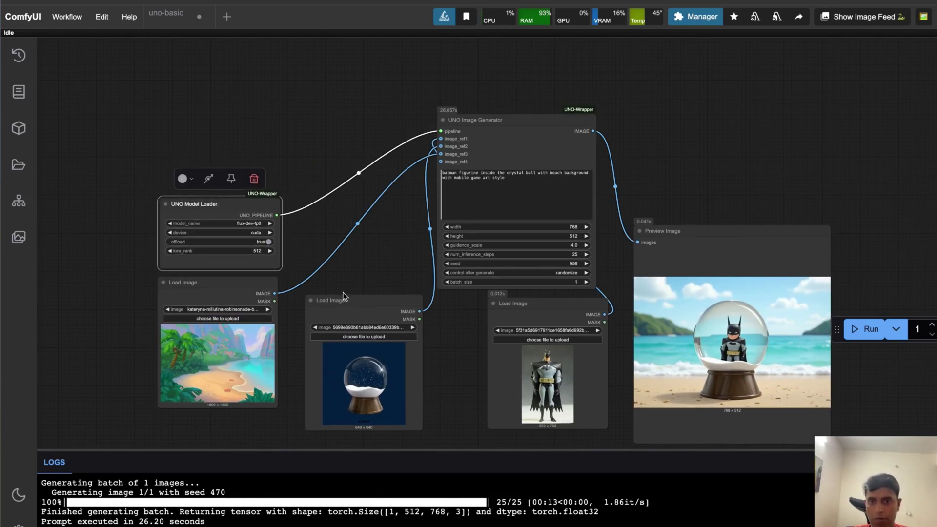
drag(366, 296, 367, 244)
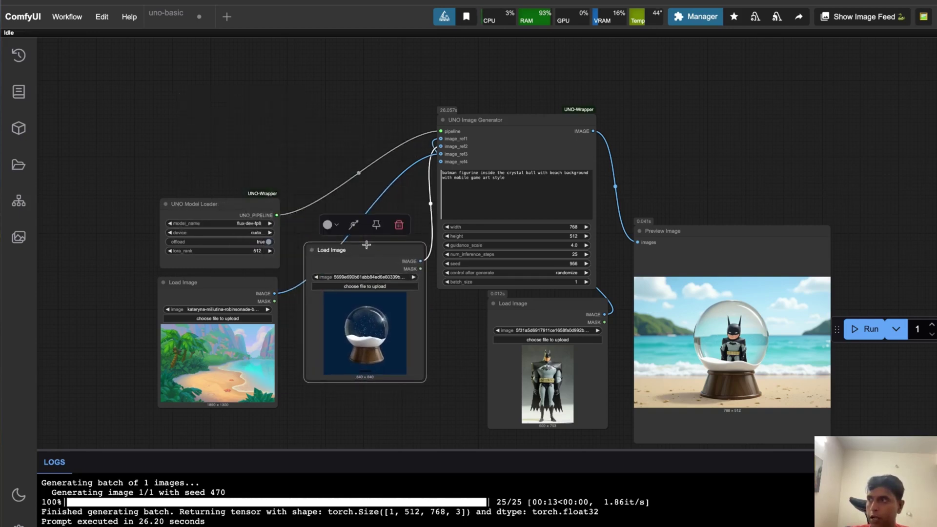